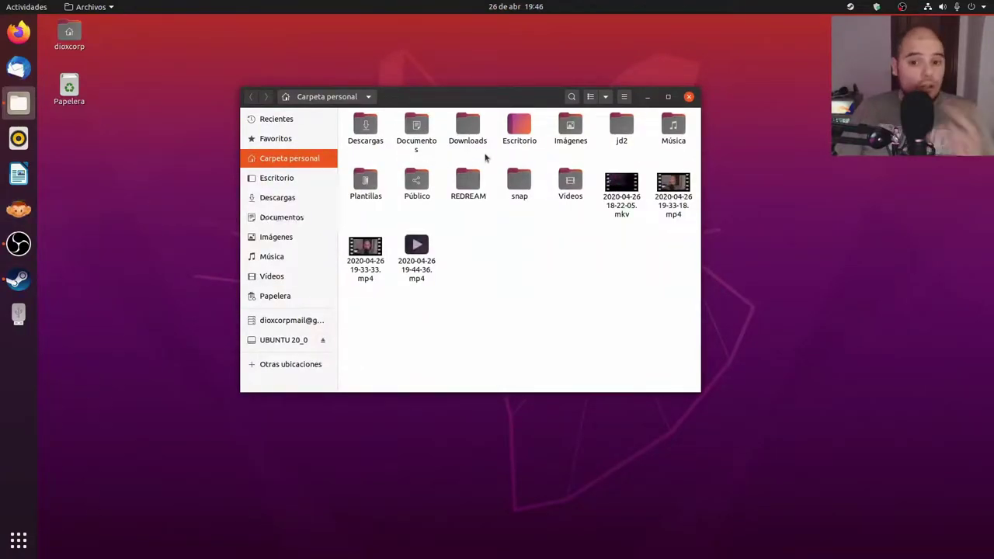
Open the connected online account's drive in the file manager and widen the sidebar until the account's full name fits.
{"action": "left_click_drag", "start_coordinate": [482, 97], "coordinate": [661, 212]}
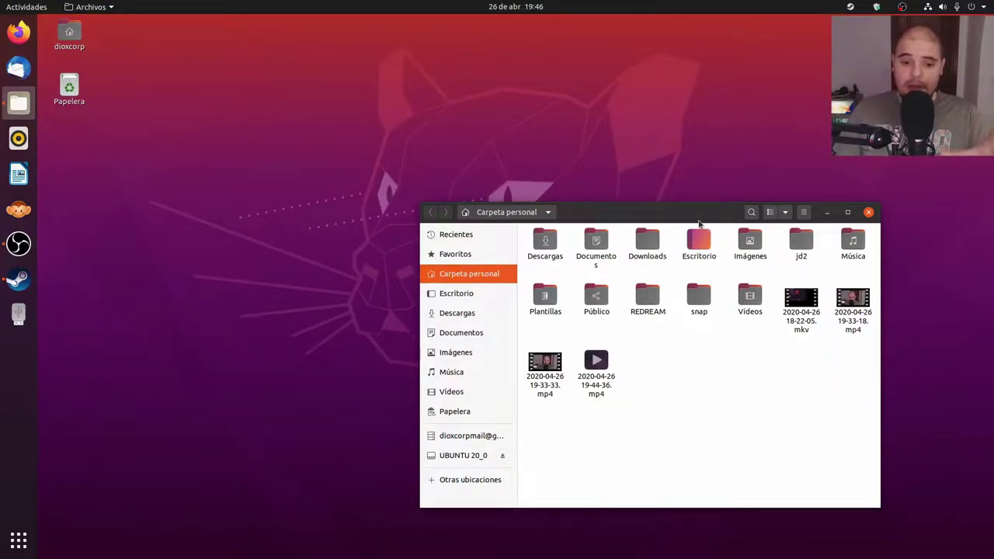
{"action": "left_click_drag", "start_coordinate": [666, 222], "coordinate": [634, 111]}
{"action": "left_click", "coordinate": [417, 328]}
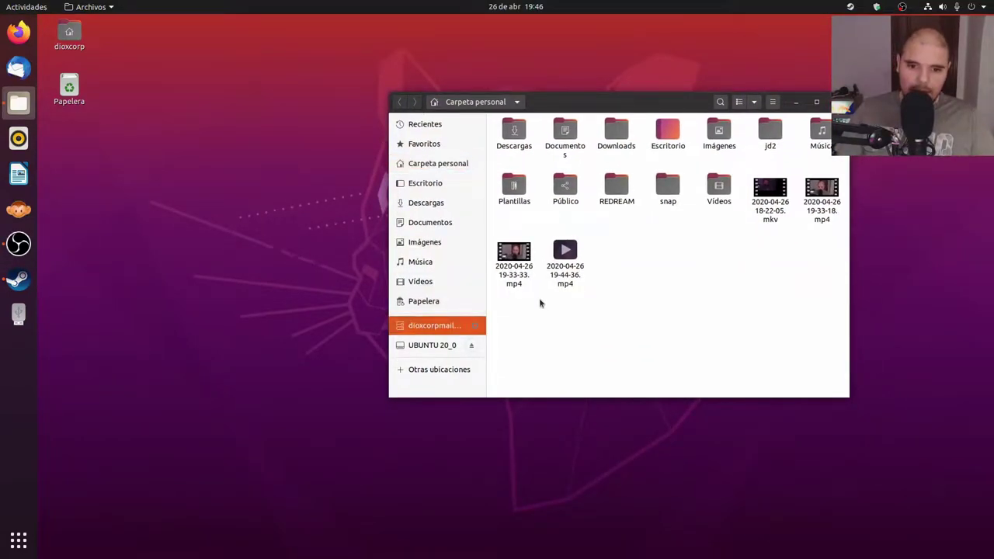
{"action": "left_click", "coordinate": [456, 328]}
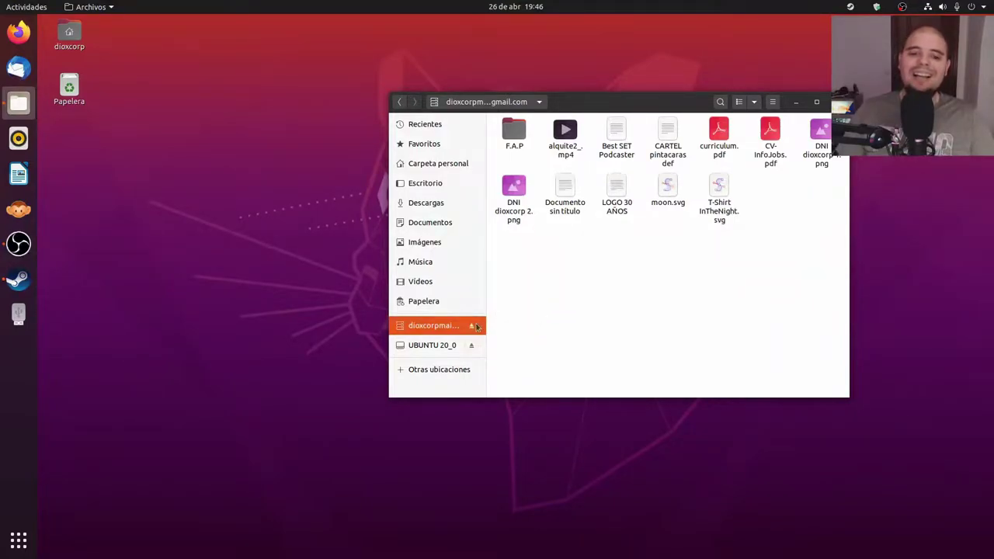
{"action": "left_click_drag", "start_coordinate": [488, 350], "coordinate": [534, 349]}
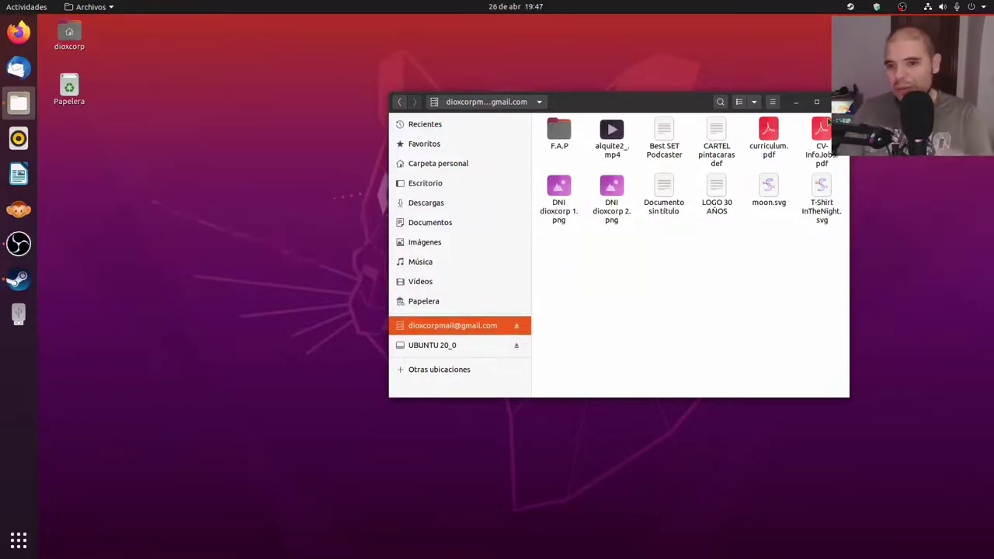
View moon.svg from the online drive, and close both the image viewer and the file manager.
{"action": "double_click", "coordinate": [765, 192]}
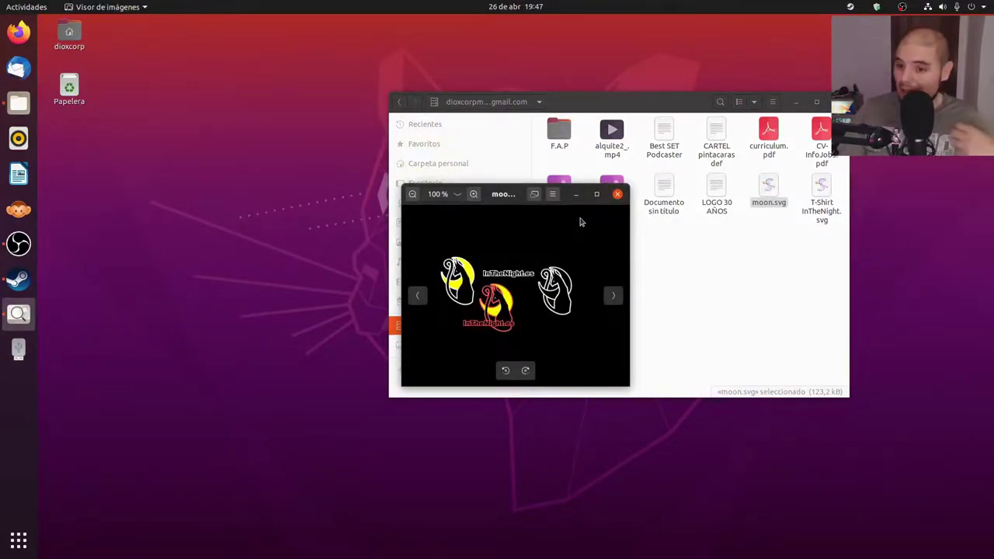
{"action": "left_click", "coordinate": [617, 194]}
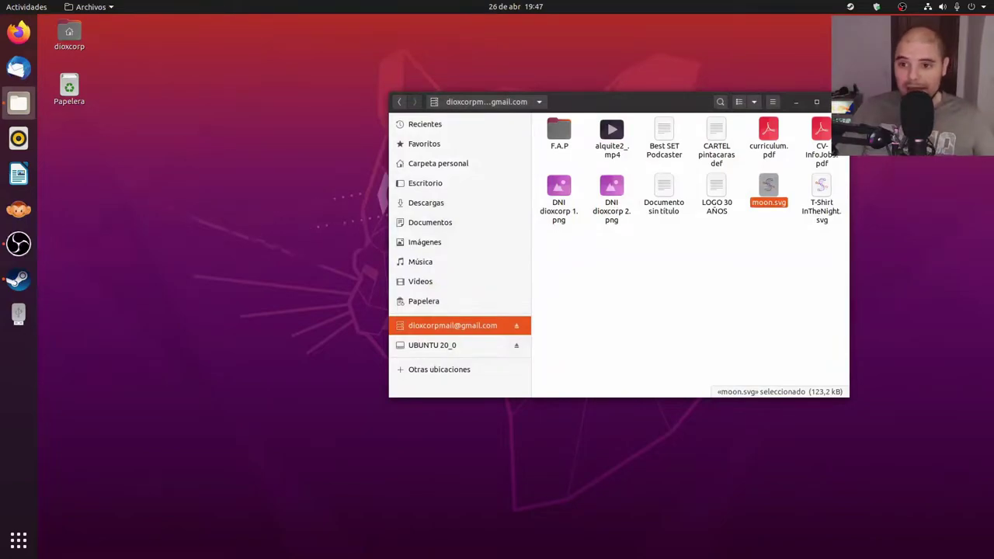
{"action": "key", "text": "ctrl+w"}
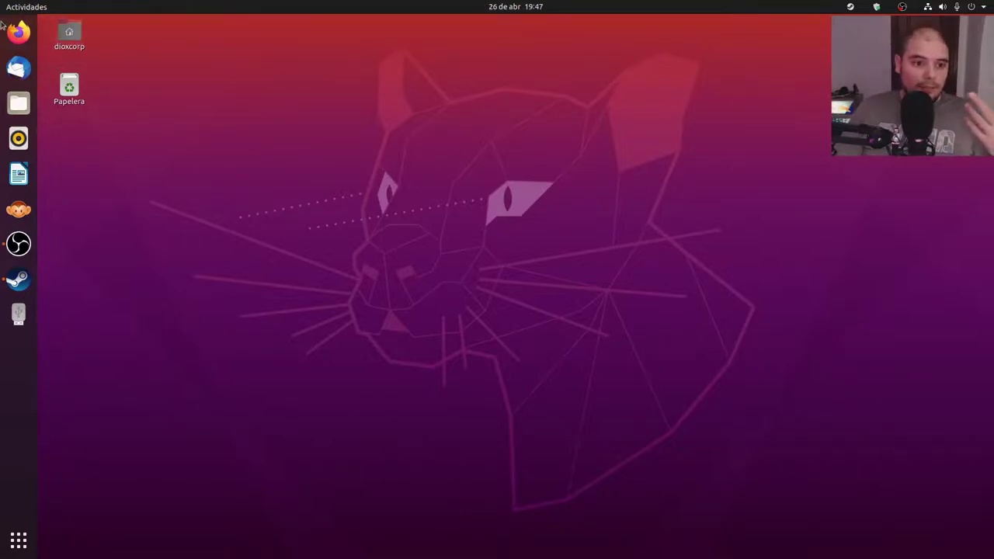
Search the activities overview for "ter" to launch the Terminal, and try to run htop.
{"action": "left_click", "coordinate": [24, 5]}
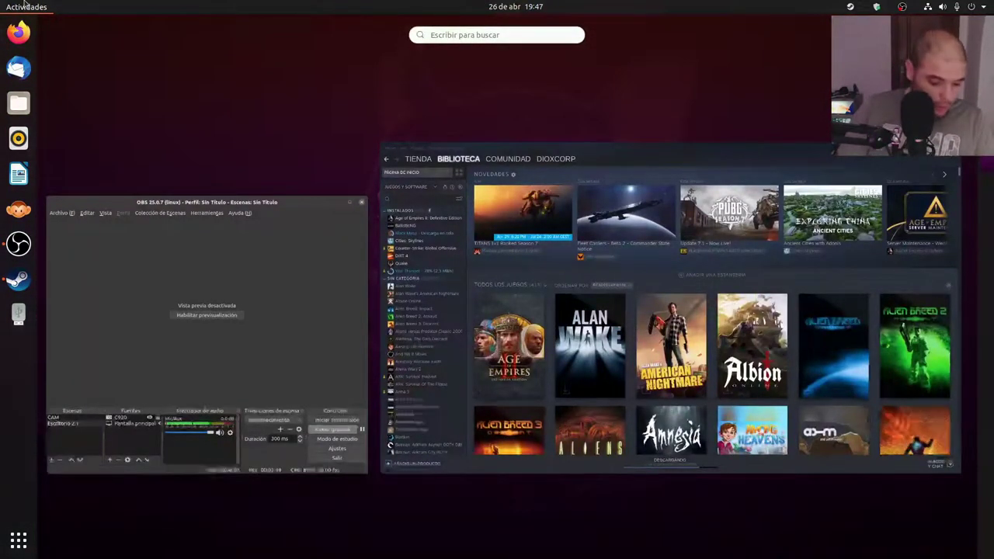
{"action": "type", "text": "ter"}
{"action": "key", "text": "Return"}
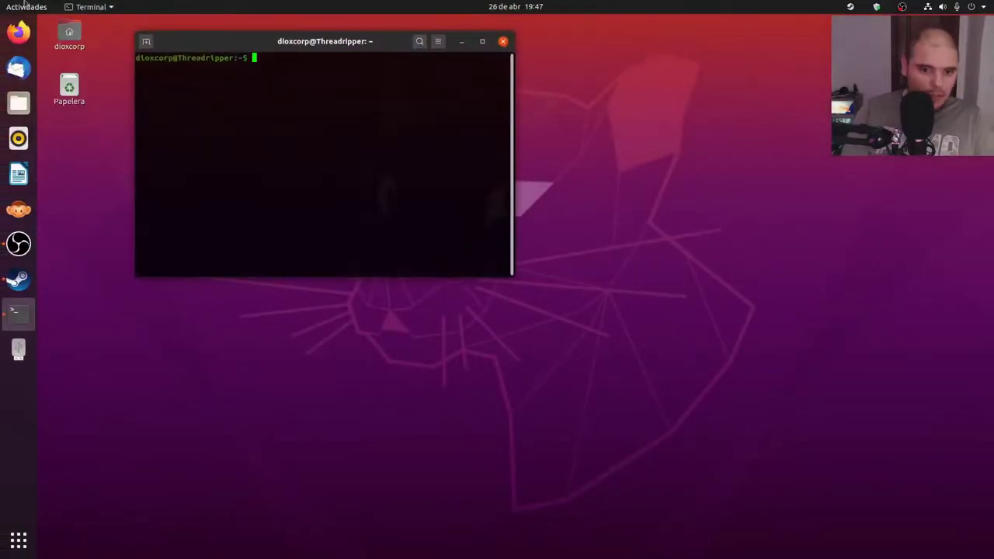
{"action": "type", "text": "htop"}
{"action": "key", "text": "Return"}
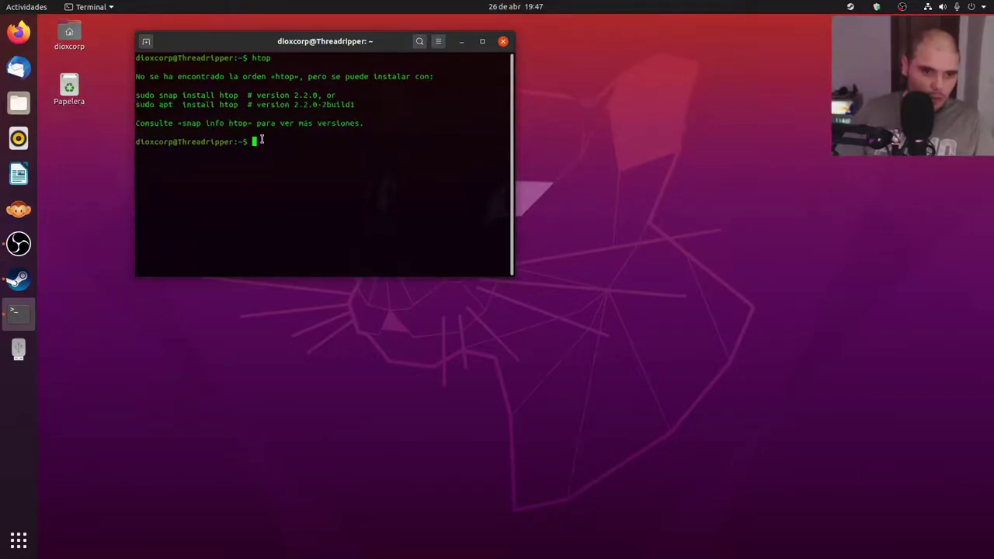
Install htop with the command "sudo apt install htop", entering the account password for sudo.
{"action": "type", "text": "sudo apt install htop"}
{"action": "key", "text": "Return"}
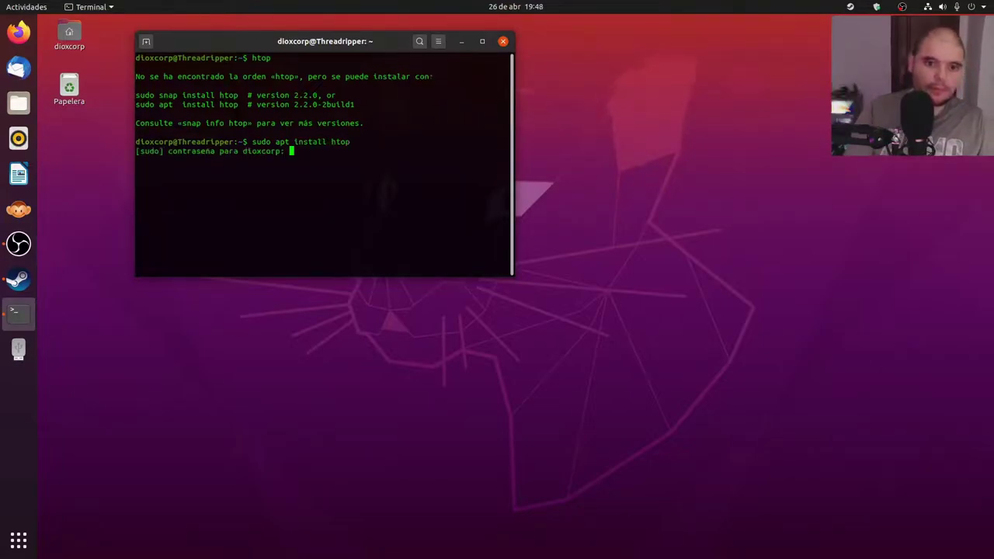
{"action": "key", "text": "Return"}
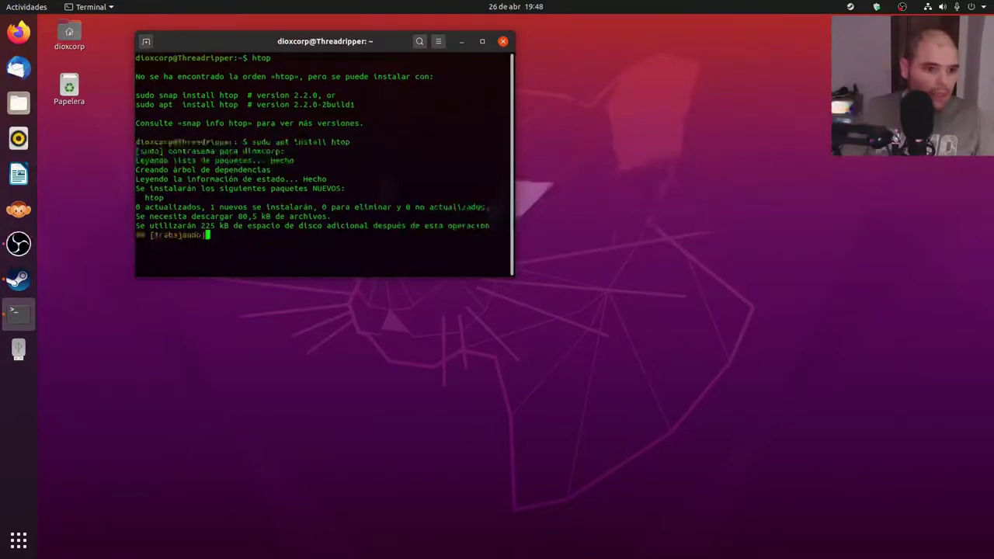
Switch to Steam to check its current game downloads, and return to the Terminal.
{"action": "left_click", "coordinate": [11, 281]}
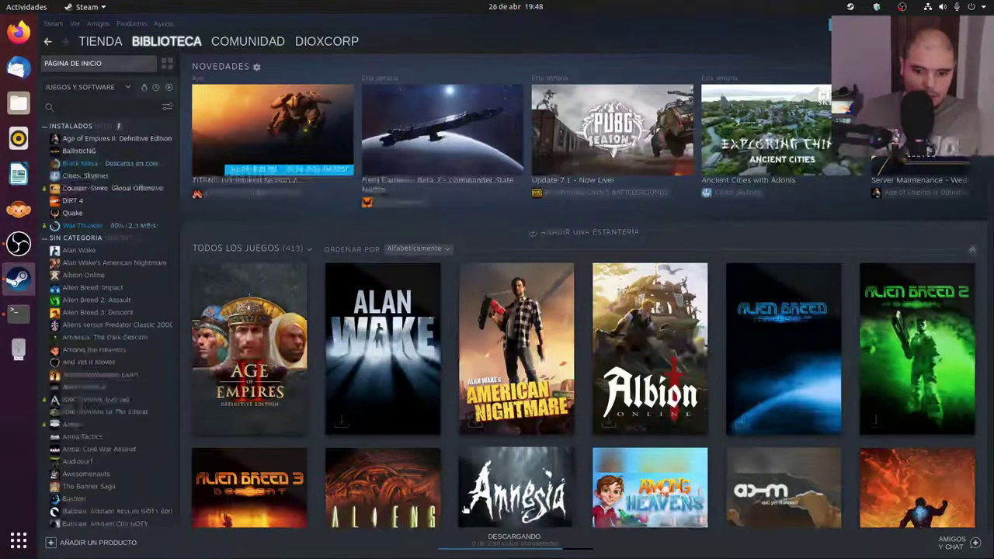
{"action": "left_click", "coordinate": [500, 538]}
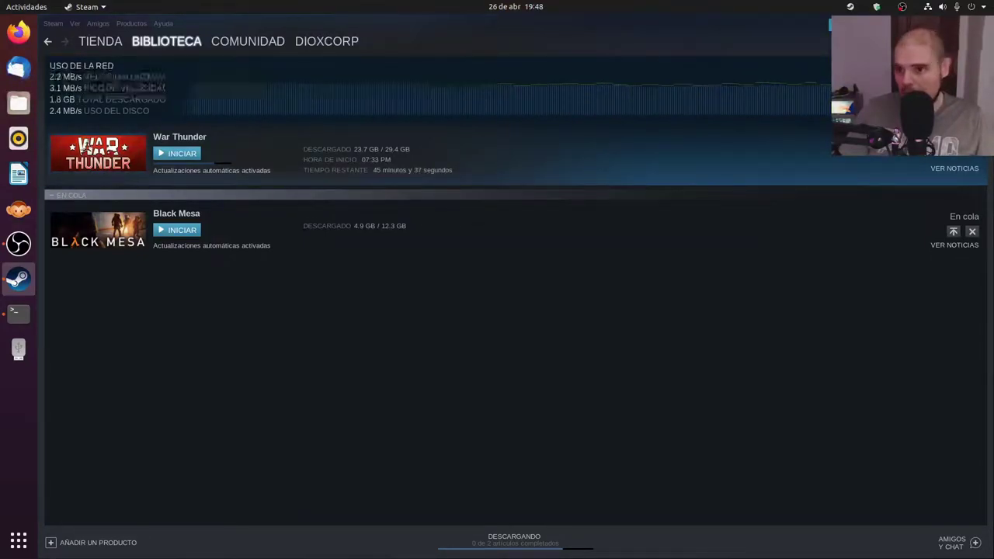
{"action": "key", "text": "super+h"}
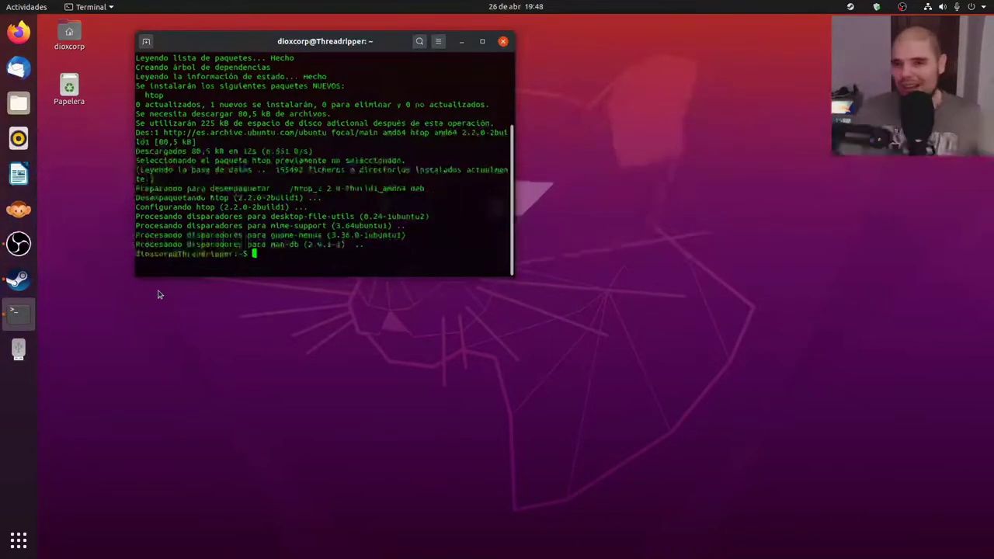
Run htop in an enlarged terminal window to view the processor load, and close the terminal with its running process.
{"action": "type", "text": "htop"}
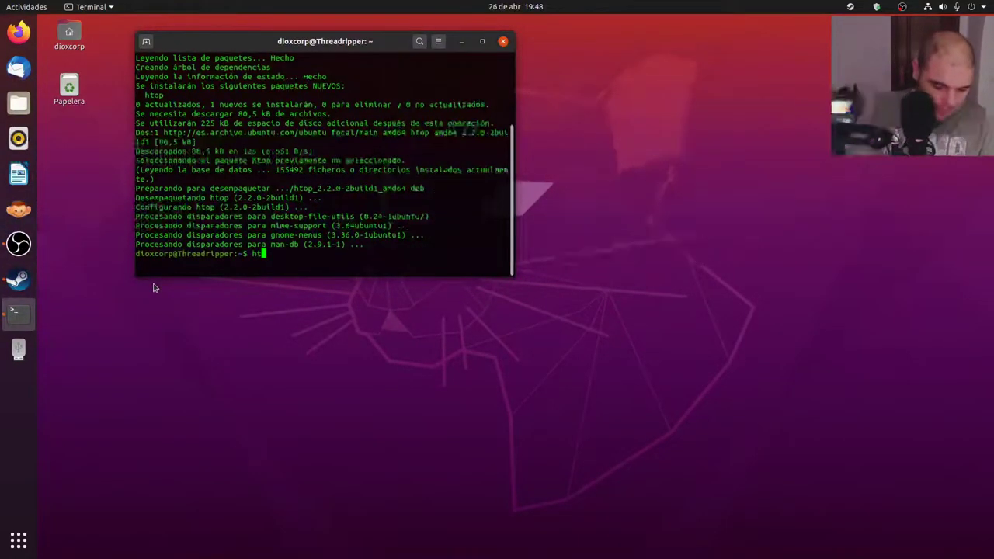
{"action": "key", "text": "Return"}
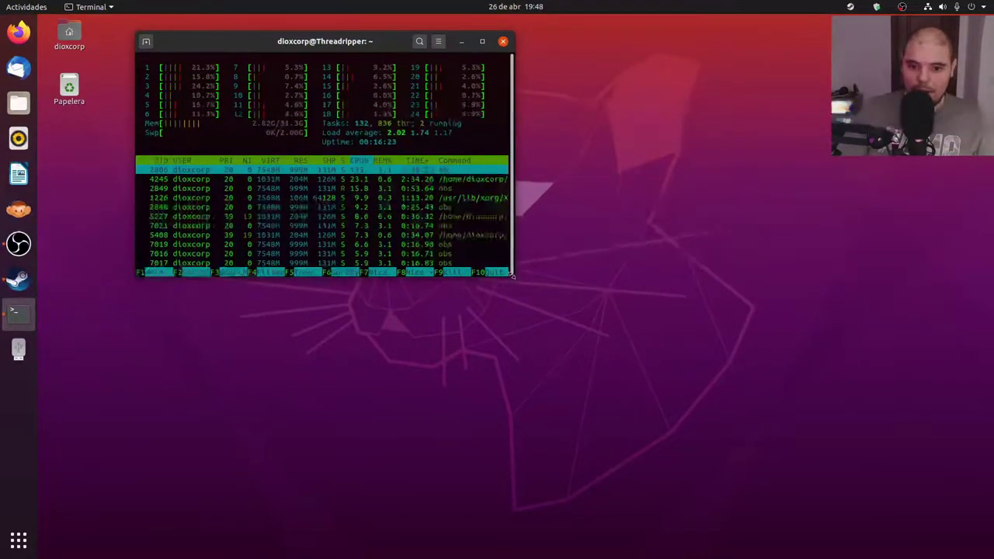
{"action": "left_click_drag", "start_coordinate": [512, 273], "coordinate": [672, 444]}
{"action": "left_click_drag", "start_coordinate": [464, 41], "coordinate": [385, 39]}
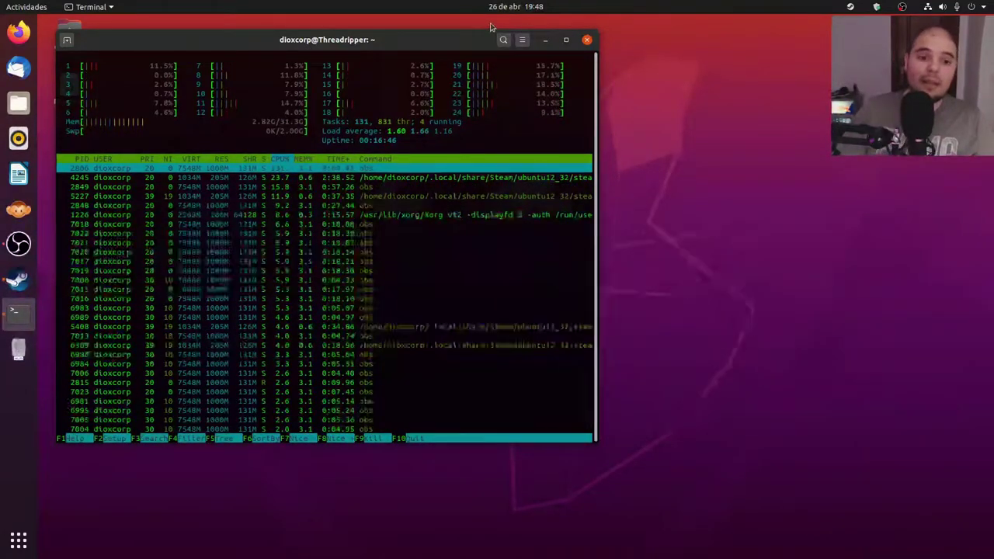
{"action": "left_click", "coordinate": [587, 40]}
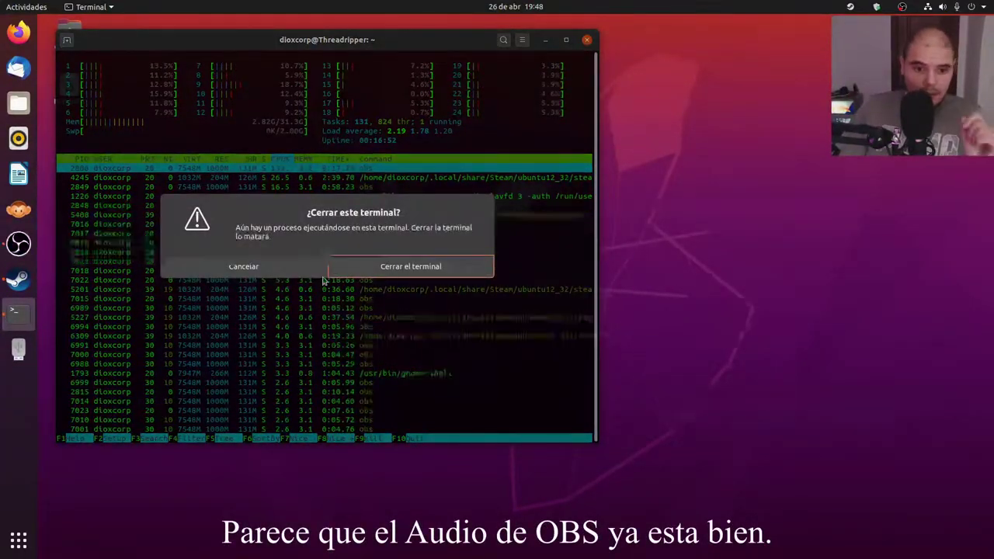
{"action": "left_click", "coordinate": [406, 268]}
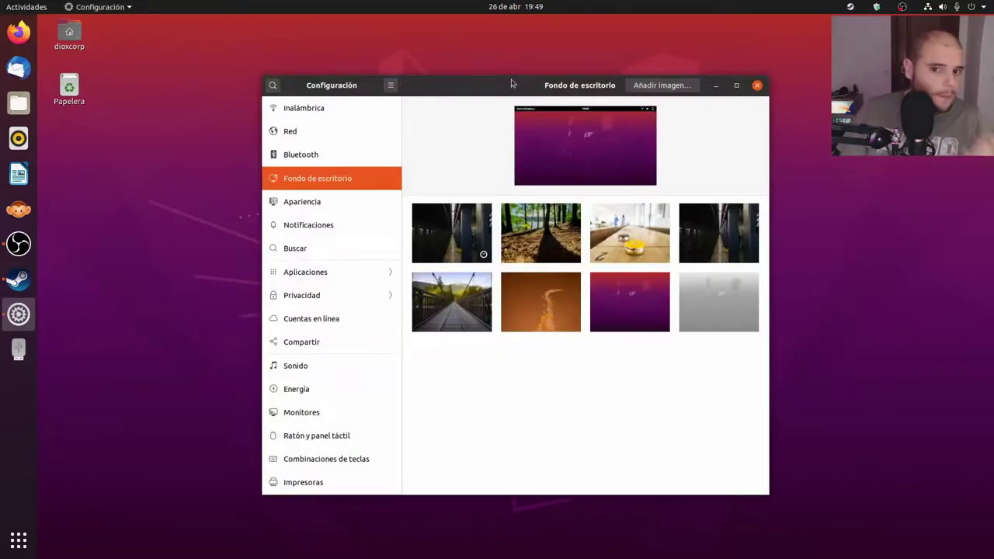
Switch on Wi-Fi in the wireless settings, and review the wired network and Bluetooth settings.
{"action": "left_click_drag", "start_coordinate": [512, 83], "coordinate": [354, 81]}
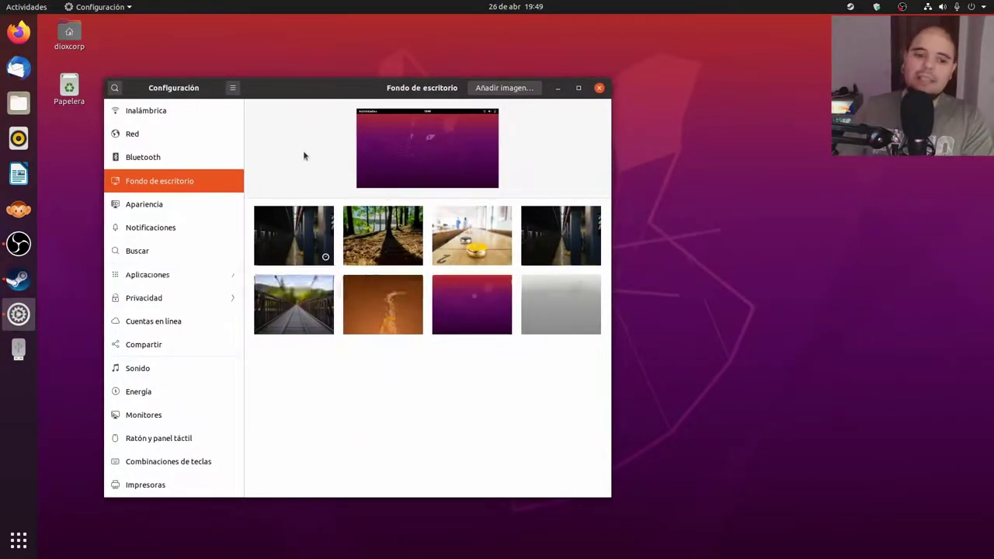
{"action": "left_click", "coordinate": [154, 111]}
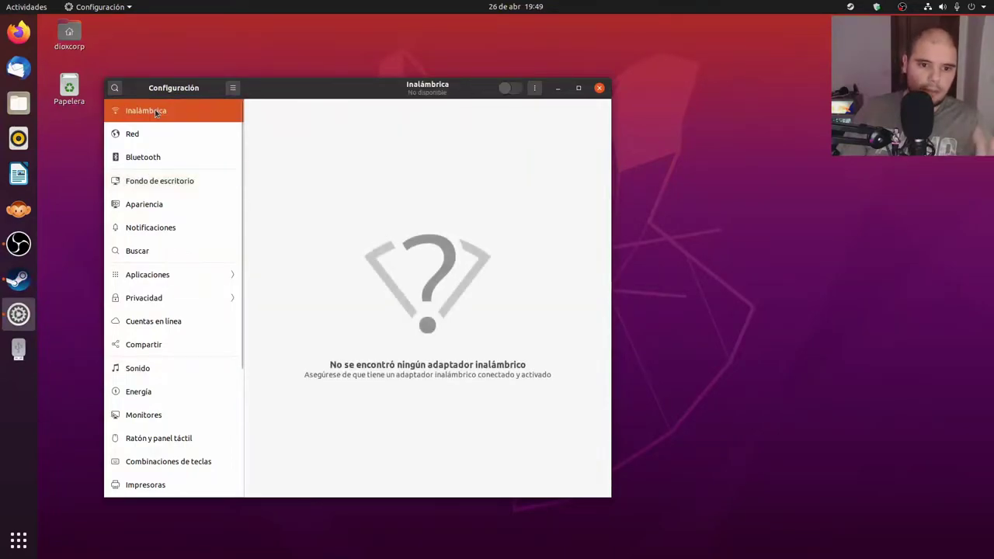
{"action": "left_click", "coordinate": [506, 89]}
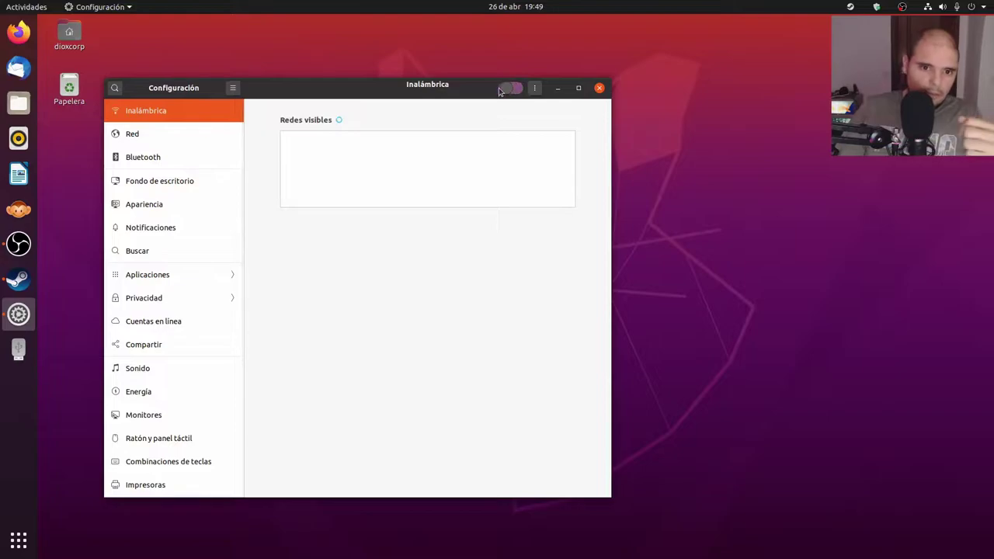
{"action": "left_click", "coordinate": [159, 138]}
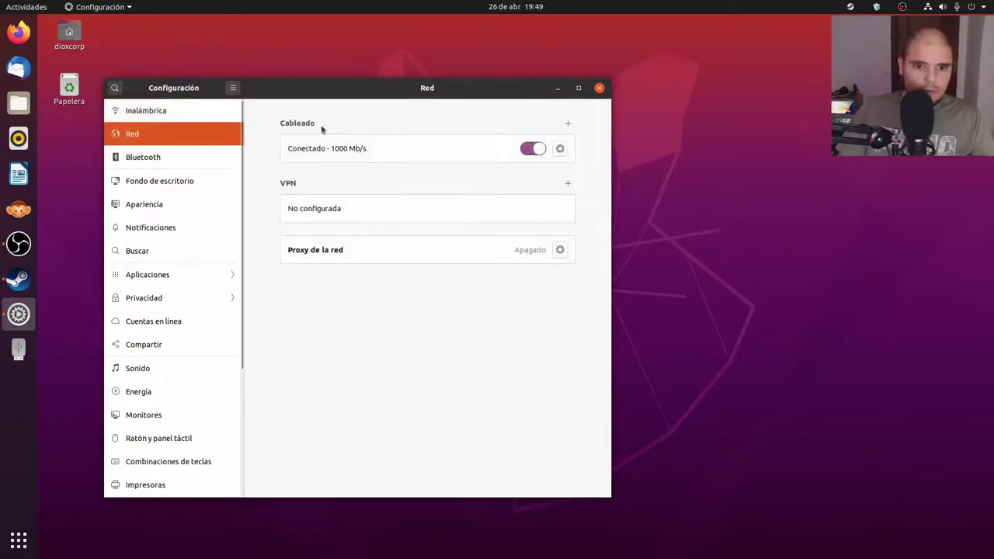
{"action": "left_click", "coordinate": [124, 164]}
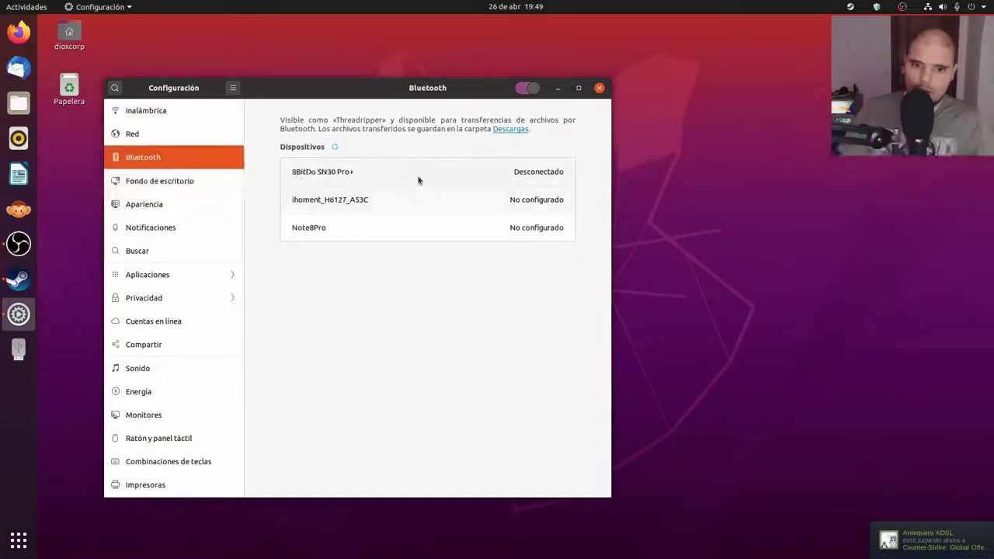
Try the forest, subway, bridge and grey desktop backgrounds, and set the time-changing subway wallpaper marked with a clock.
{"action": "left_click", "coordinate": [150, 184]}
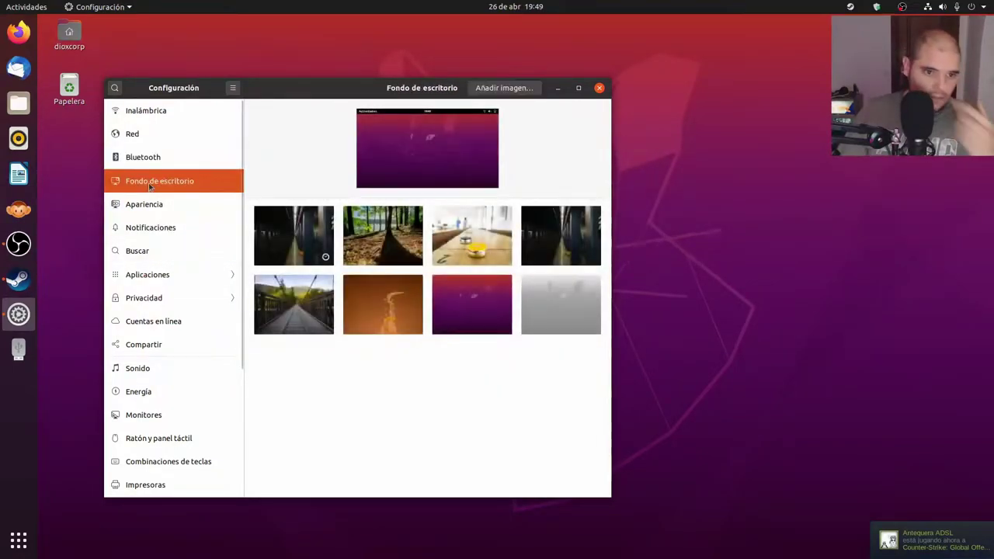
{"action": "left_click", "coordinate": [410, 241]}
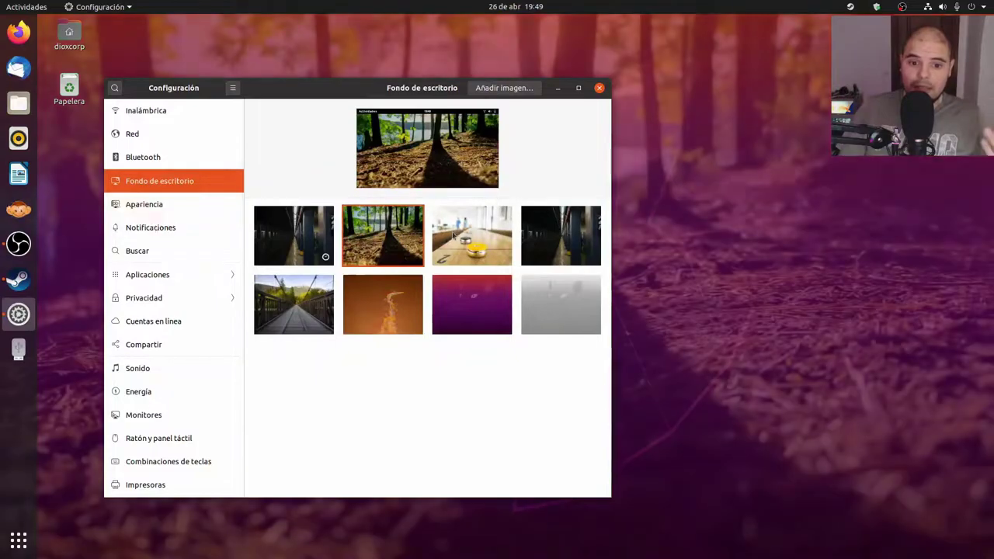
{"action": "left_click", "coordinate": [544, 229]}
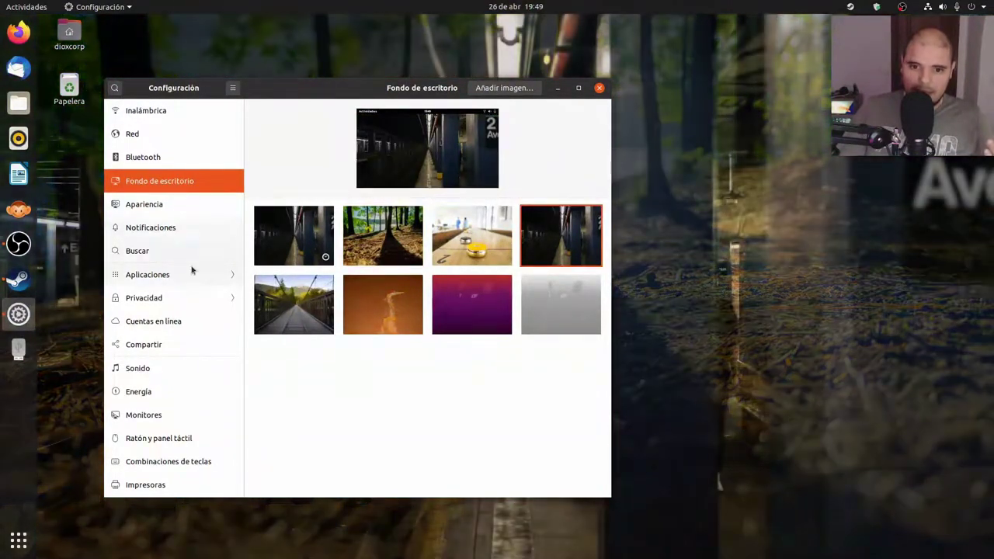
{"action": "left_click", "coordinate": [301, 320]}
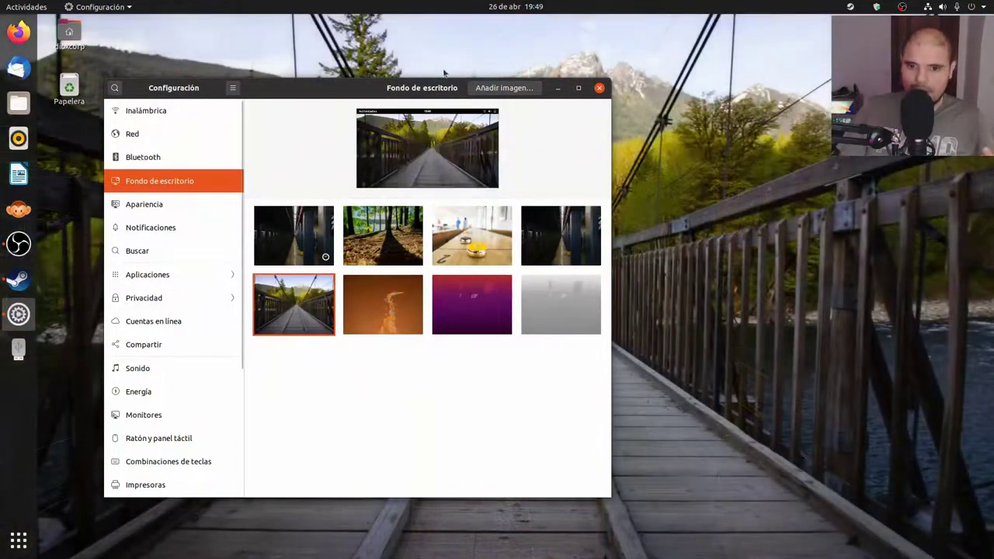
{"action": "left_click", "coordinate": [539, 307]}
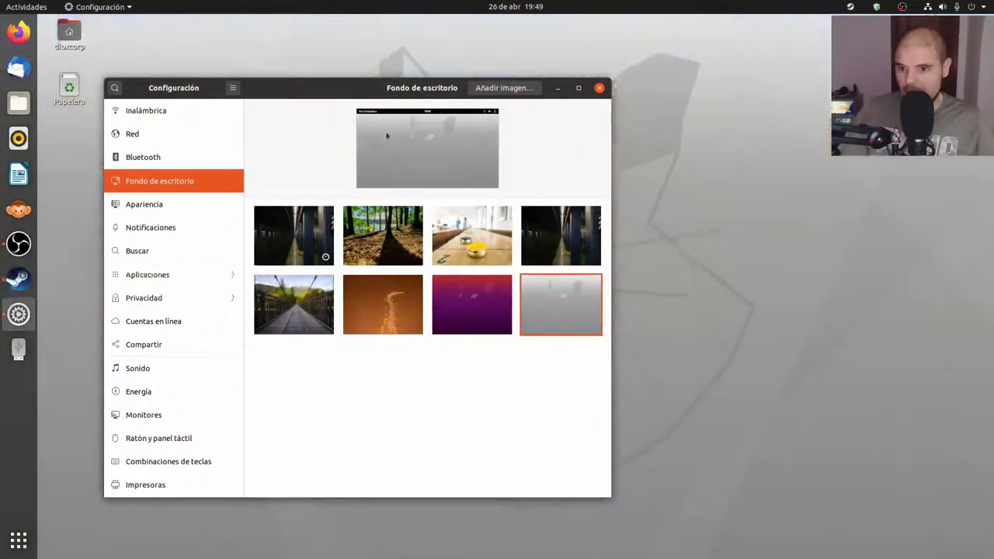
{"action": "left_click_drag", "start_coordinate": [363, 90], "coordinate": [382, 81]}
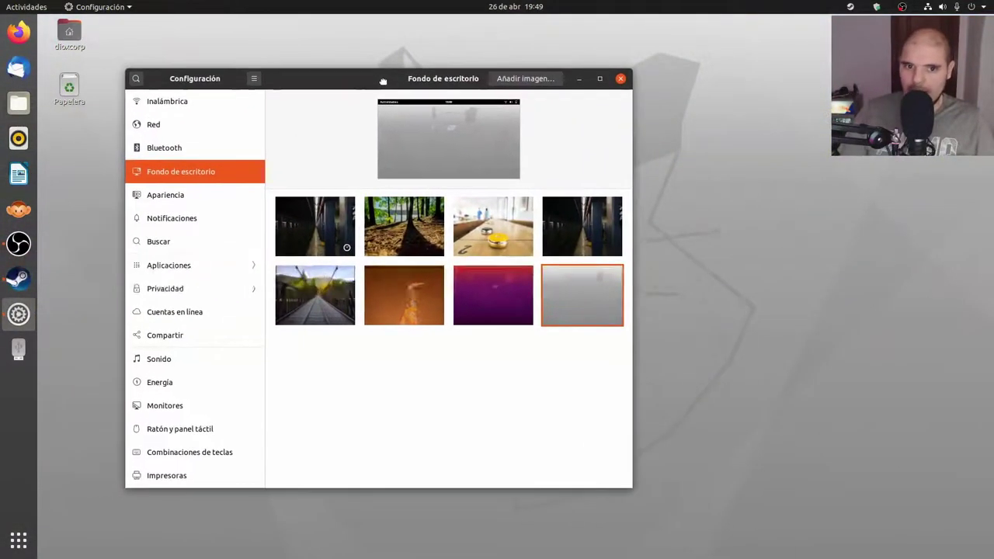
{"action": "left_click", "coordinate": [312, 209]}
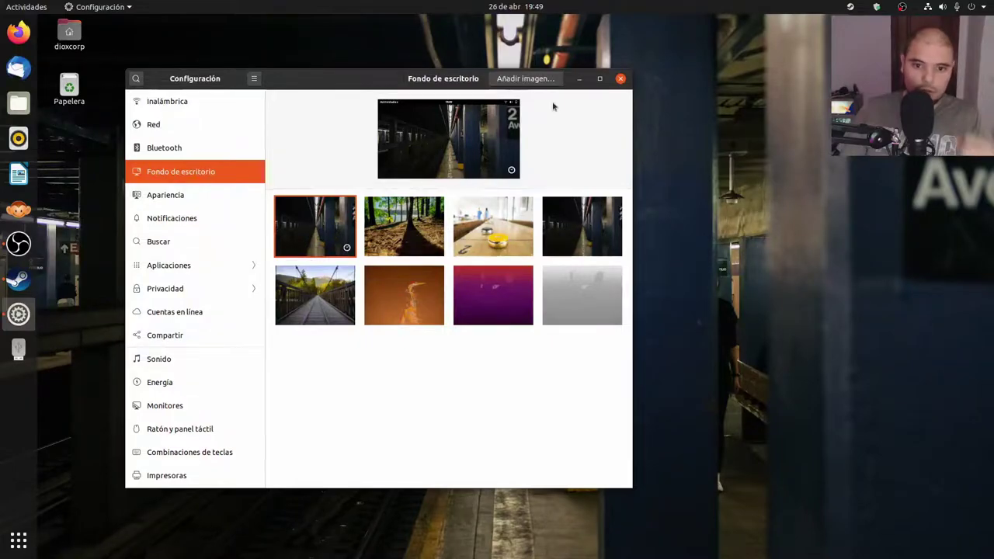
Add the image 00049742.jpg from the NovaZONE folder inside Imágenes/Photographer to the desktop backgrounds.
{"action": "left_click", "coordinate": [536, 80]}
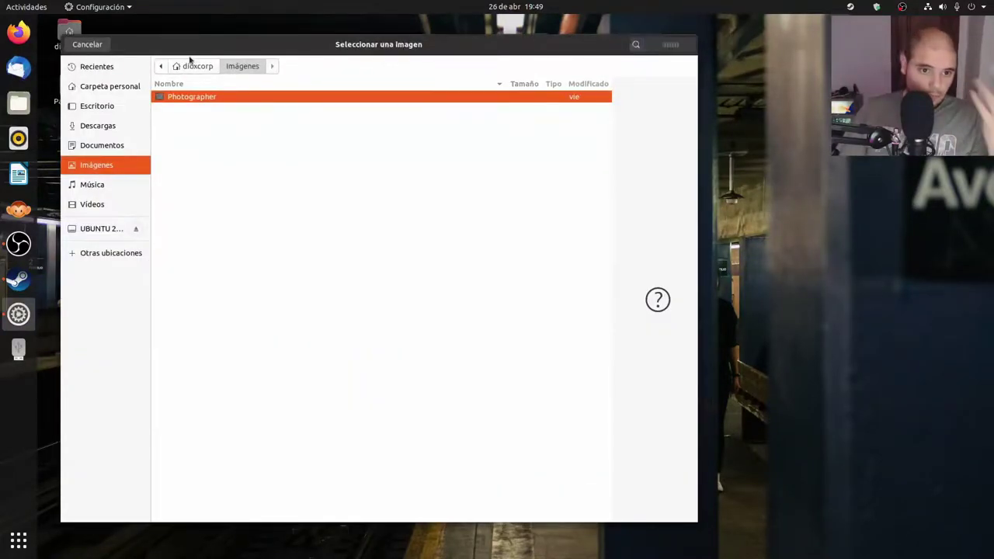
{"action": "double_click", "coordinate": [188, 96]}
{"action": "left_click", "coordinate": [188, 110]}
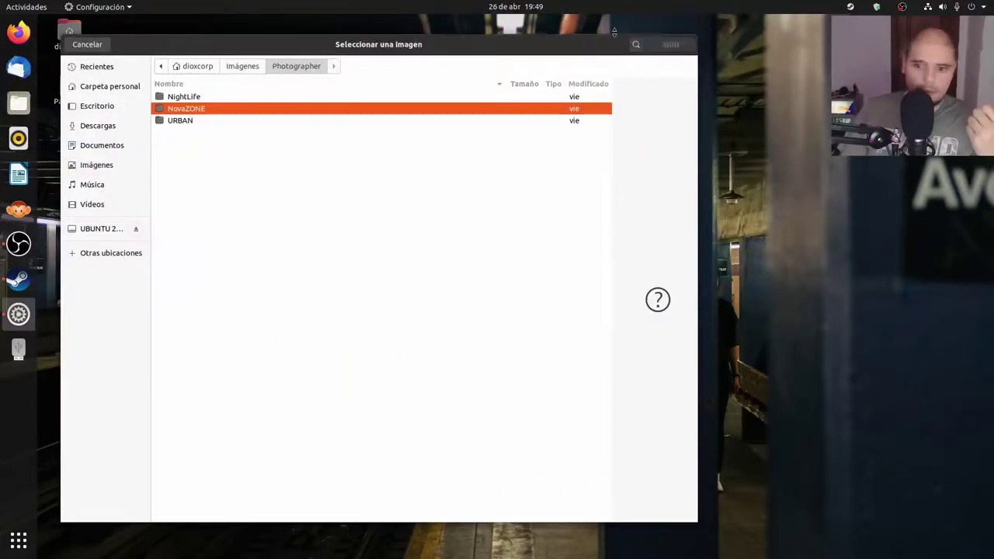
{"action": "double_click", "coordinate": [311, 108]}
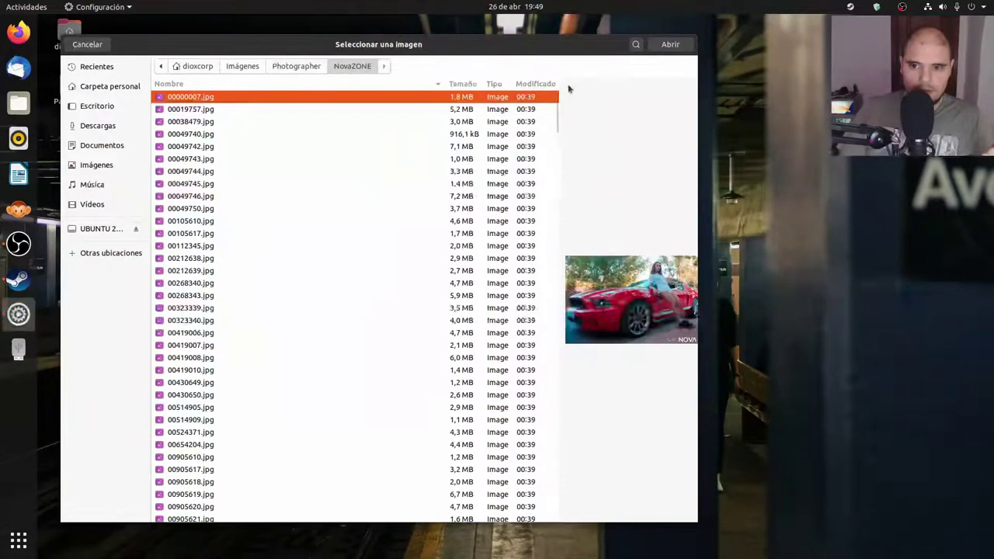
{"action": "left_click", "coordinate": [173, 333]}
{"action": "left_click", "coordinate": [265, 158]}
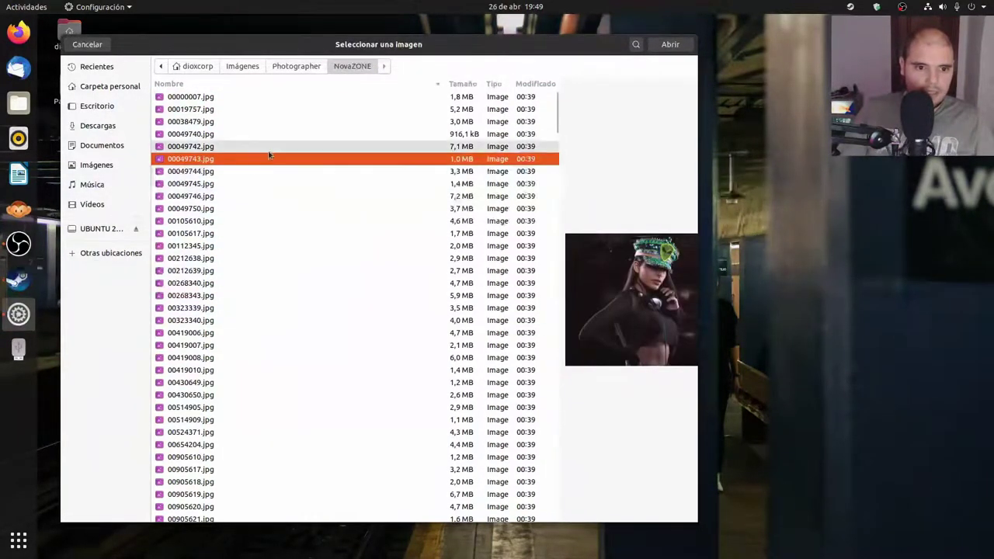
{"action": "double_click", "coordinate": [270, 147]}
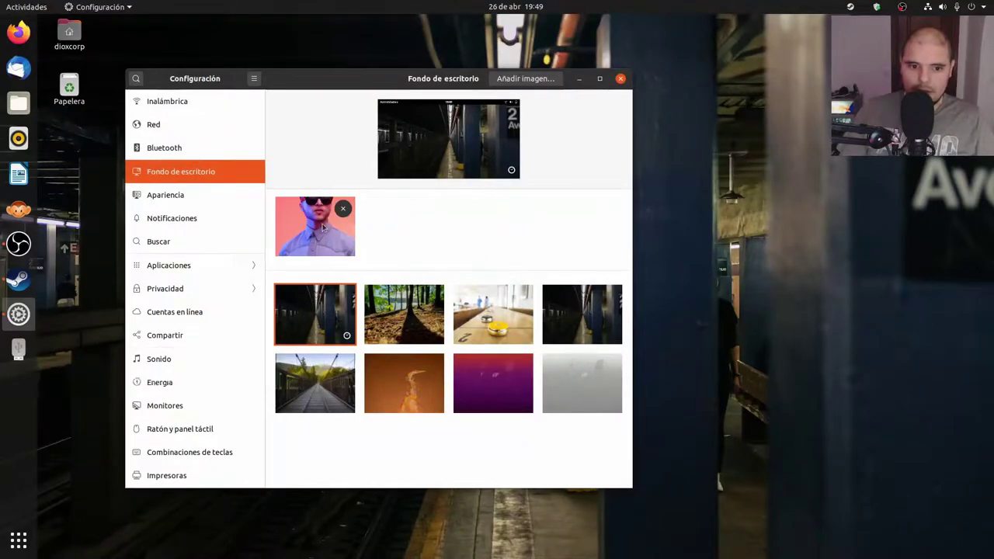
Try the added picture as wallpaper, remove it from the backgrounds, and reapply the subway wallpaper marked with a clock.
{"action": "left_click", "coordinate": [323, 226]}
{"action": "left_click", "coordinate": [343, 208]}
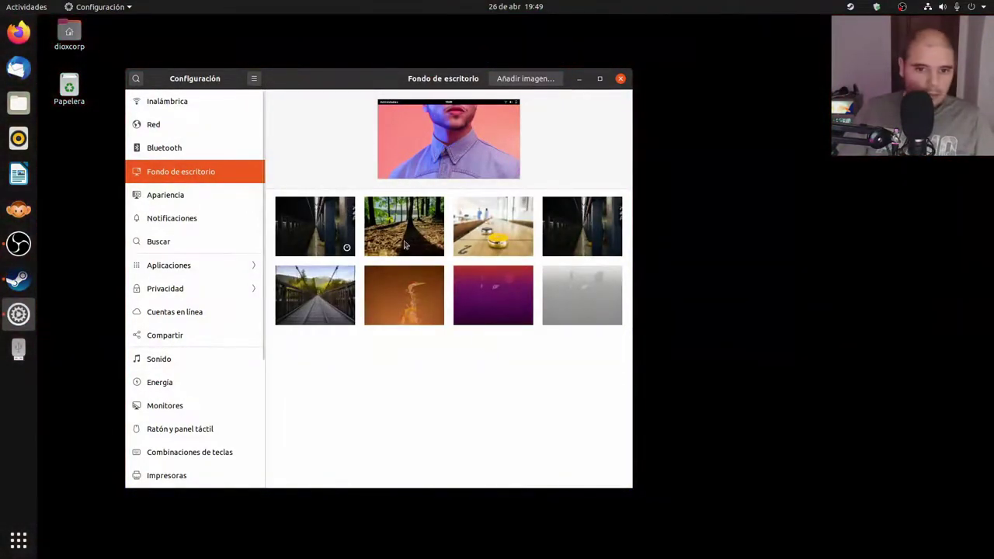
{"action": "left_click", "coordinate": [320, 232]}
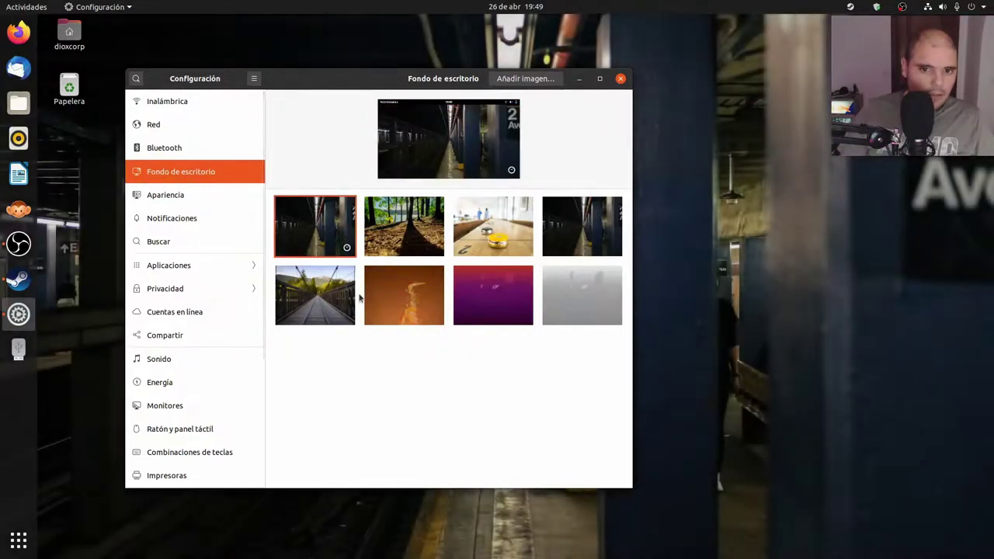
In the appearance settings, compare the Claro and Estándar window colours, and set them to Oscuro.
{"action": "left_click", "coordinate": [152, 198]}
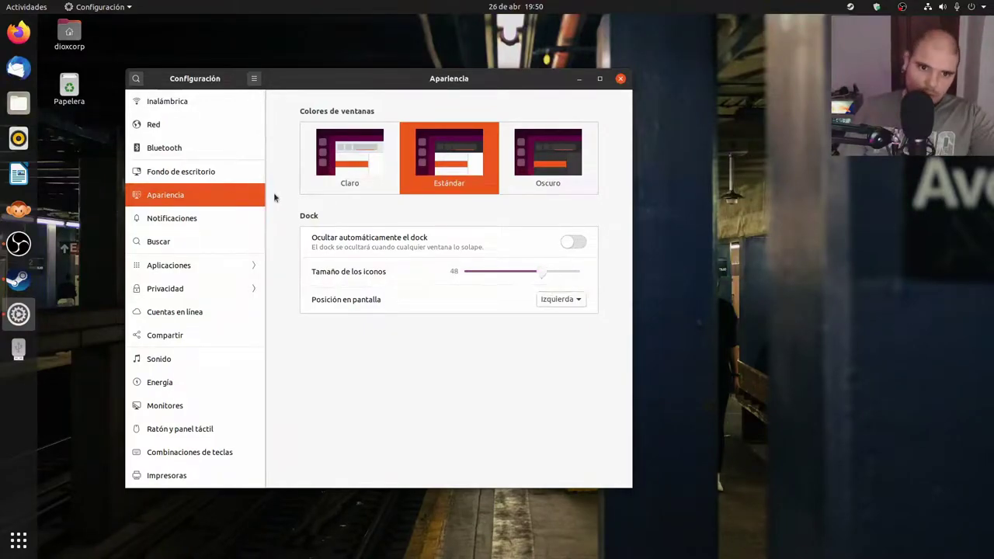
{"action": "left_click", "coordinate": [331, 168]}
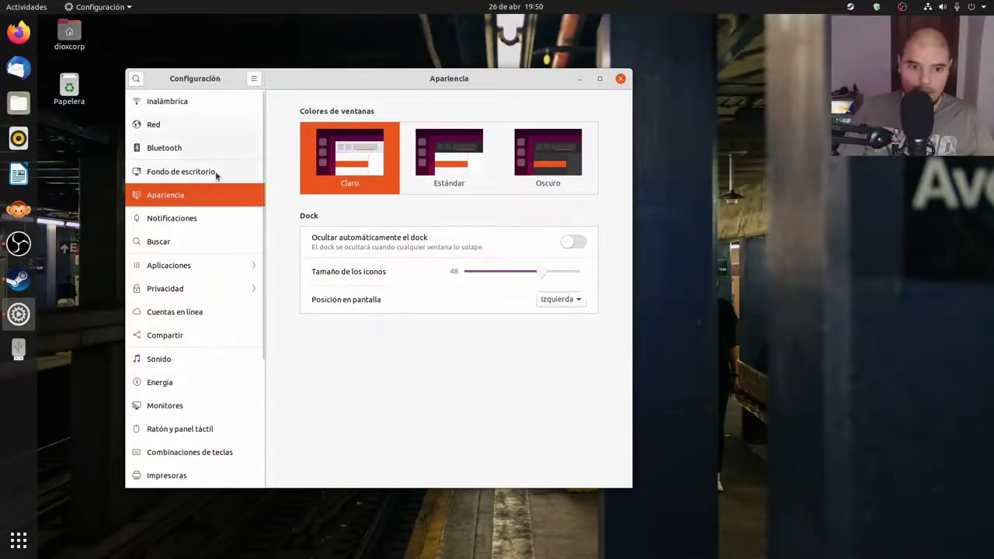
{"action": "left_click", "coordinate": [452, 143]}
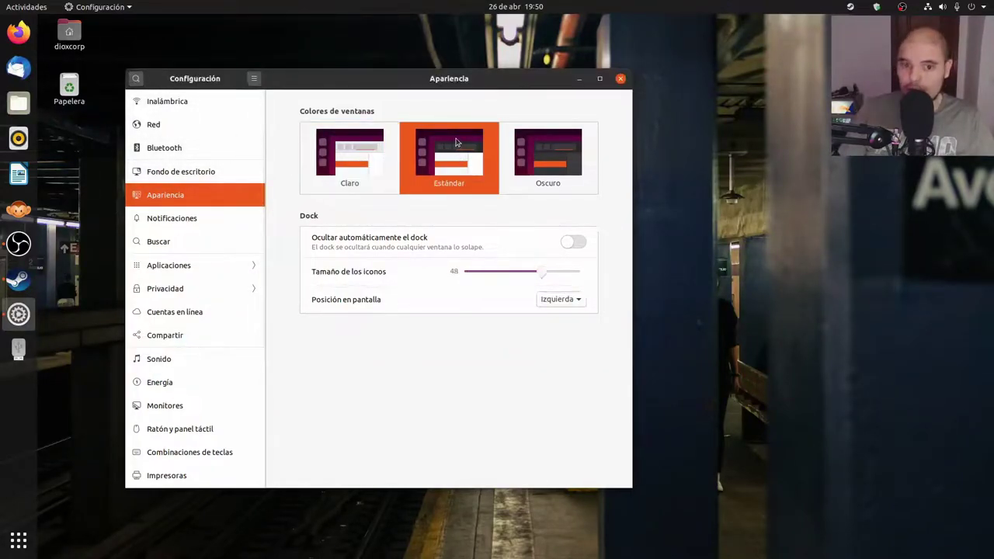
{"action": "left_click", "coordinate": [349, 152]}
{"action": "left_click", "coordinate": [448, 152]}
{"action": "left_click", "coordinate": [561, 149]}
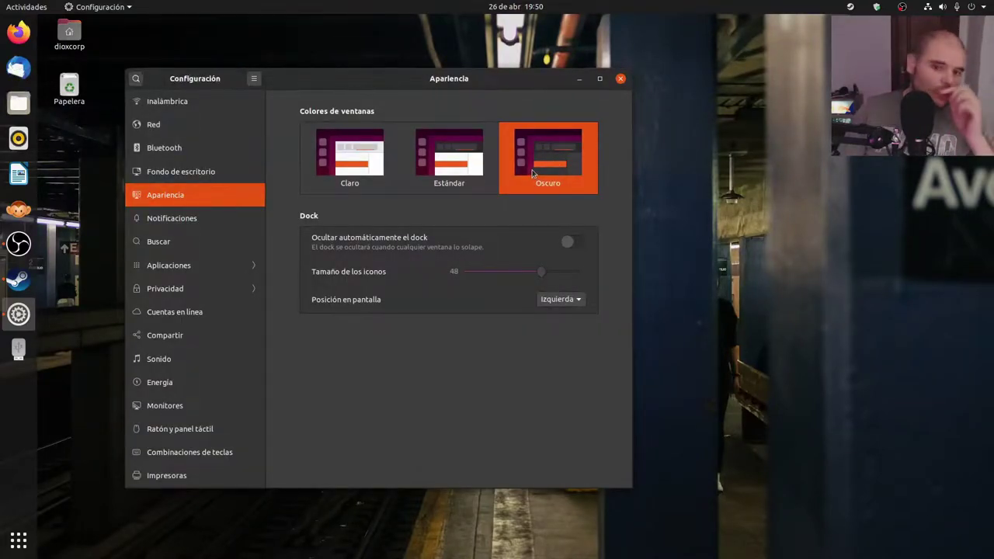
Open the text editor, write the sample lines dsfsdfsdf, sdfsdf and sdfsdf, and check the context menu in the dark theme.
{"action": "key", "text": "super"}
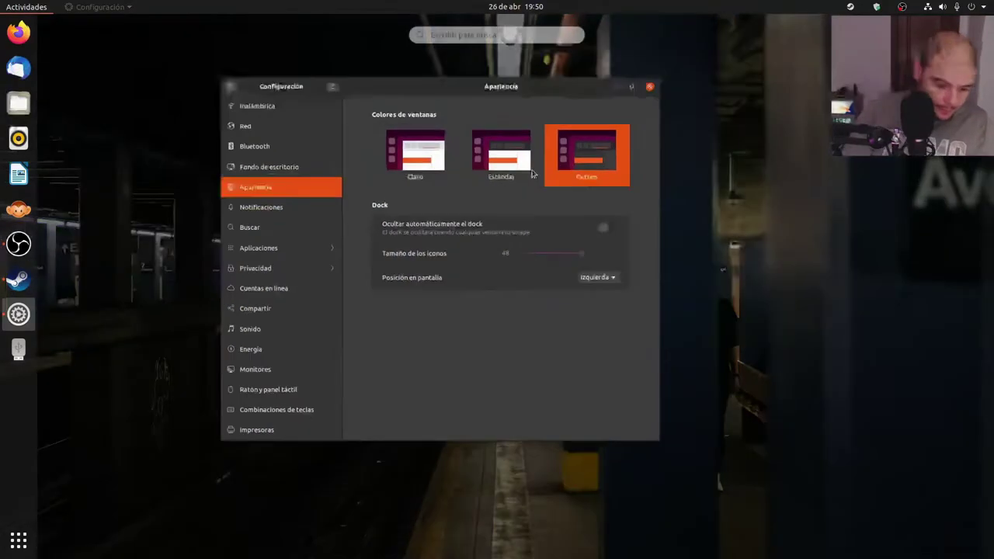
{"action": "type", "text": "edit"}
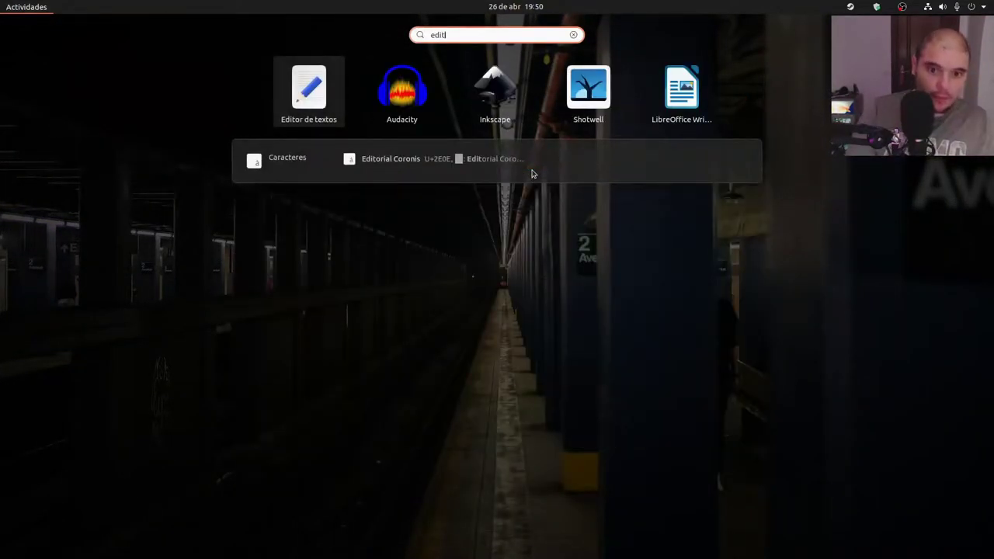
{"action": "key", "text": "Return"}
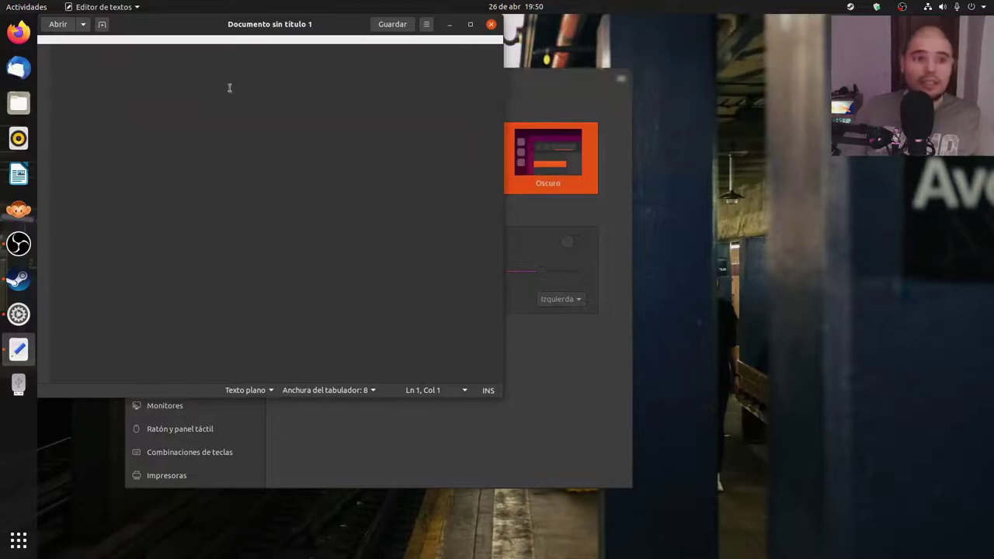
{"action": "type", "text": "dsfsdfsdf"}
{"action": "key", "text": "Return"}
{"action": "type", "text": "sdfsdf"}
{"action": "key", "text": "Return"}
{"action": "type", "text": "sdfsdf"}
{"action": "key", "text": "Return"}
{"action": "right_click", "coordinate": [177, 144]}
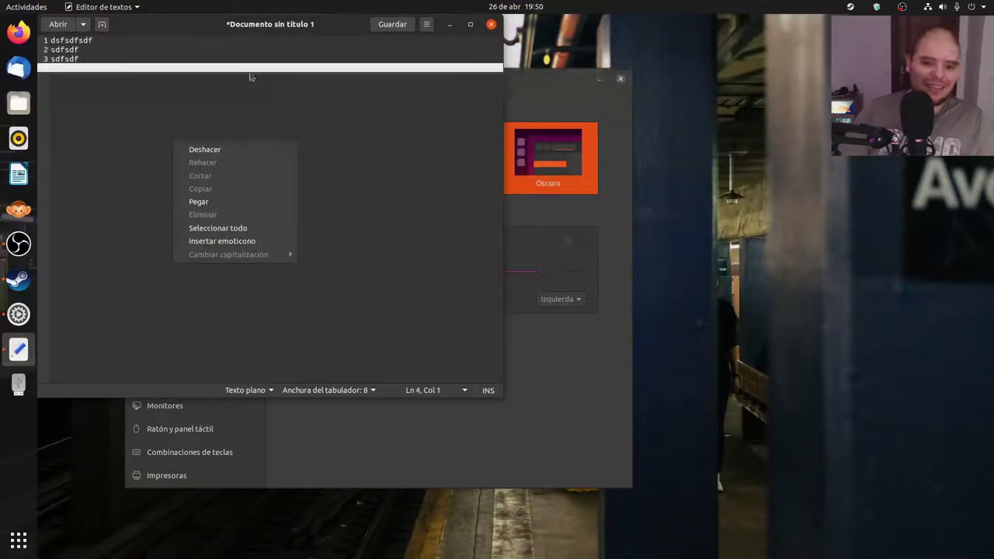
{"action": "left_click", "coordinate": [198, 84]}
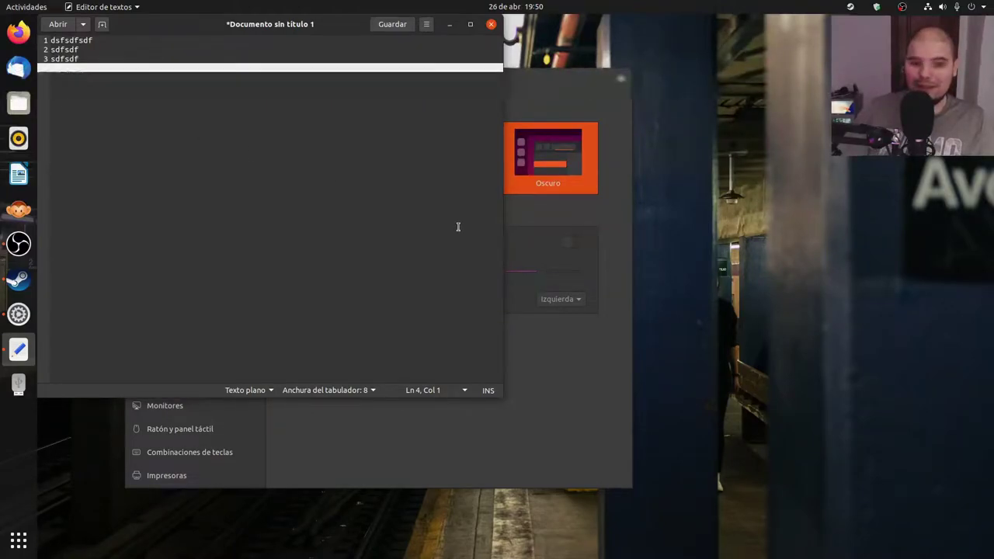
Switch the window colours to Estándar and add the lines dfgfdg, dfgdfg and fgdfgdf below a blank line in the text document.
{"action": "left_click", "coordinate": [443, 159]}
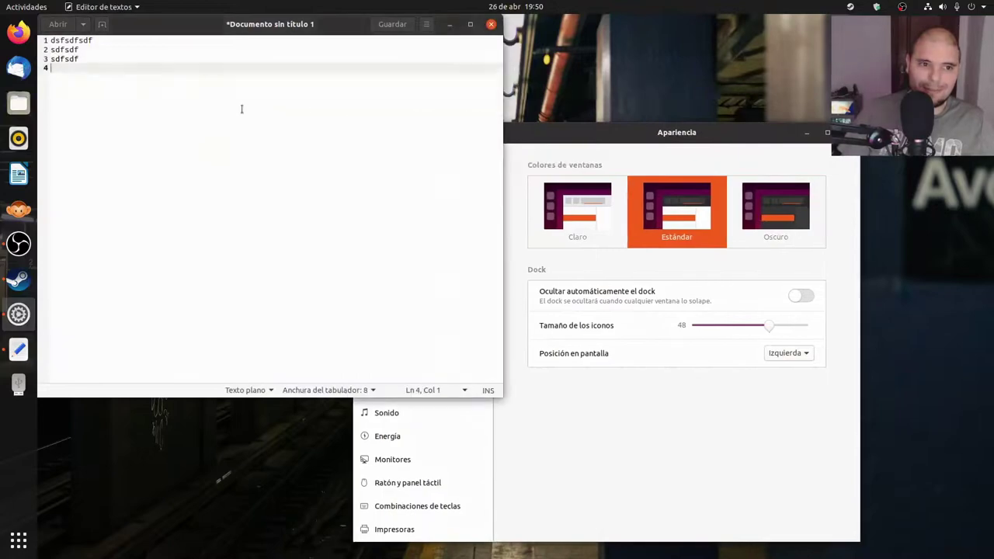
{"action": "left_click", "coordinate": [225, 101]}
{"action": "key", "text": "Return"}
{"action": "type", "text": "dfgfdg"}
{"action": "key", "text": "Return"}
{"action": "type", "text": "dfgdfg"}
{"action": "key", "text": "Return"}
{"action": "type", "text": "fgdfgdf"}
{"action": "key", "text": "Return"}
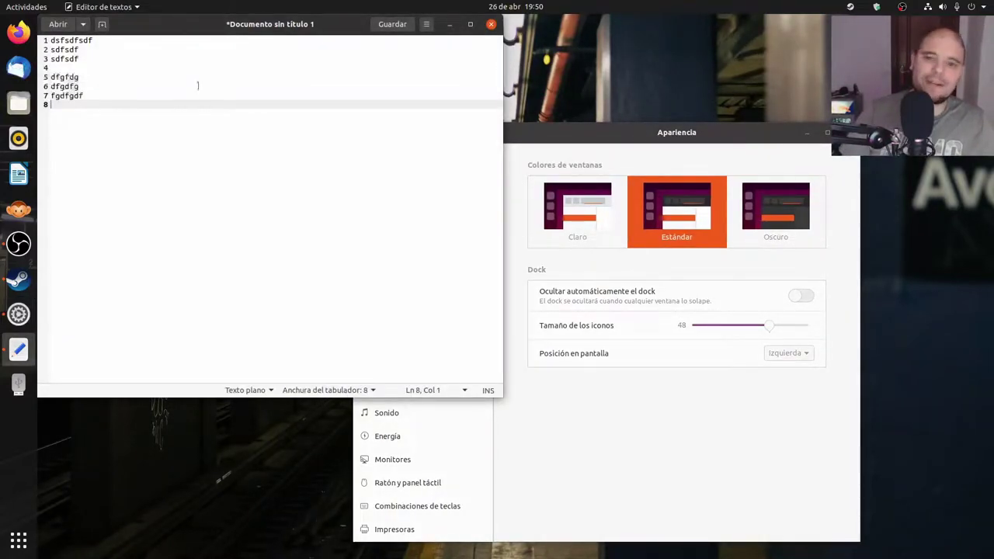
Try the Claro and Estándar window colours again, set Oscuro, and close the text document without saving.
{"action": "left_click", "coordinate": [549, 210]}
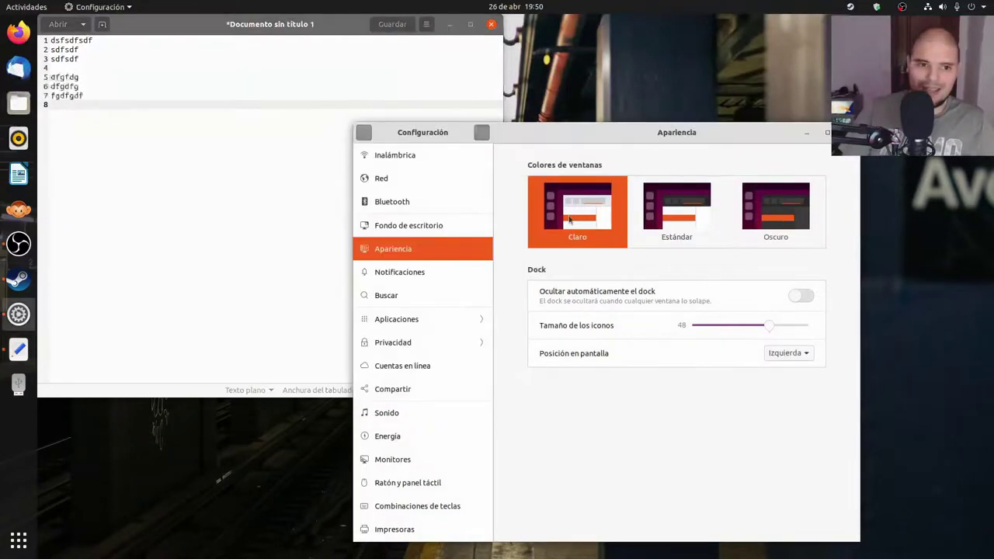
{"action": "left_click", "coordinate": [643, 219]}
{"action": "left_click", "coordinate": [760, 204]}
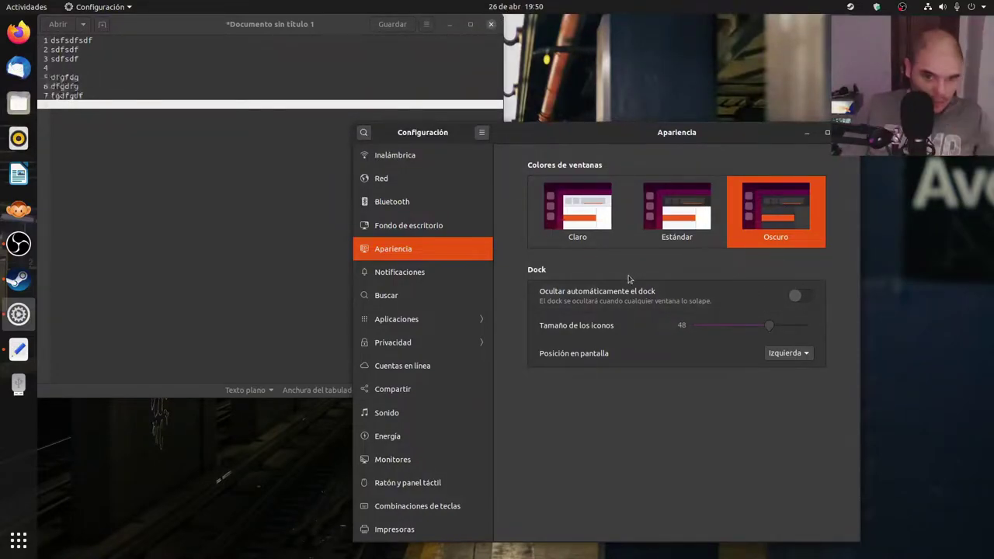
{"action": "left_click", "coordinate": [491, 24]}
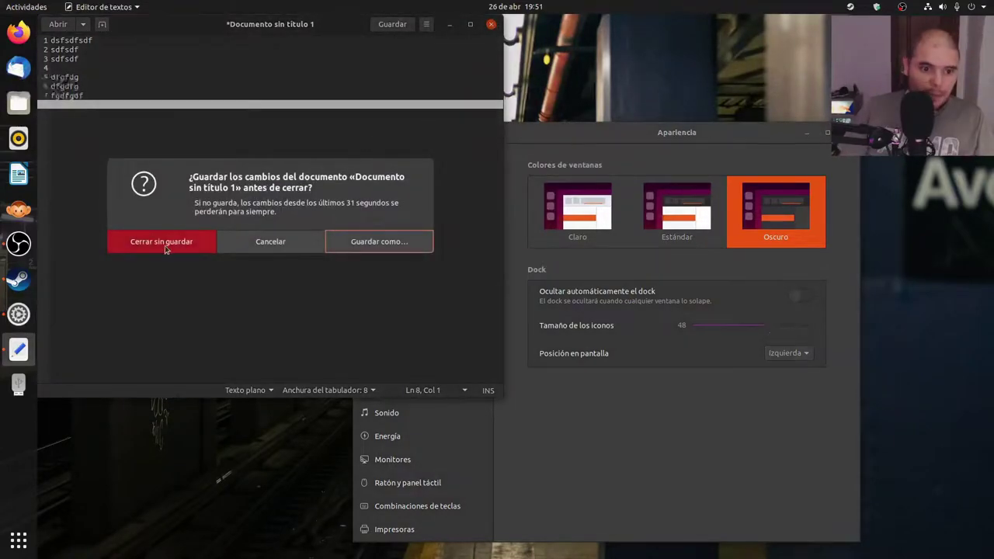
{"action": "left_click", "coordinate": [164, 246]}
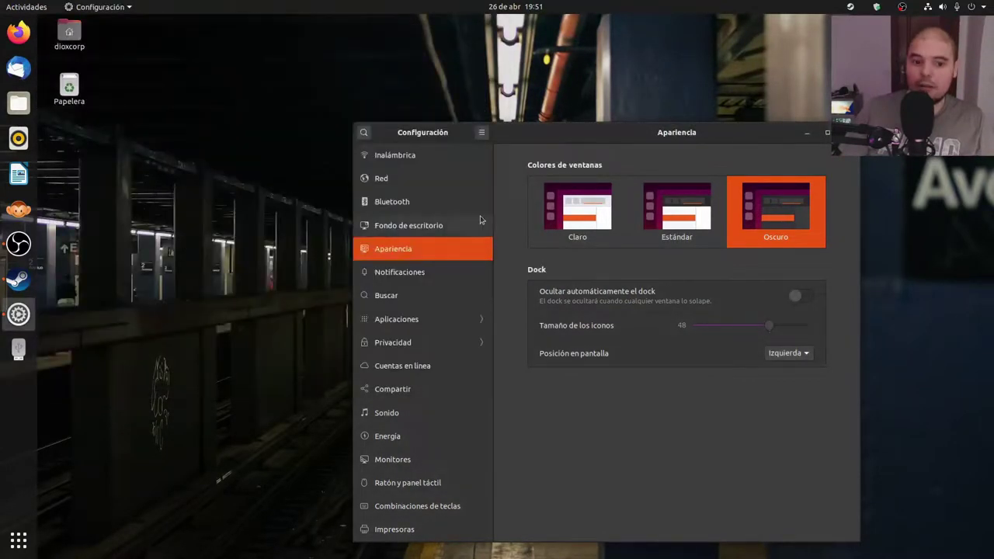
Review the notification settings and their application list, and switch No molestar on and off again in the calendar's notification area.
{"action": "left_click", "coordinate": [425, 273]}
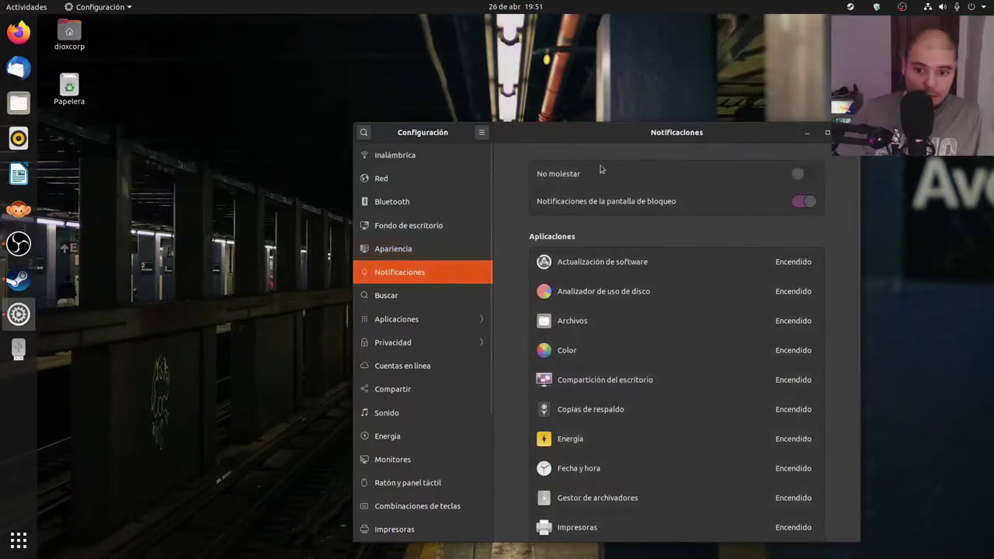
{"action": "left_click_drag", "start_coordinate": [607, 132], "coordinate": [457, 56]}
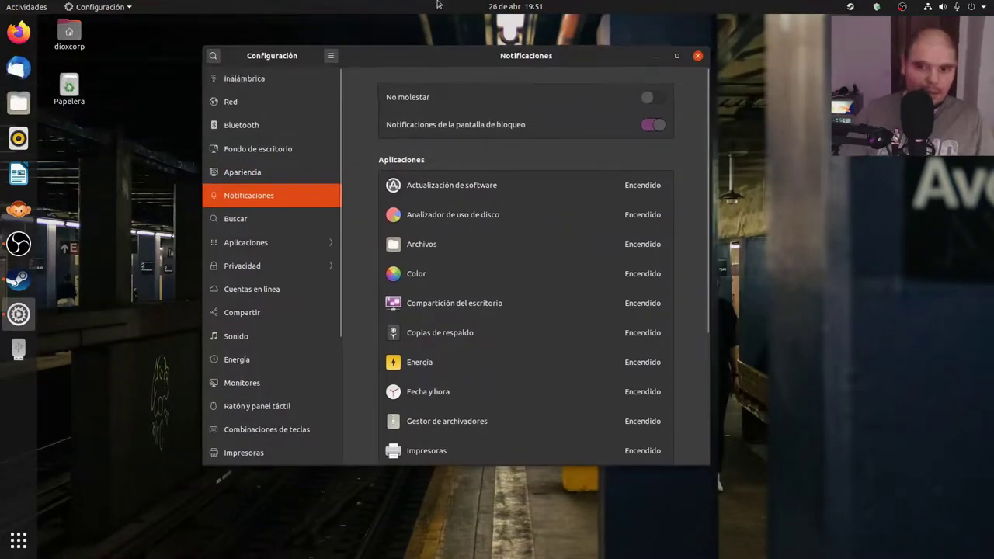
{"action": "left_click", "coordinate": [520, 6]}
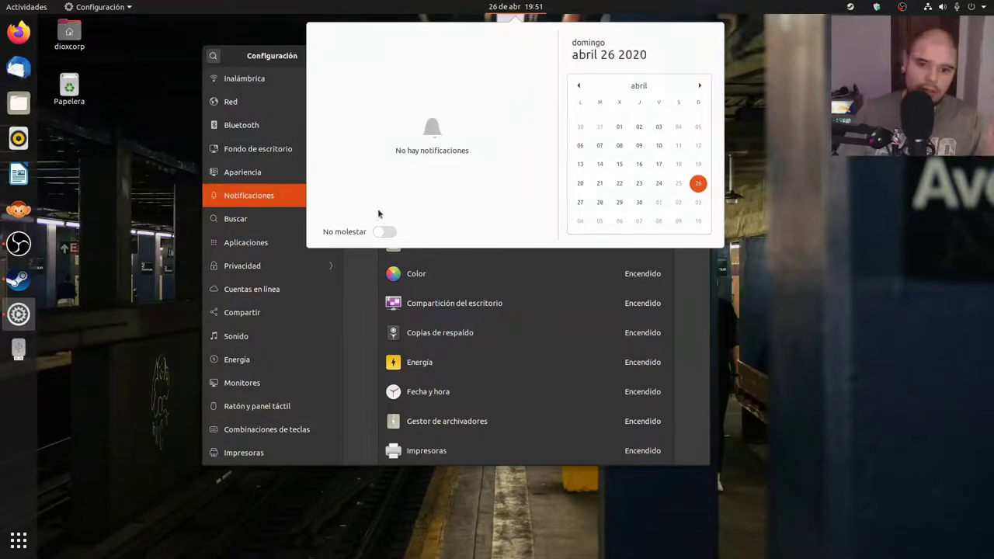
{"action": "left_click", "coordinate": [386, 231]}
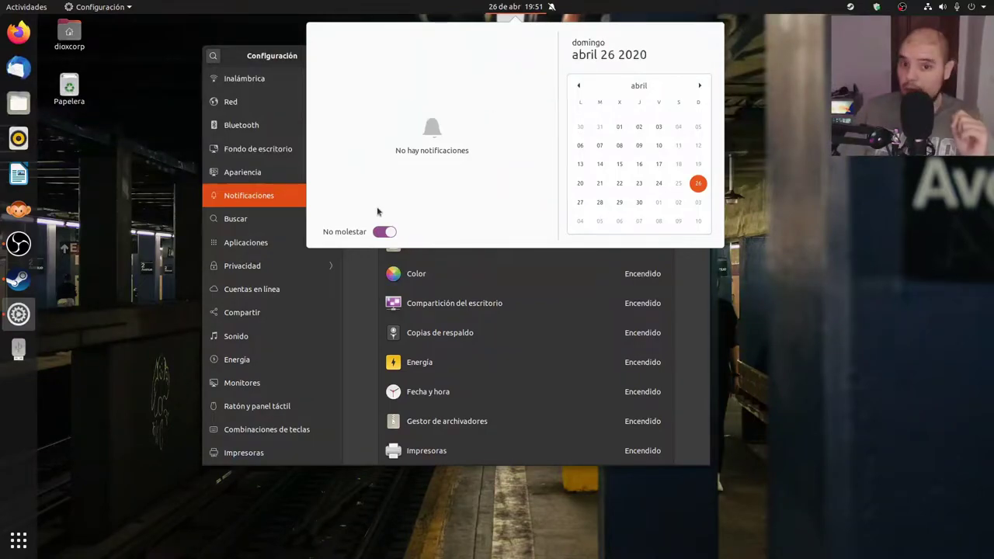
{"action": "left_click", "coordinate": [377, 232]}
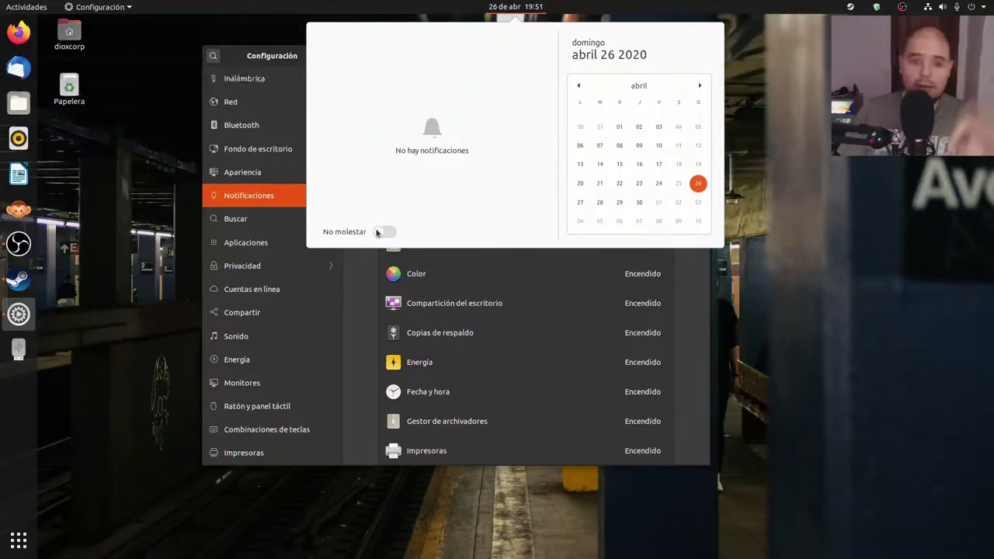
{"action": "left_click", "coordinate": [362, 266]}
{"action": "scroll", "coordinate": [477, 211], "scroll_direction": "down", "scroll_amount": 5}
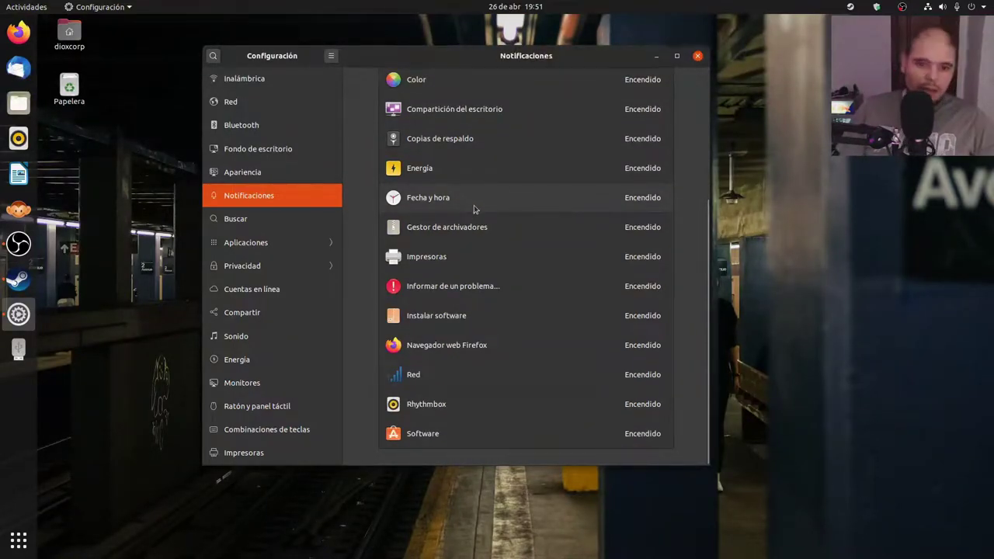
{"action": "scroll", "coordinate": [476, 208], "scroll_direction": "up", "scroll_amount": 5}
Review which applications supply search results, and briefly view the activities overview with its search field.
{"action": "left_click", "coordinate": [256, 218]}
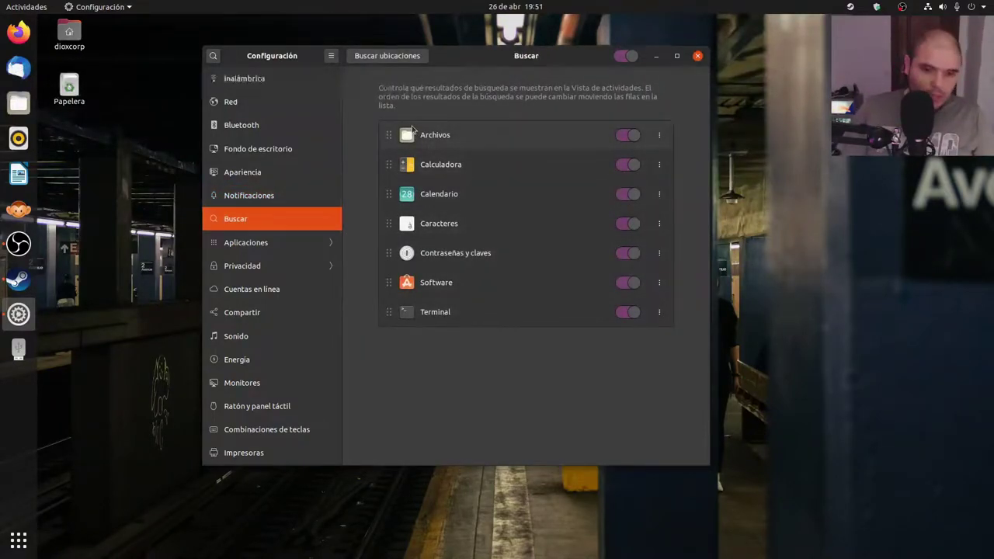
{"action": "key", "text": "super"}
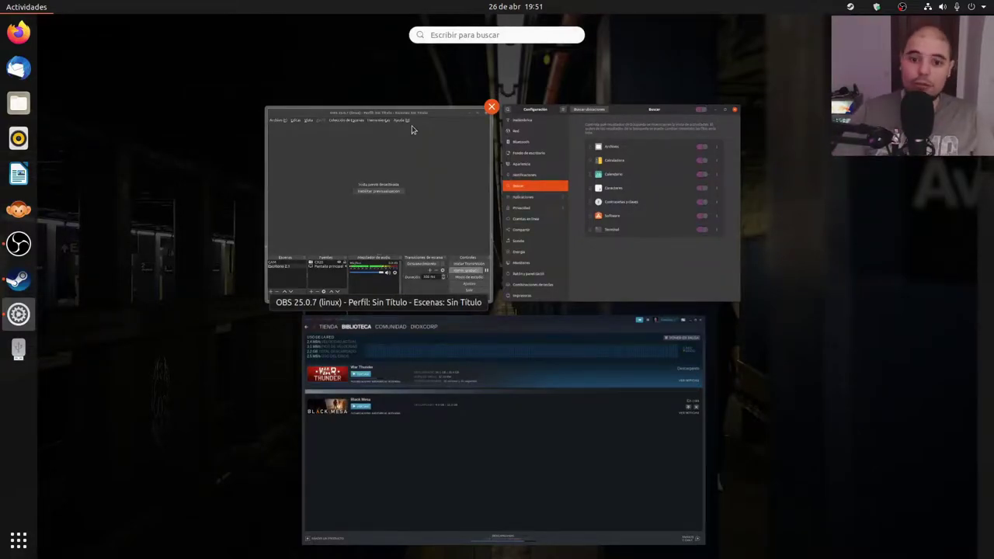
{"action": "key", "text": "super"}
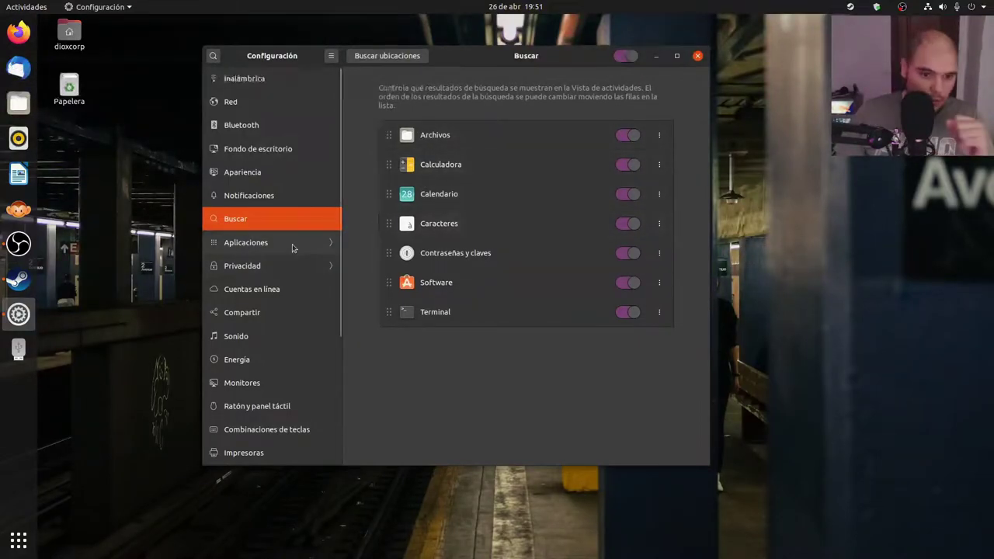
Review the per-application settings, checking the disk usage analyser and Audacity, and look through the list of installed applications.
{"action": "left_click", "coordinate": [320, 243]}
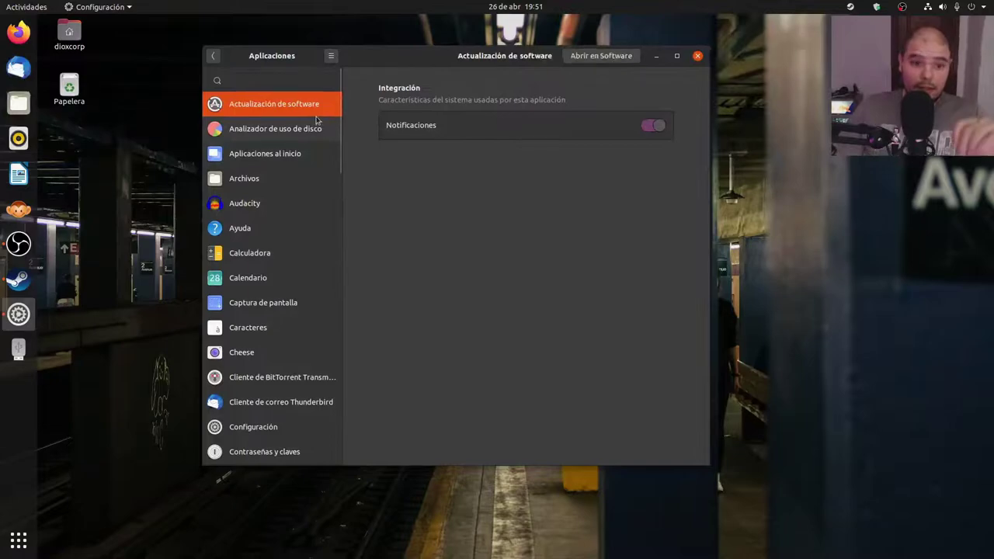
{"action": "left_click", "coordinate": [291, 122]}
{"action": "left_click", "coordinate": [270, 203]}
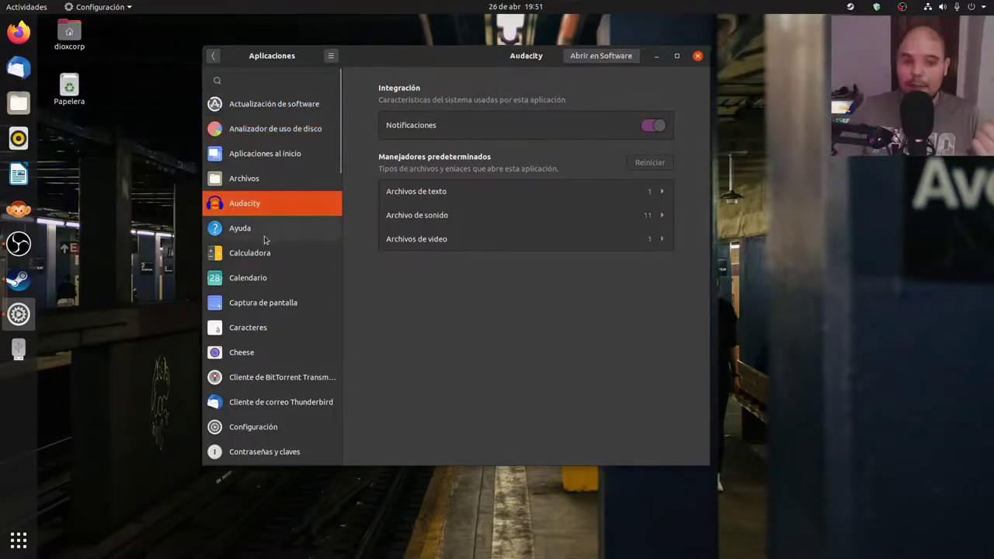
{"action": "scroll", "coordinate": [253, 272], "scroll_direction": "down", "scroll_amount": 12}
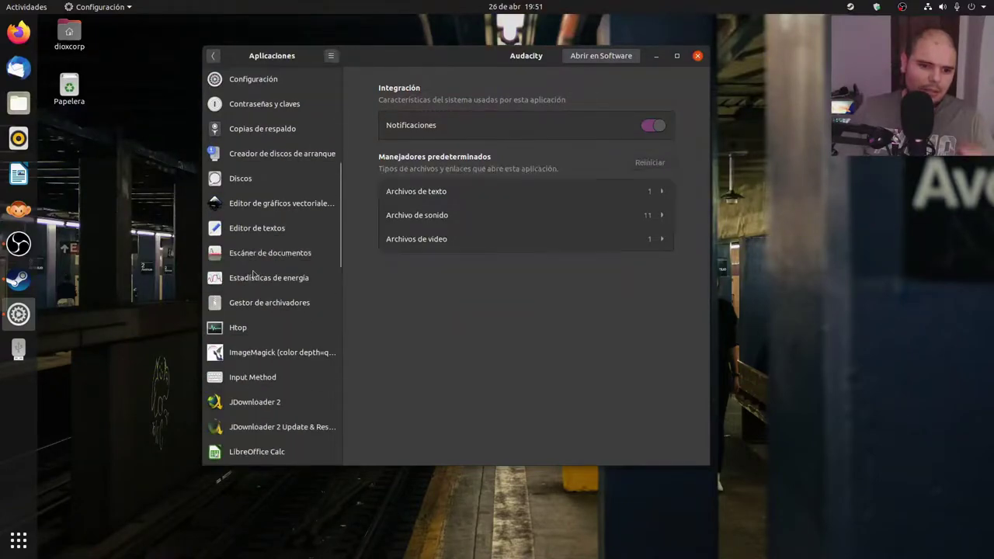
{"action": "scroll", "coordinate": [253, 274], "scroll_direction": "down", "scroll_amount": 5}
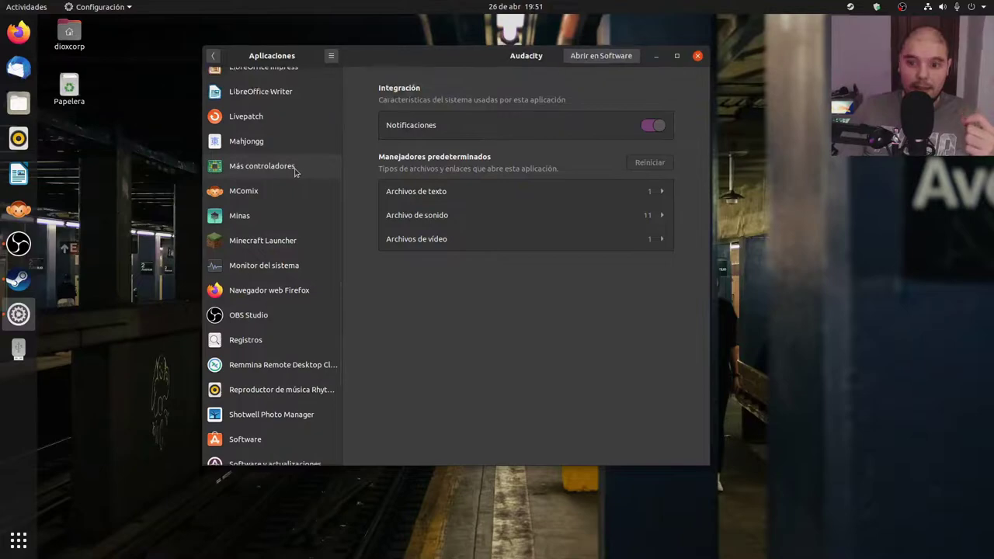
Review the application settings for Steam, Tipografías, LibreOffice Impress and LibreOffice Calc.
{"action": "scroll", "coordinate": [295, 172], "scroll_direction": "down", "scroll_amount": 6}
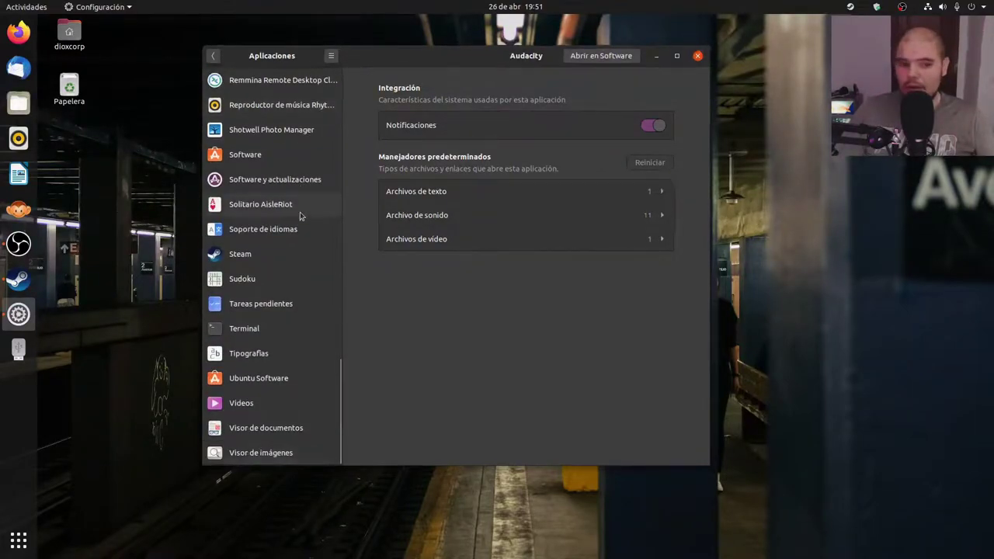
{"action": "left_click", "coordinate": [300, 212]}
{"action": "left_click", "coordinate": [299, 222]}
{"action": "left_click", "coordinate": [277, 251]}
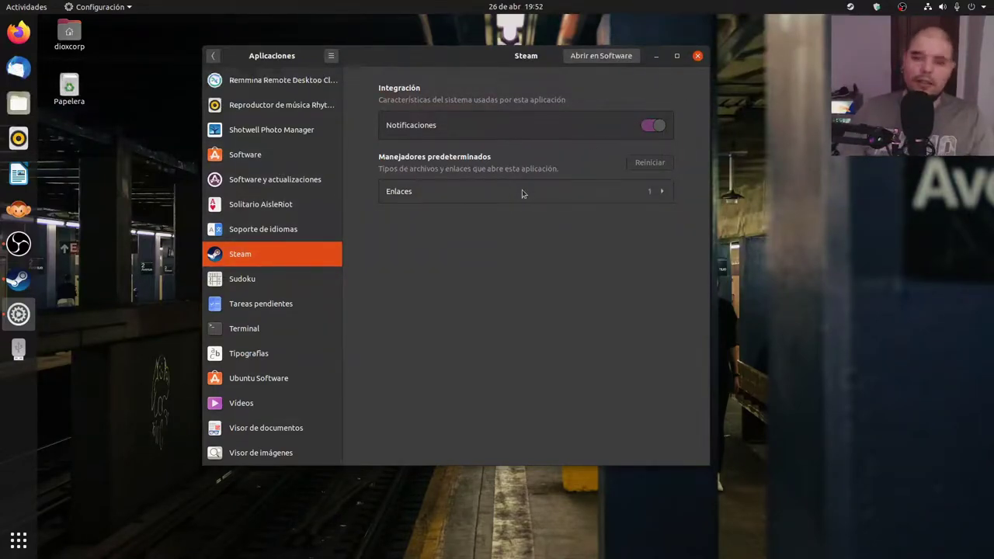
{"action": "left_click", "coordinate": [302, 353]}
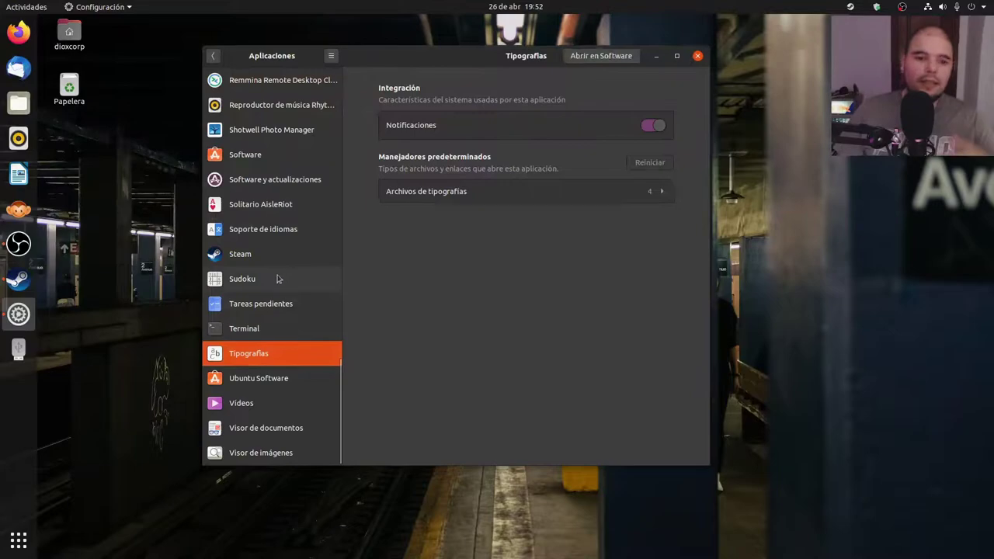
{"action": "scroll", "coordinate": [291, 295], "scroll_direction": "up", "scroll_amount": 5}
{"action": "left_click", "coordinate": [268, 173]}
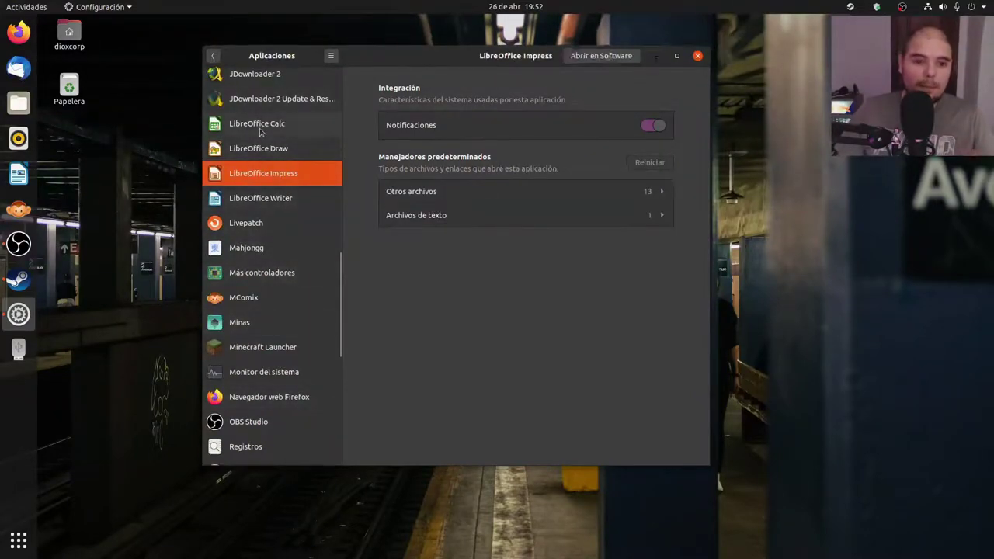
{"action": "left_click", "coordinate": [261, 131]}
{"action": "left_click", "coordinate": [213, 56]}
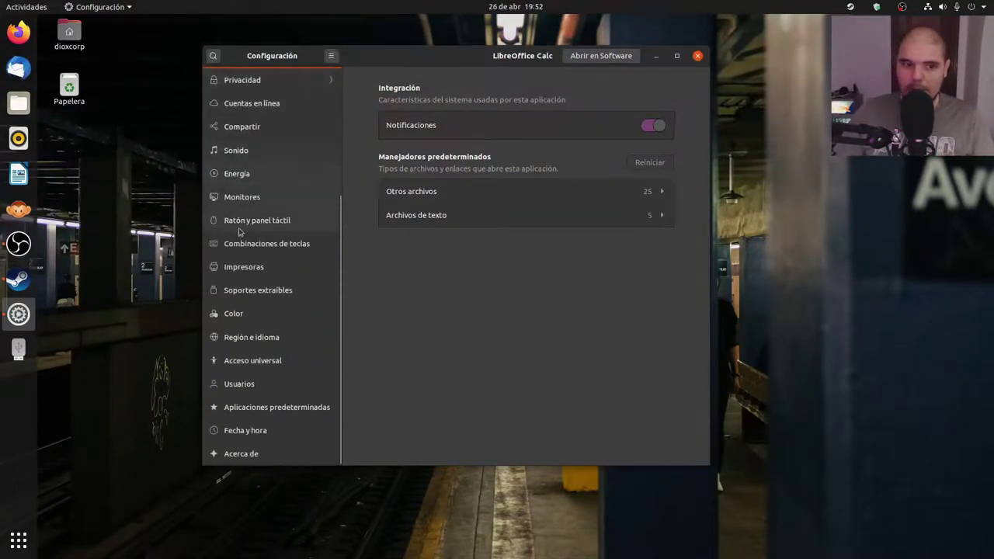
Reopen the application list, check the disk usage analyser and Audacity, and view Audacity's page in Software before closing it.
{"action": "scroll", "coordinate": [313, 148], "scroll_direction": "up", "scroll_amount": 3}
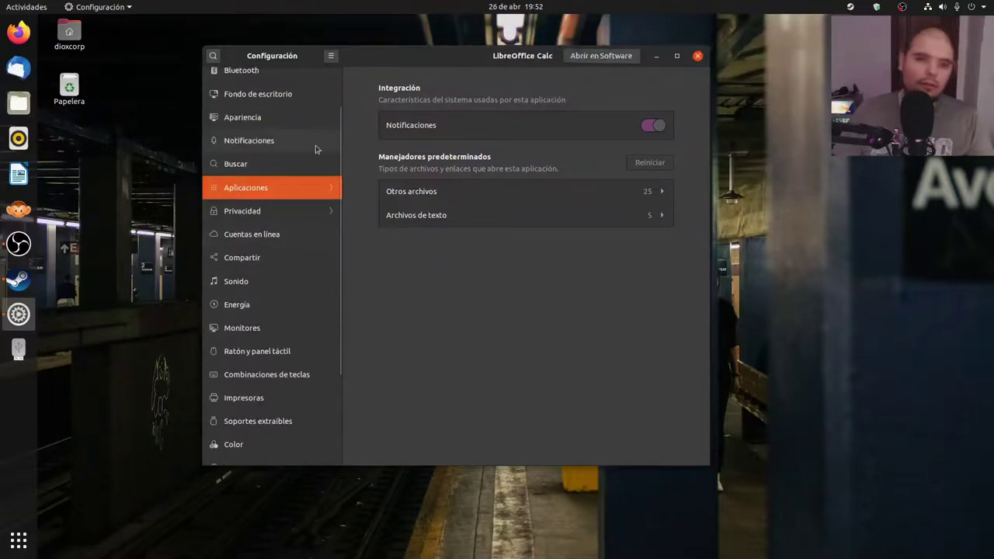
{"action": "left_click", "coordinate": [284, 192]}
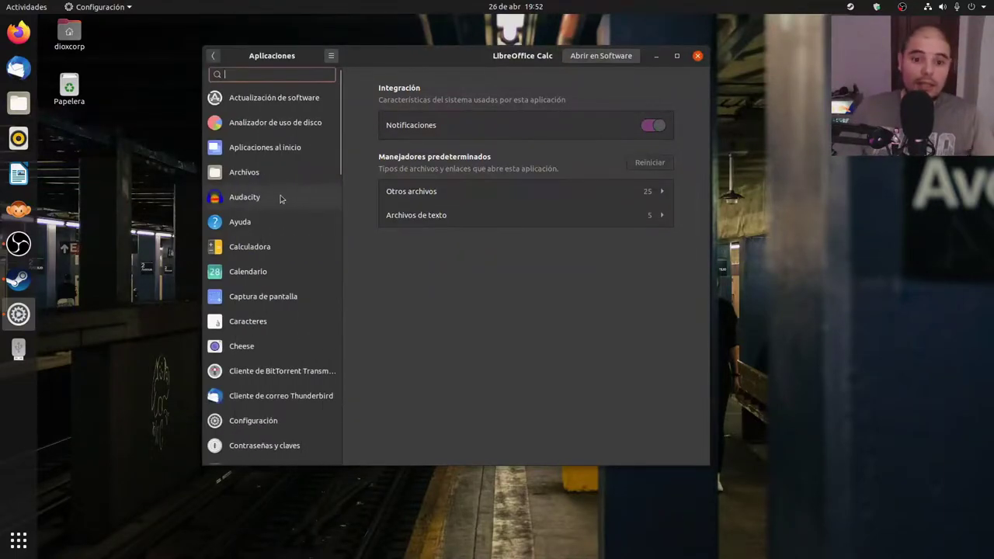
{"action": "left_click", "coordinate": [243, 118]}
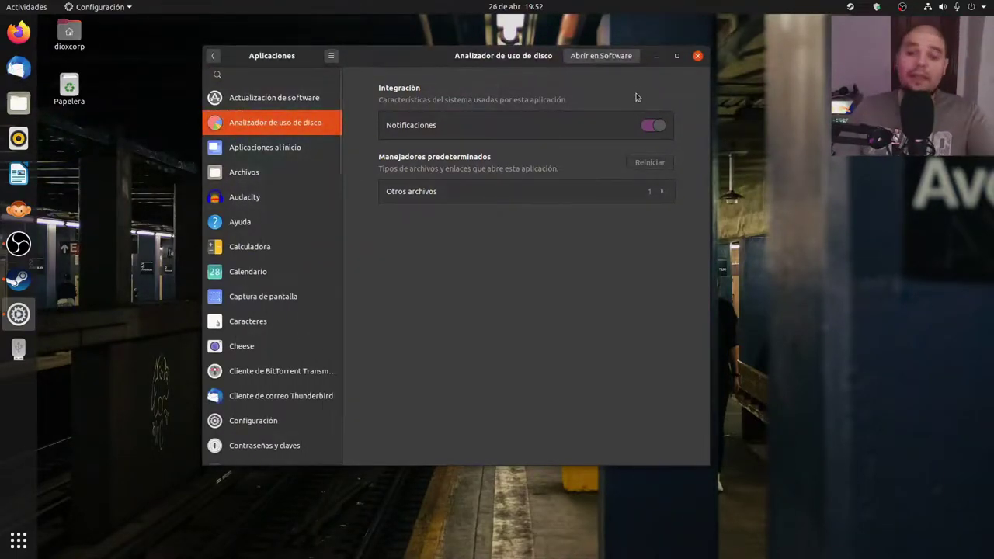
{"action": "left_click", "coordinate": [262, 199]}
{"action": "left_click", "coordinate": [601, 56]}
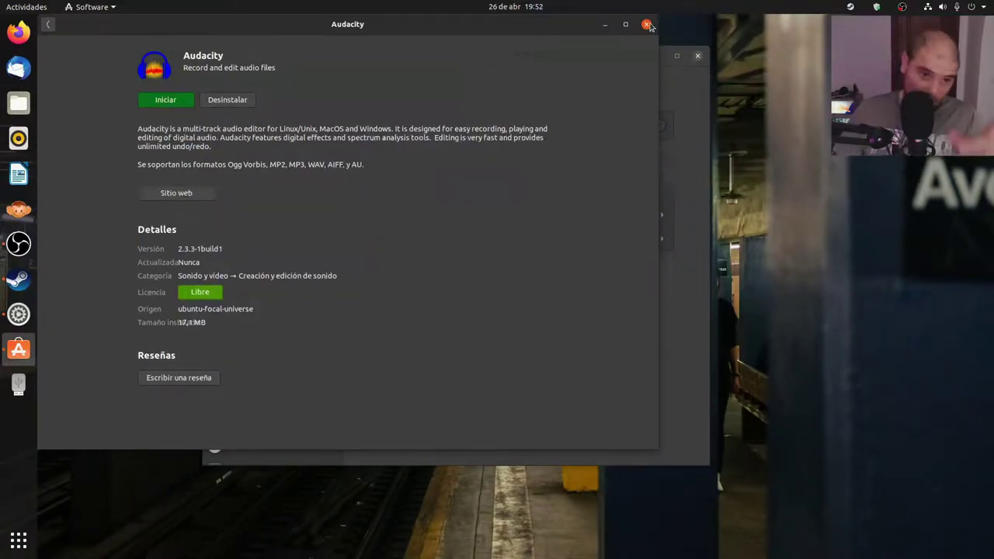
{"action": "left_click", "coordinate": [646, 25]}
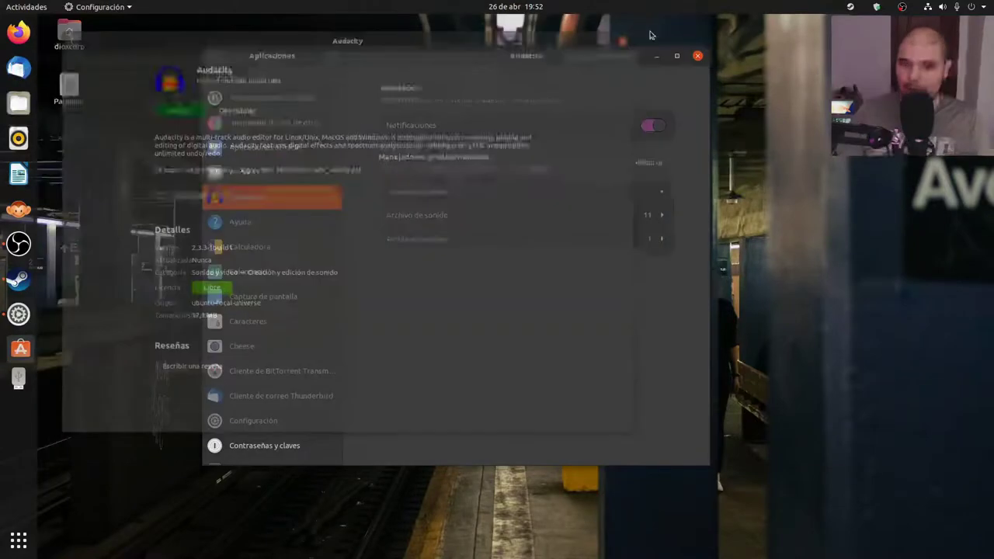
Look through the rest of the installed applications, check the Registros settings, and leave the application list.
{"action": "scroll", "coordinate": [273, 208], "scroll_direction": "down", "scroll_amount": 15}
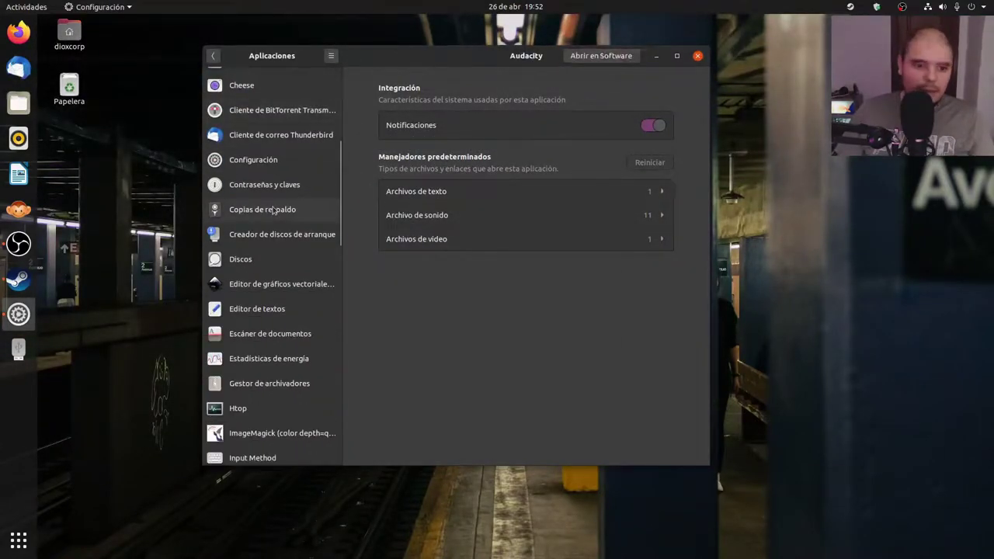
{"action": "scroll", "coordinate": [268, 255], "scroll_direction": "down", "scroll_amount": 3}
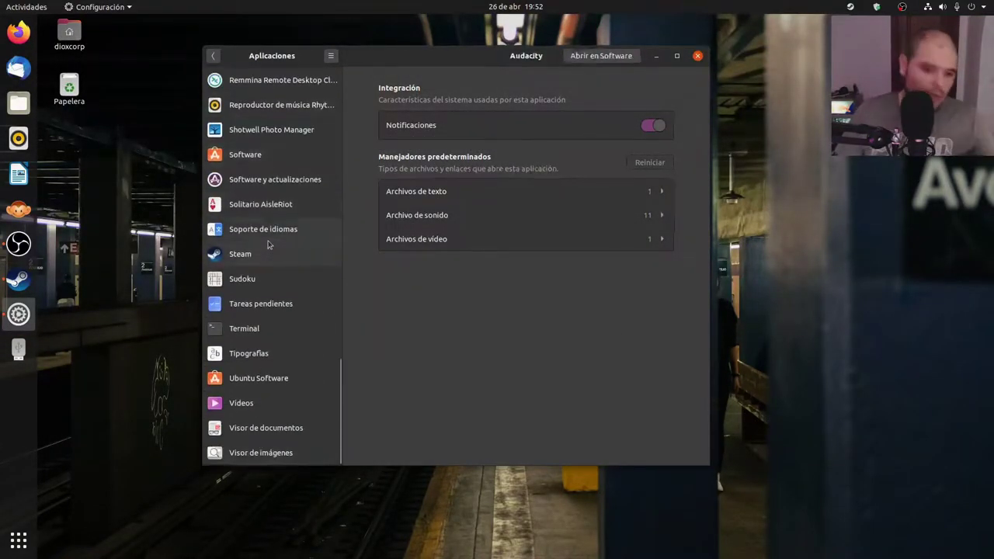
{"action": "left_click", "coordinate": [209, 70]}
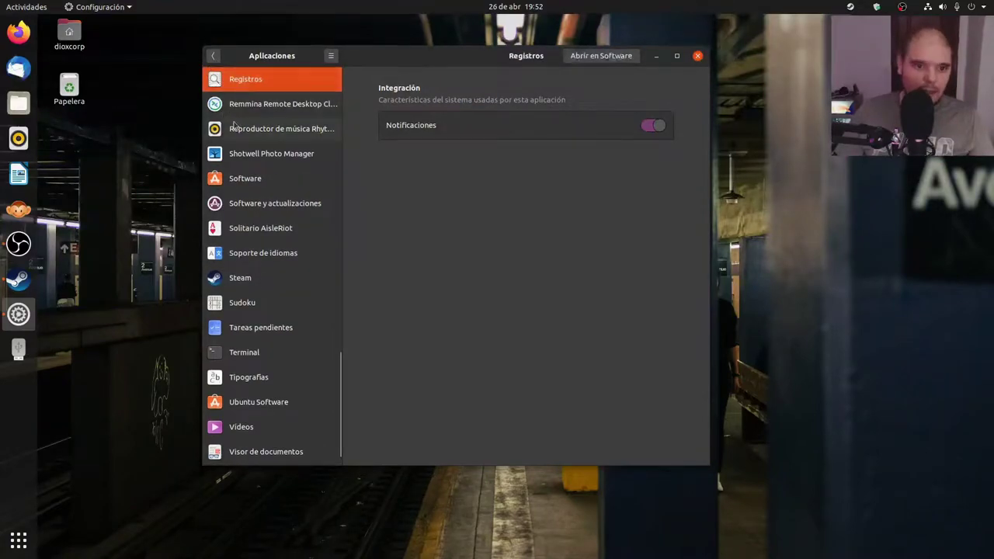
{"action": "scroll", "coordinate": [257, 188], "scroll_direction": "up", "scroll_amount": 2}
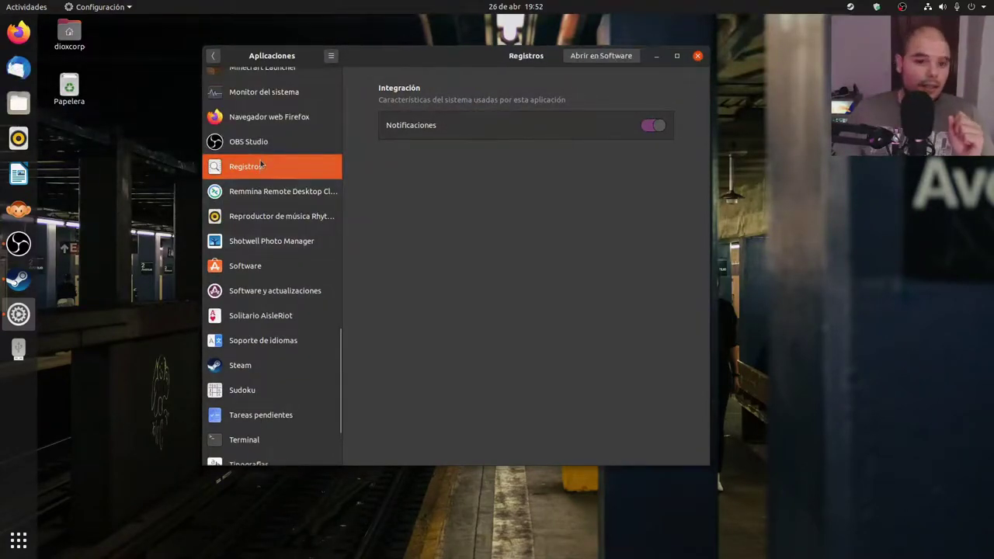
{"action": "left_click", "coordinate": [214, 55]}
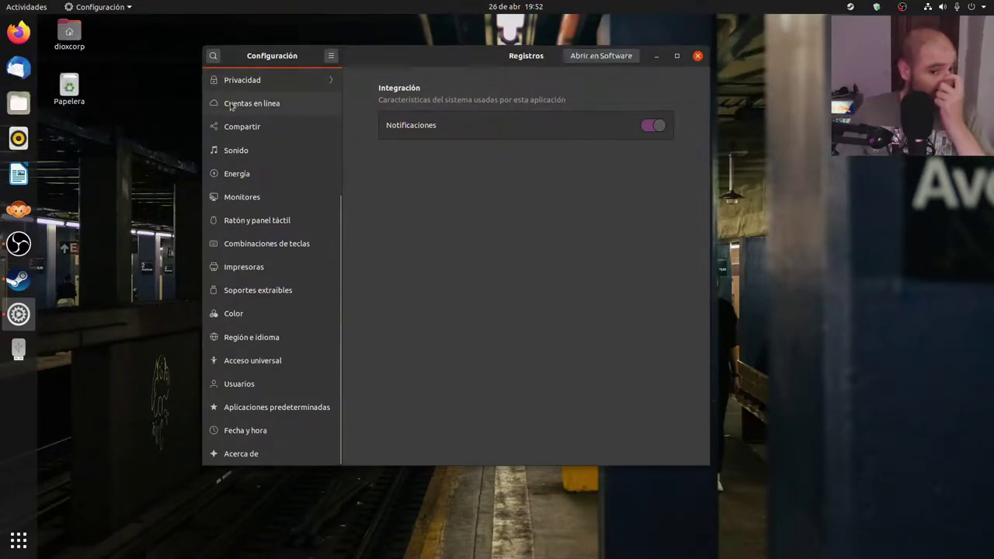
Review the privacy settings for Conectividad, Servicios de ubicación, Thunderbolt, and Histórico de archivos y papelera.
{"action": "scroll", "coordinate": [259, 199], "scroll_direction": "up", "scroll_amount": 5}
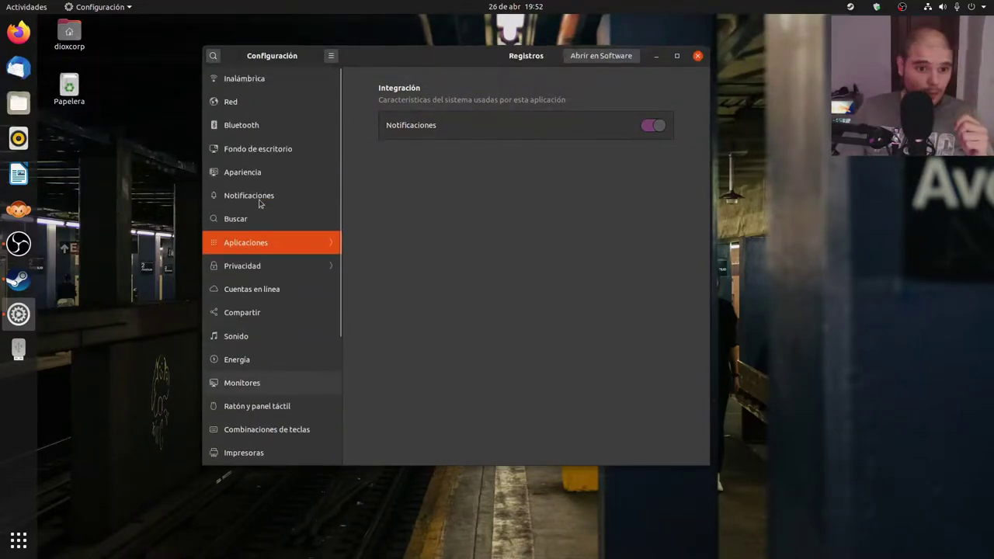
{"action": "left_click", "coordinate": [286, 264]}
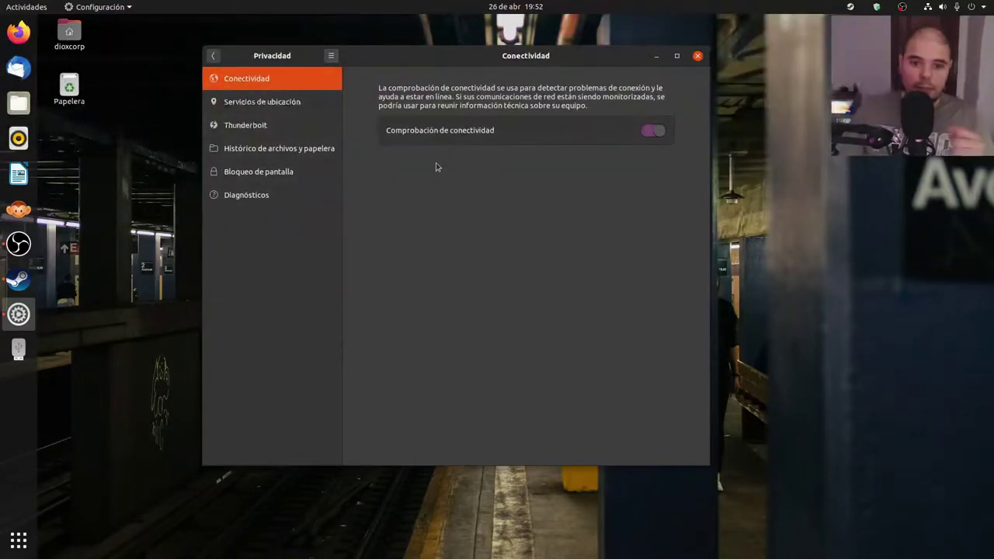
{"action": "left_click", "coordinate": [289, 102]}
{"action": "left_click", "coordinate": [268, 126]}
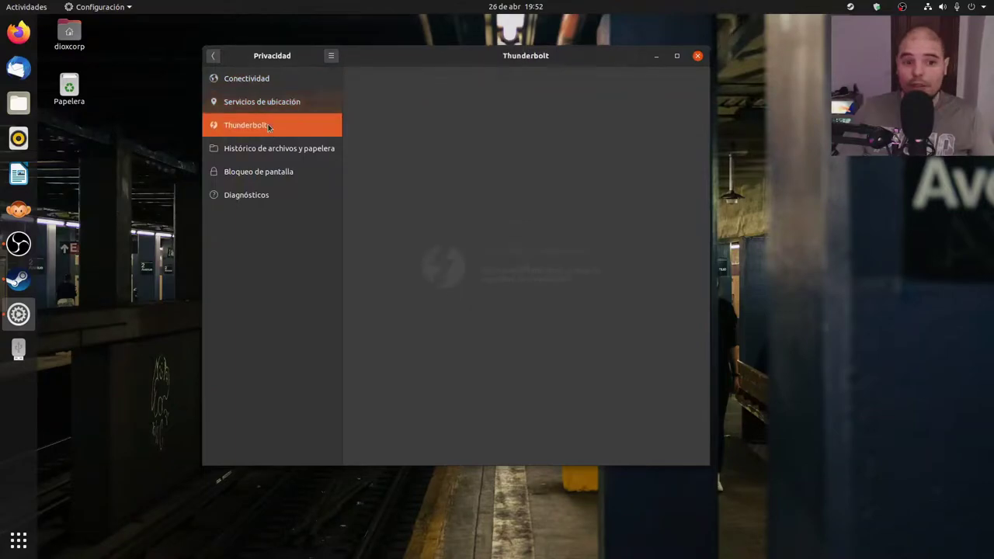
{"action": "left_click", "coordinate": [274, 154]}
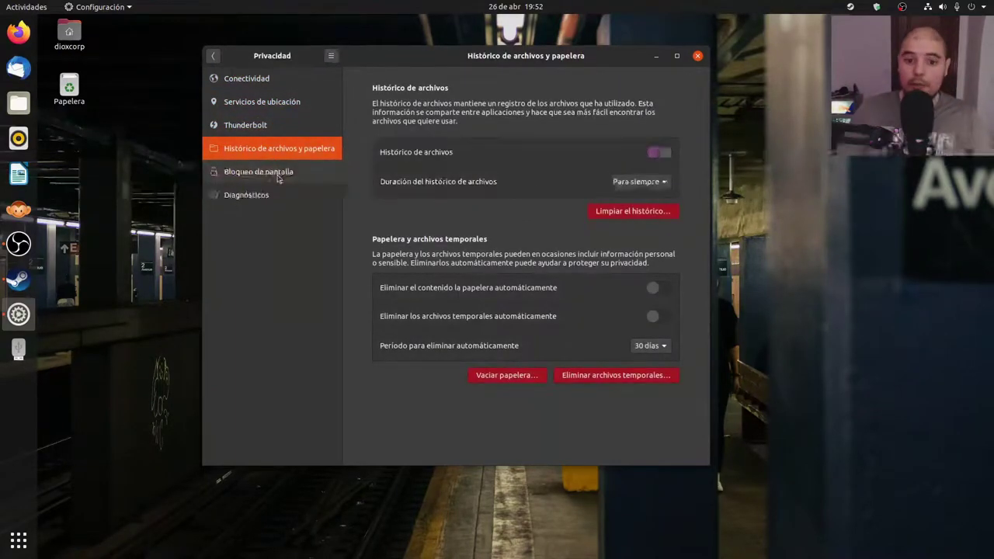
In the screen lock settings, switch off automatic locking, locking on suspend, and notifications on the lock screen.
{"action": "left_click", "coordinate": [277, 174]}
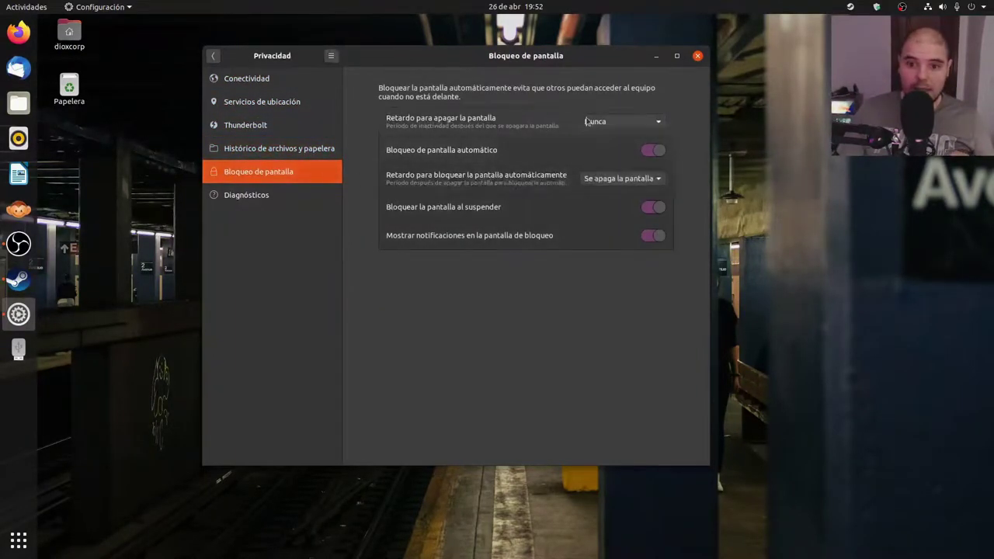
{"action": "left_click", "coordinate": [654, 151]}
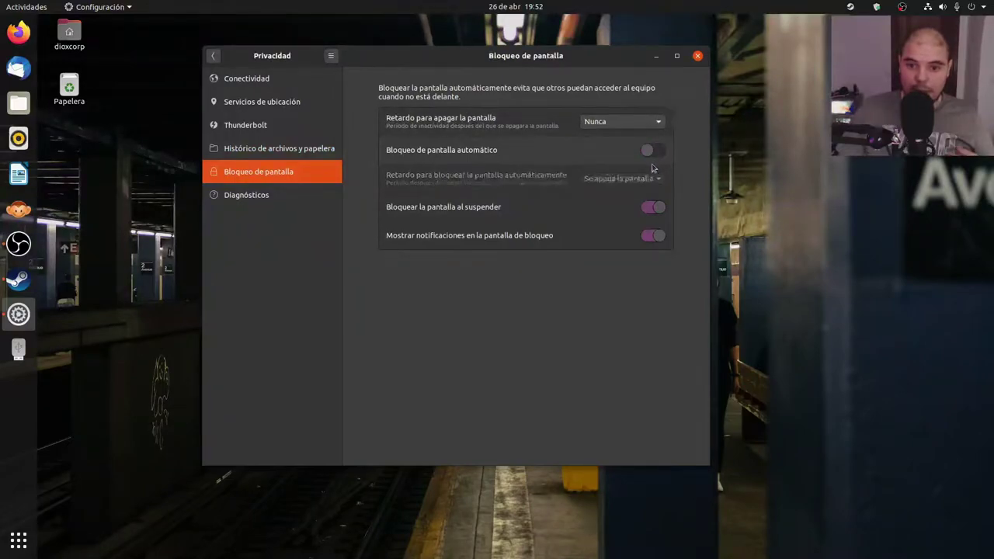
{"action": "left_click", "coordinate": [648, 211]}
{"action": "left_click", "coordinate": [652, 237]}
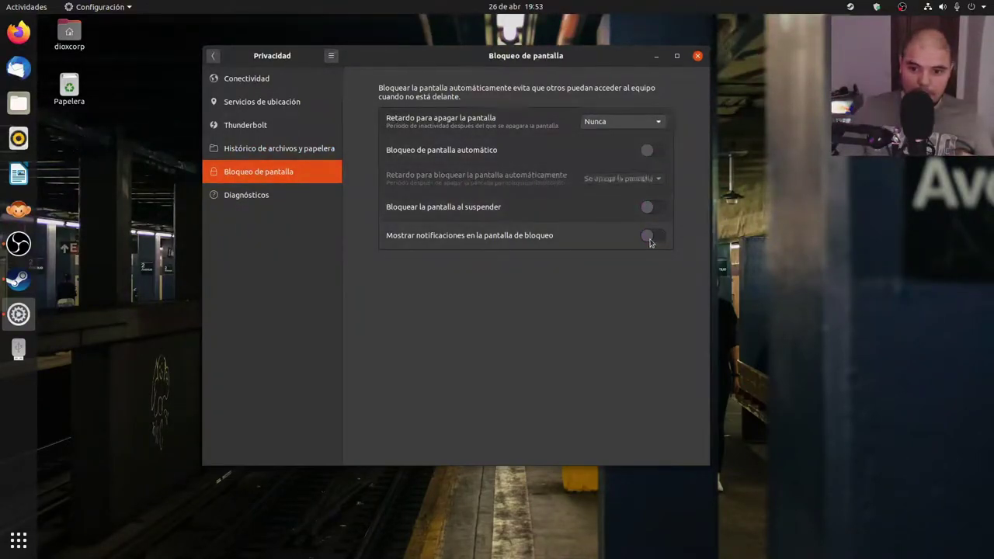
Check the Diagnósticos error reporting options, revisit the file history and trash settings, and leave the privacy section.
{"action": "left_click", "coordinate": [243, 204]}
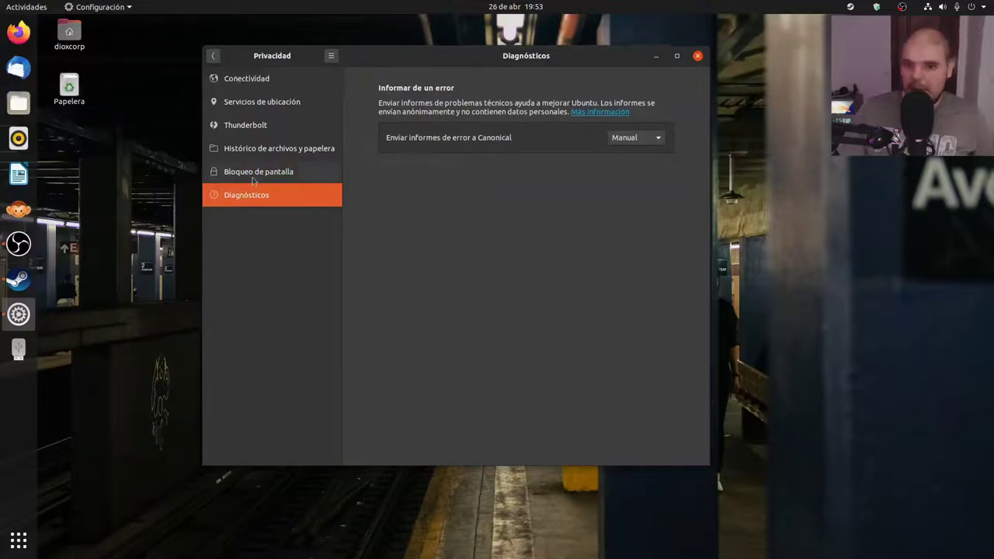
{"action": "left_click", "coordinate": [288, 148]}
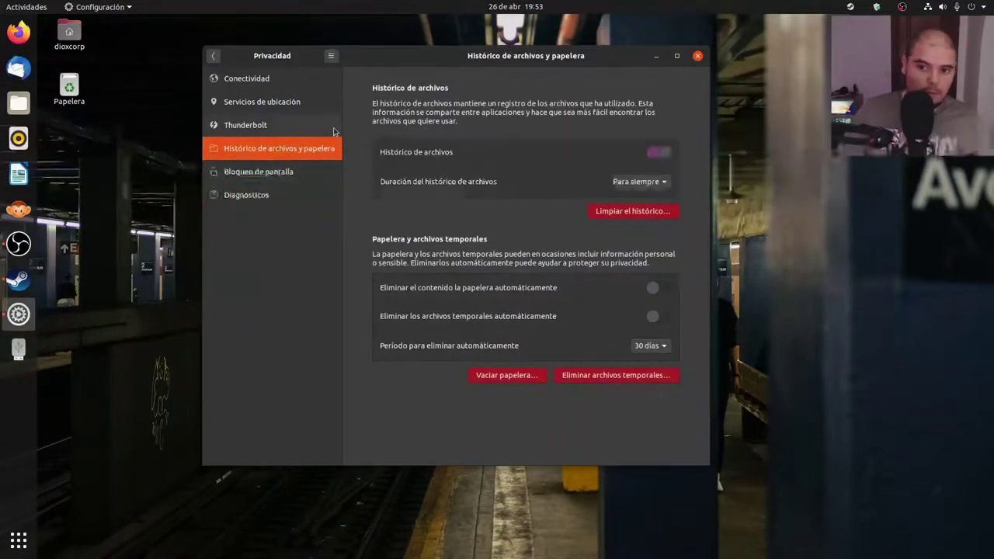
{"action": "left_click", "coordinate": [213, 55]}
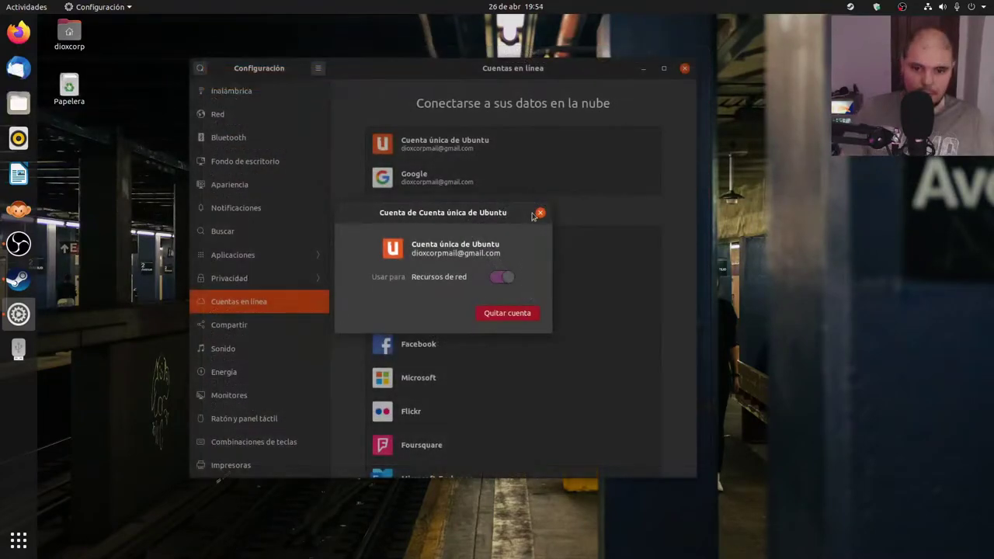
Review the linked Ubuntu and Google accounts, browse the Google account's cloud files in Archivos, and look over the account types that can be added.
{"action": "left_click", "coordinate": [540, 214]}
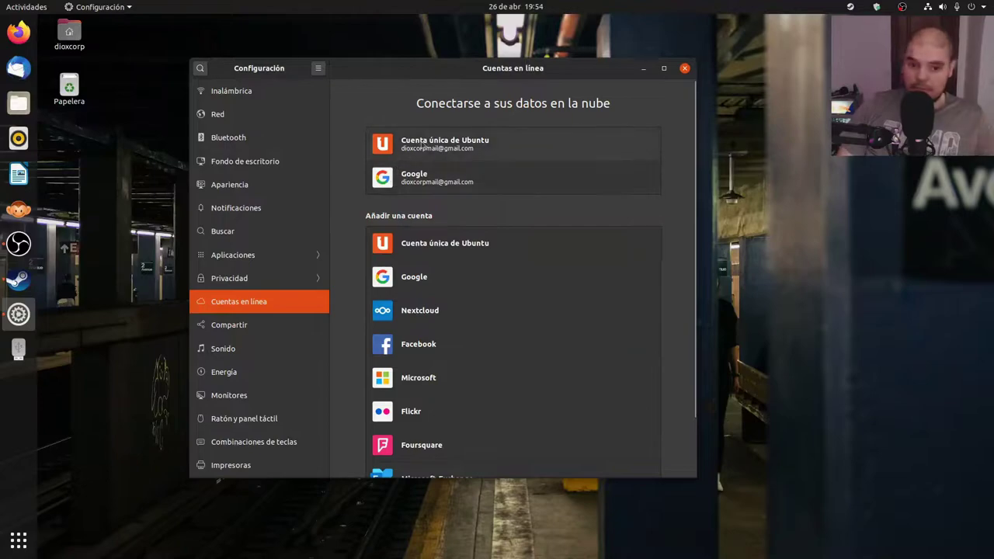
{"action": "left_click", "coordinate": [440, 176]}
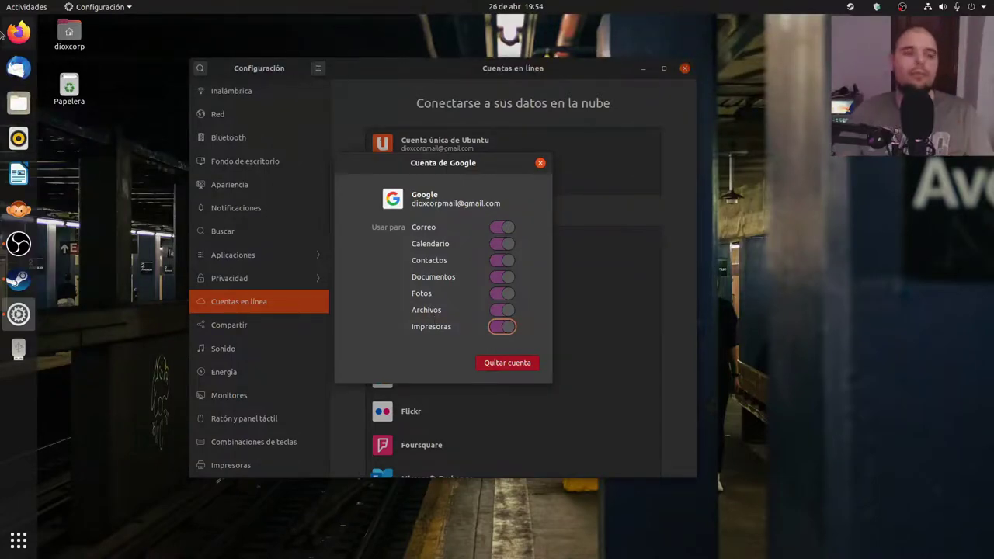
{"action": "left_click", "coordinate": [18, 103]}
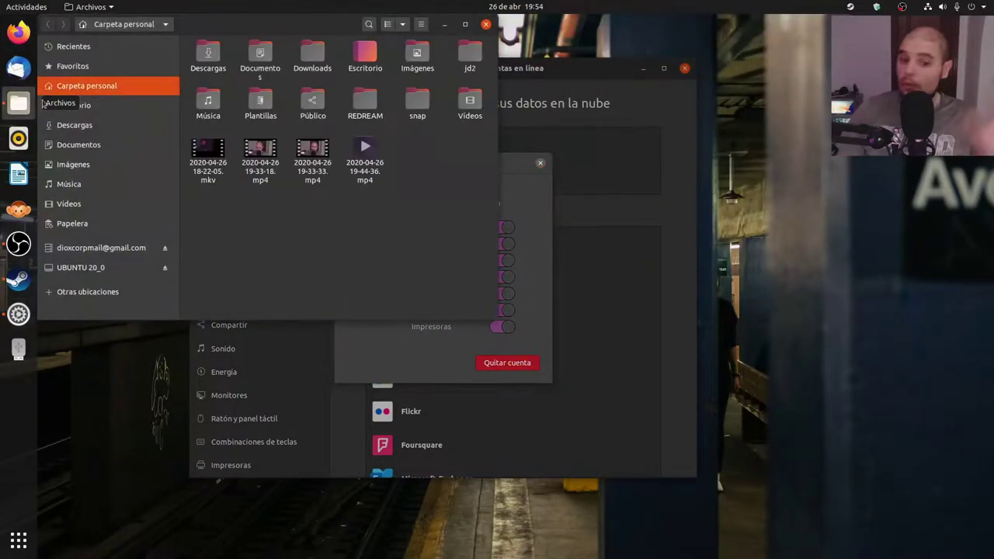
{"action": "left_click", "coordinate": [80, 252]}
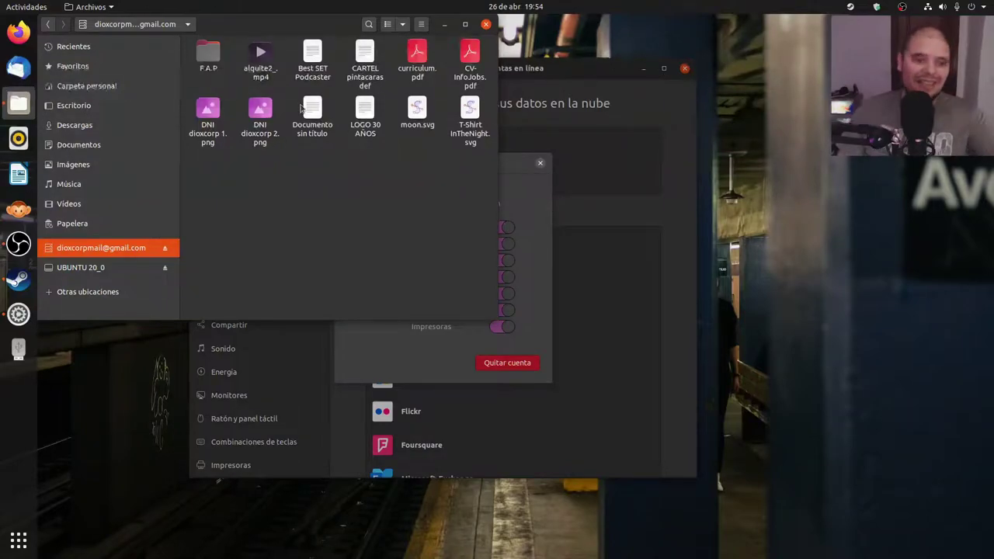
{"action": "left_click", "coordinate": [486, 25]}
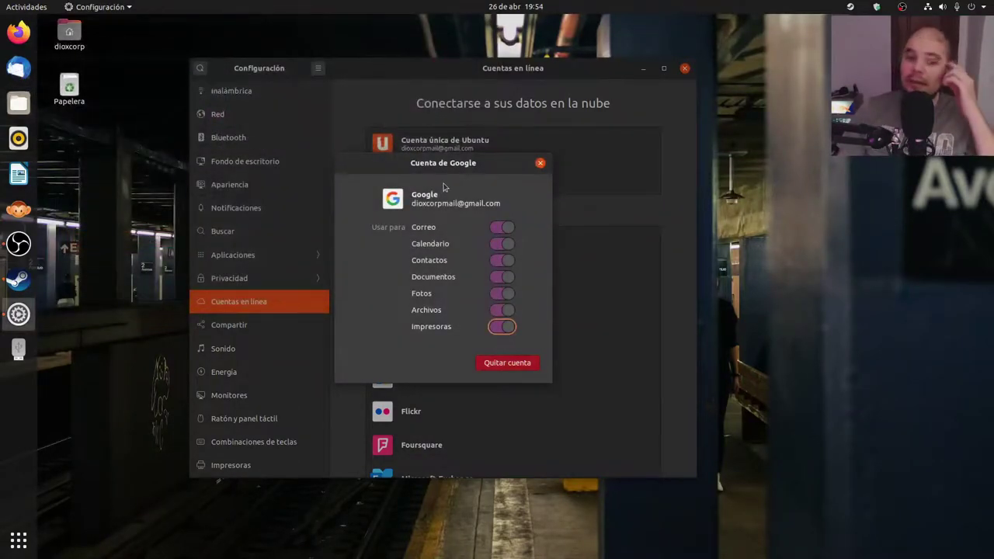
{"action": "left_click", "coordinate": [539, 164]}
{"action": "scroll", "coordinate": [528, 174], "scroll_direction": "down", "scroll_amount": 2}
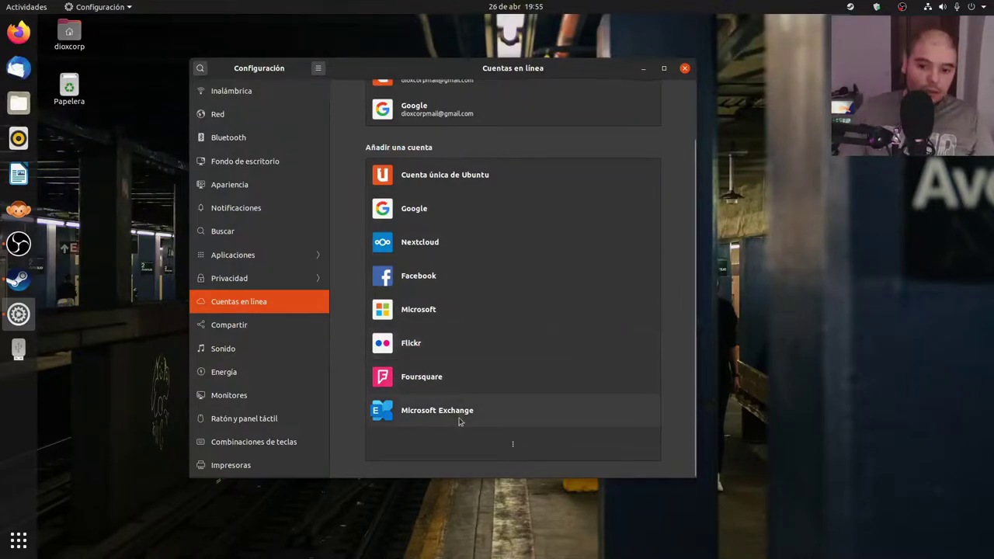
Turn on sharing for the computer and enable screen sharing over Conexión cableada 1.
{"action": "left_click", "coordinate": [241, 325]}
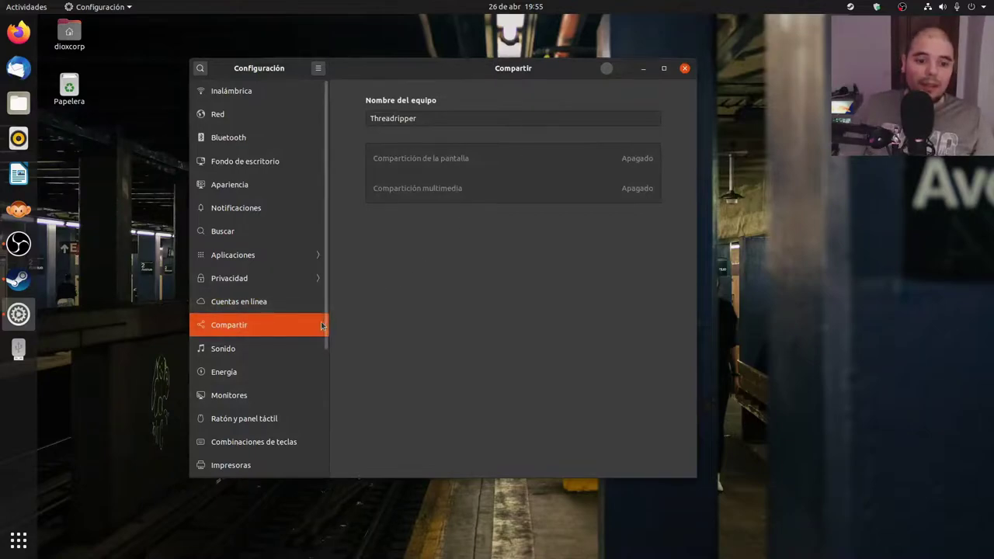
{"action": "left_click", "coordinate": [528, 119]}
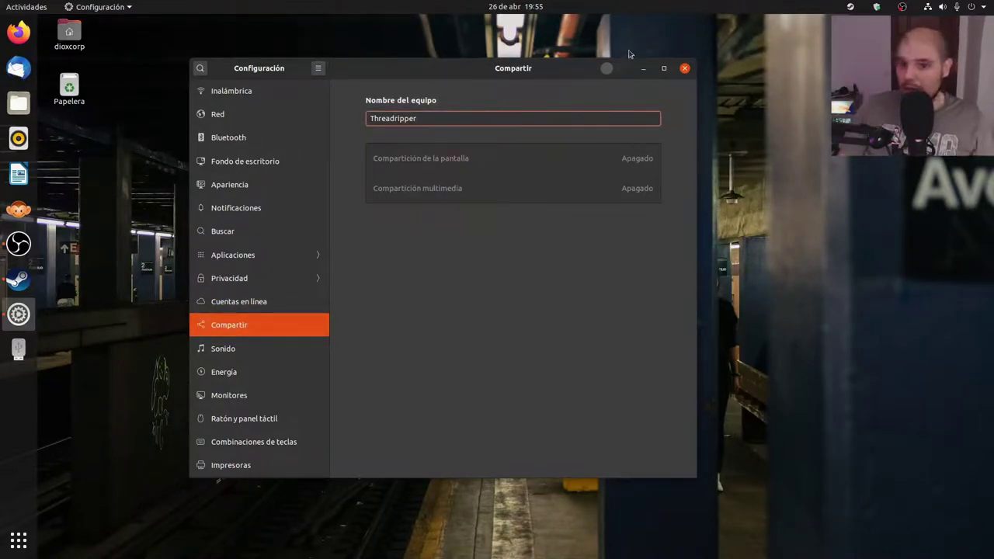
{"action": "left_click", "coordinate": [613, 69]}
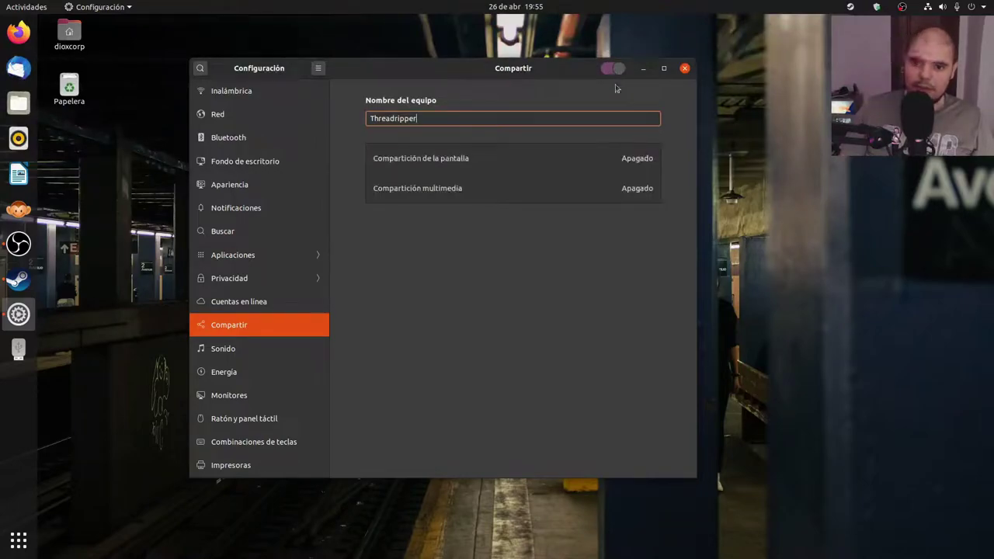
{"action": "left_click", "coordinate": [608, 165]}
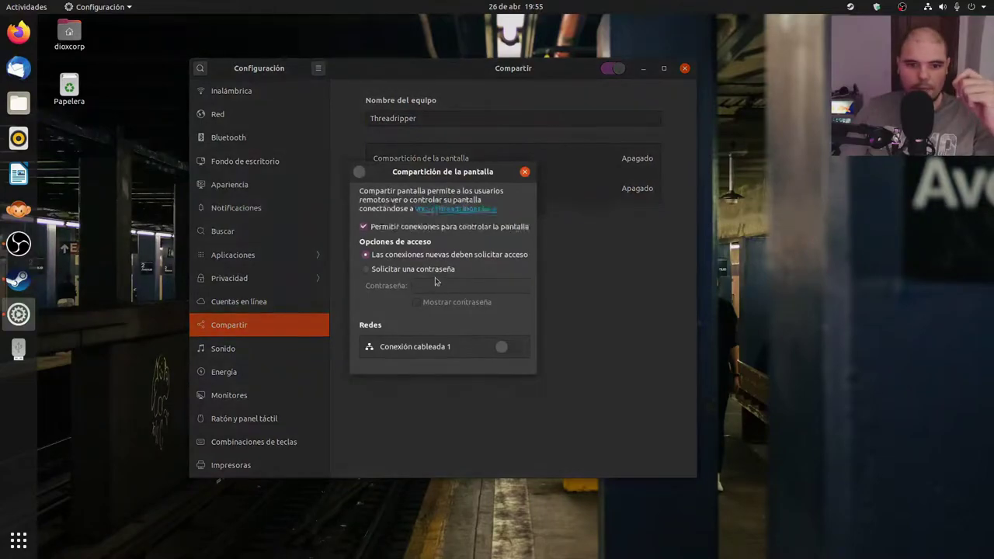
{"action": "left_click", "coordinate": [508, 348]}
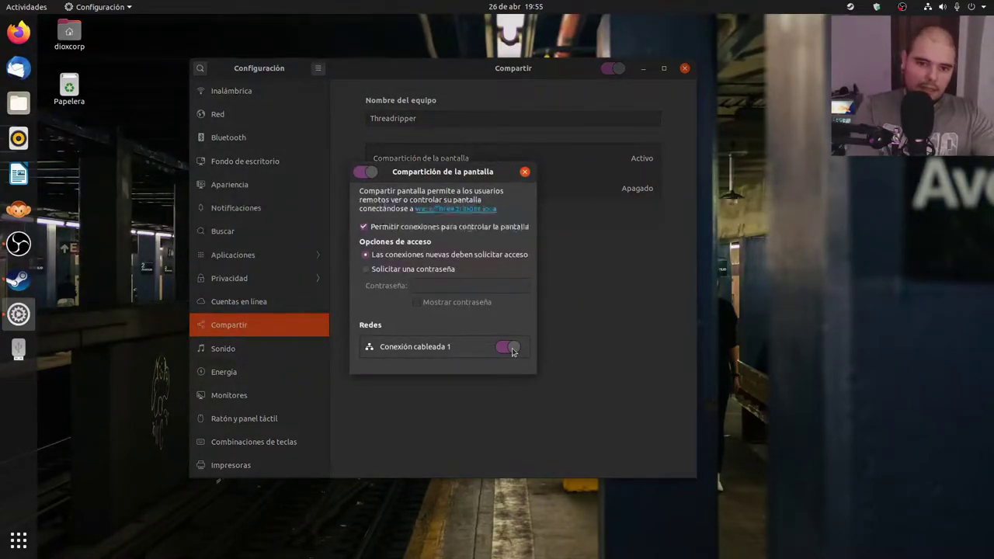
{"action": "left_click", "coordinate": [525, 172]}
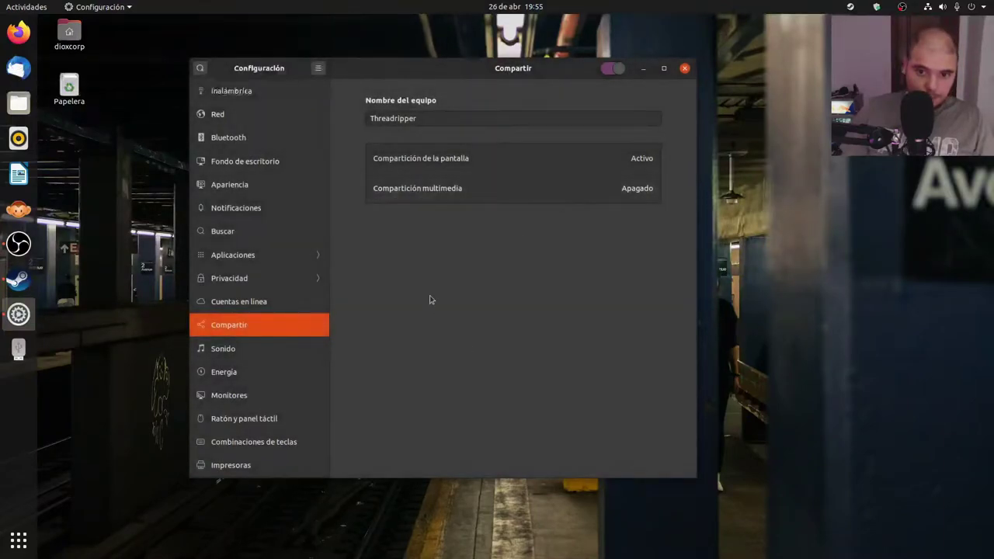
Remove the Imágenes folder from media sharing and enable media sharing over Conexión cableada 1.
{"action": "left_click", "coordinate": [431, 197]}
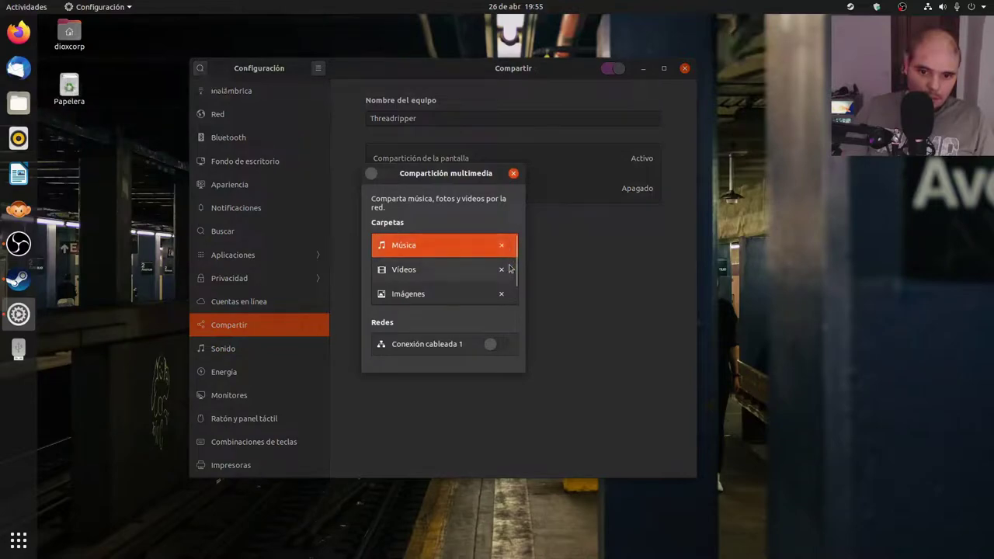
{"action": "left_click", "coordinate": [502, 293]}
{"action": "left_click", "coordinate": [492, 343]}
{"action": "left_click", "coordinate": [513, 175]}
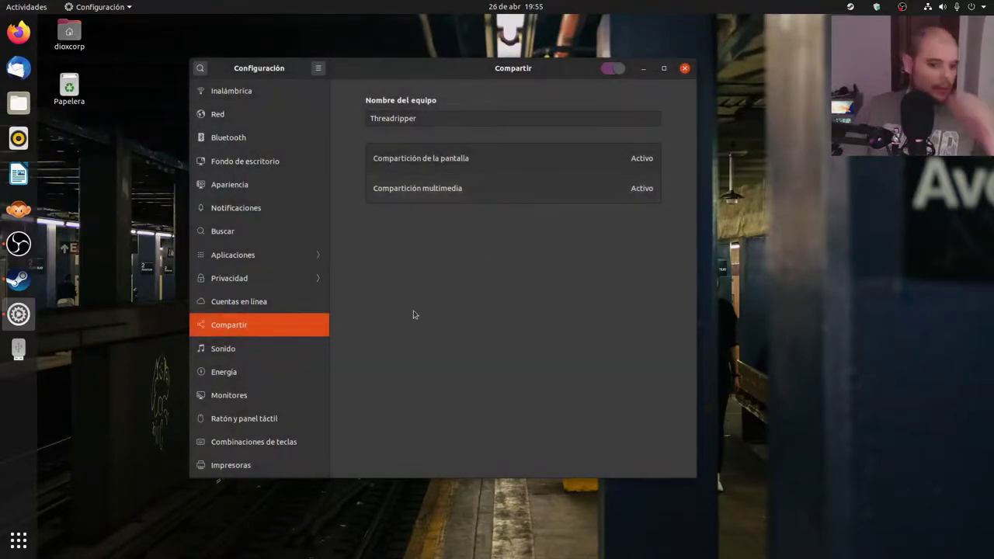
Open the Sonido settings, then switch to Firefox and play a COVID-19 news video from the YouTube home page.
{"action": "left_click", "coordinate": [282, 368]}
{"action": "left_click", "coordinate": [280, 355]}
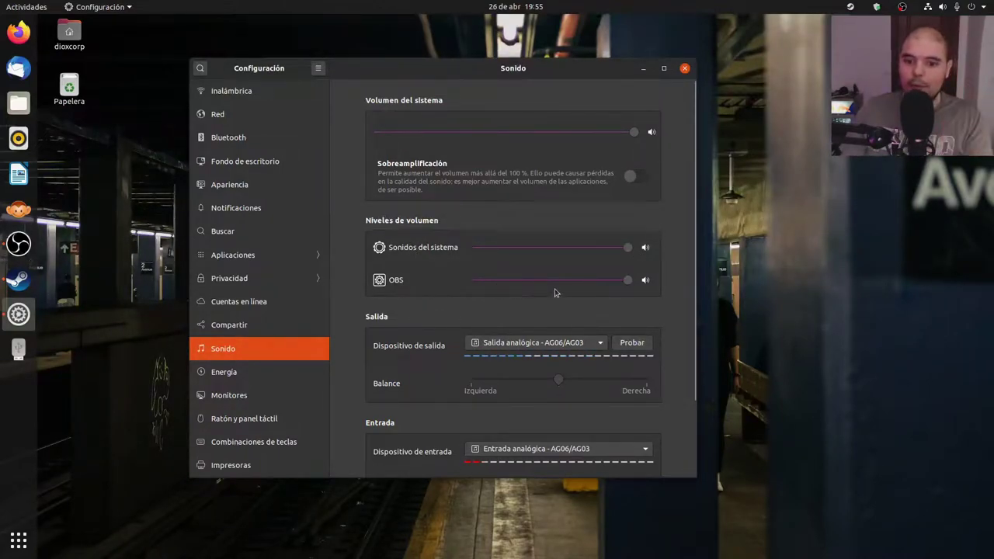
{"action": "left_click", "coordinate": [20, 33]}
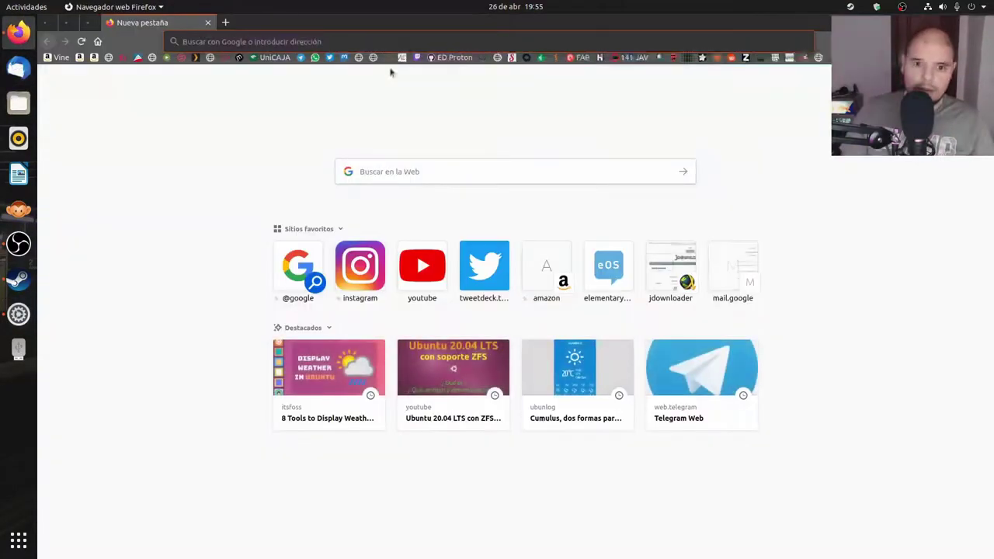
{"action": "key", "text": "alt+Tab"}
{"action": "left_click", "coordinate": [81, 130]}
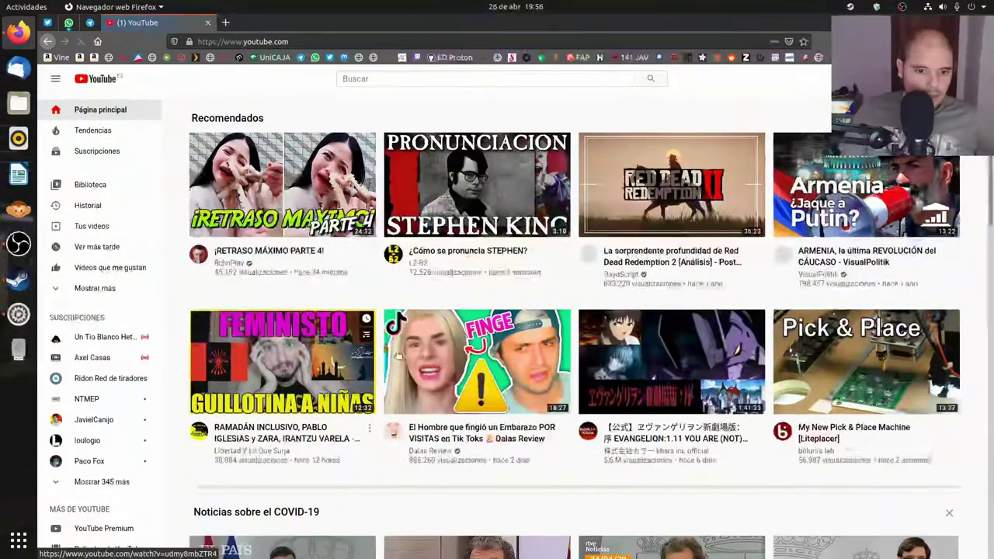
{"action": "scroll", "coordinate": [431, 307], "scroll_direction": "down", "scroll_amount": 4}
{"action": "scroll", "coordinate": [433, 311], "scroll_direction": "down", "scroll_amount": 2}
{"action": "left_click", "coordinate": [487, 214]}
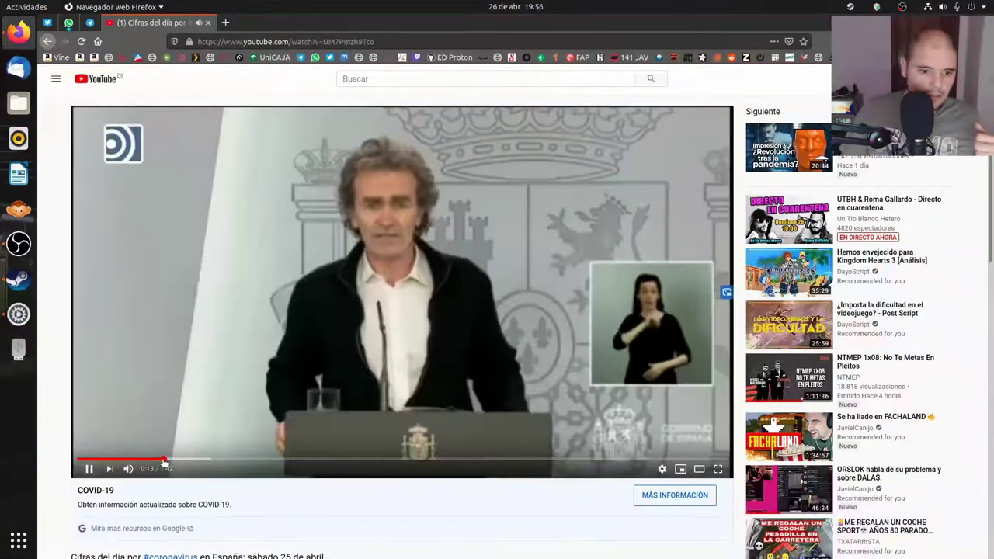
Check Firefox's separate volume level in the Sonido settings, then close the YouTube tab.
{"action": "left_click", "coordinate": [18, 314]}
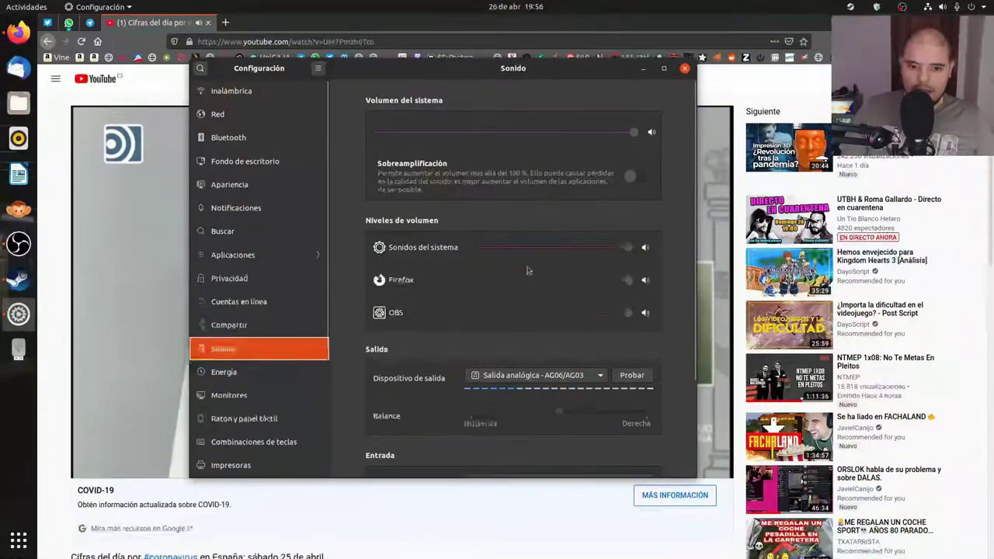
{"action": "mouse_move", "coordinate": [627, 281]}
{"action": "left_mouse_down"}
{"action": "mouse_move", "coordinate": [450, 282]}
{"action": "mouse_move", "coordinate": [613, 284]}
{"action": "mouse_move", "coordinate": [497, 295]}
{"action": "mouse_move", "coordinate": [638, 292]}
{"action": "left_mouse_up"}
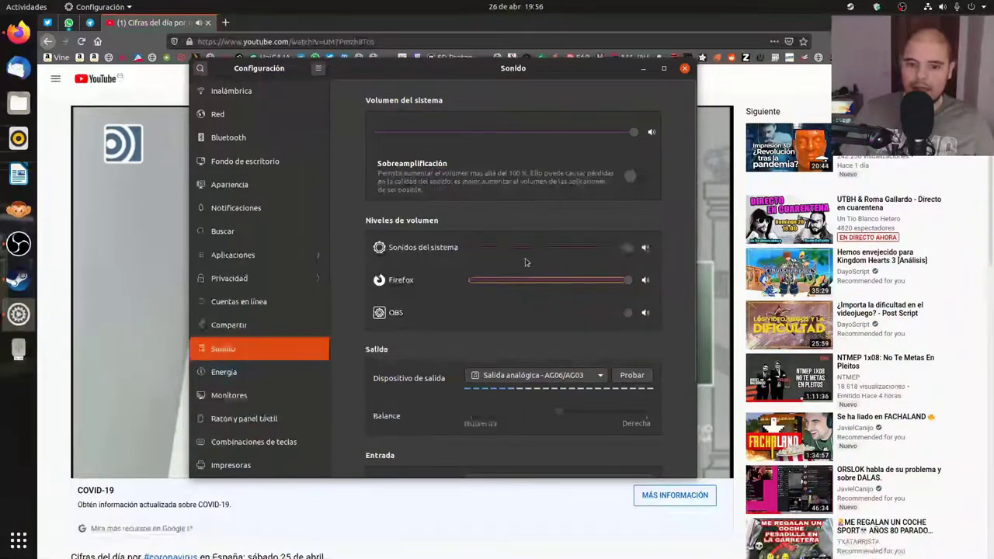
{"action": "left_click", "coordinate": [207, 24]}
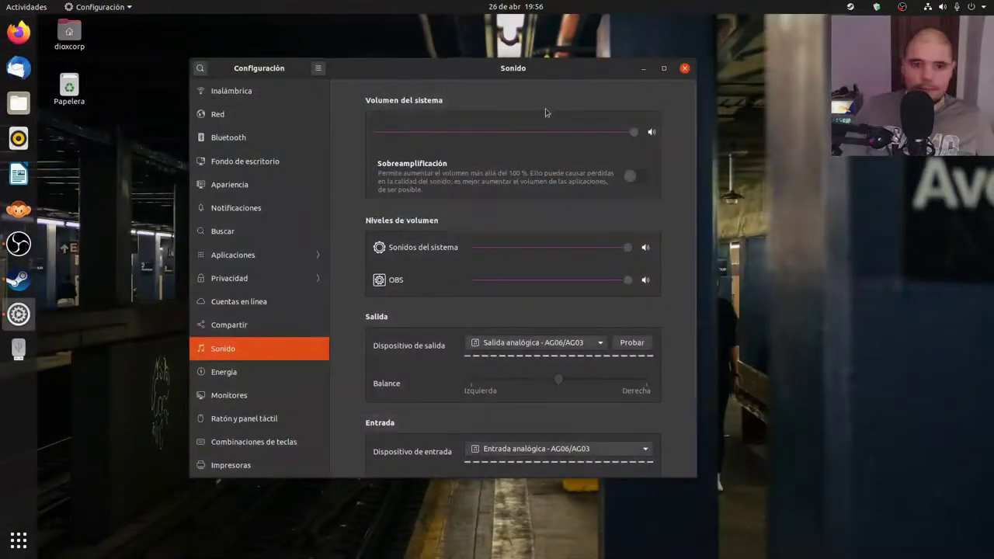
Review the available sound output devices and look over the input and alert sound options.
{"action": "scroll", "coordinate": [465, 288], "scroll_direction": "down", "scroll_amount": 1}
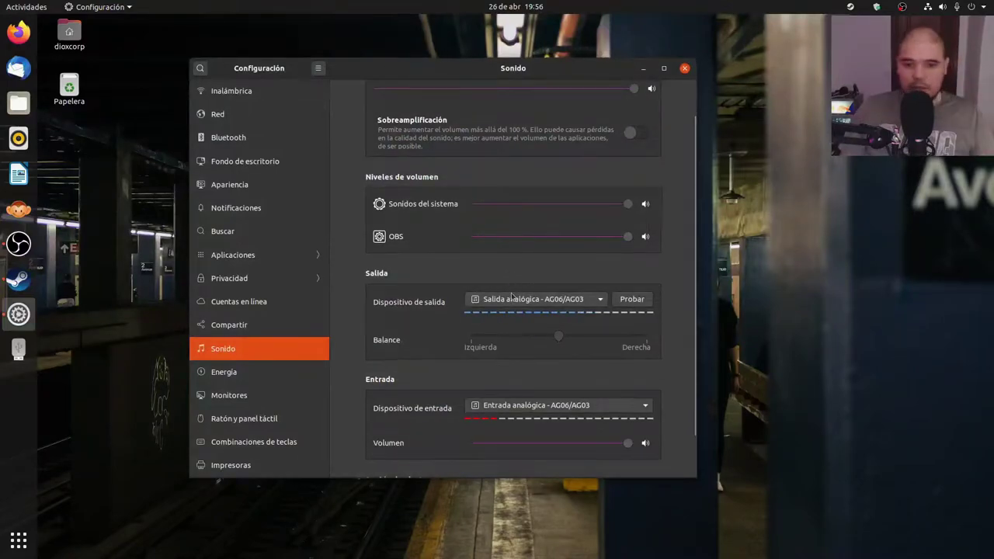
{"action": "left_click", "coordinate": [509, 302]}
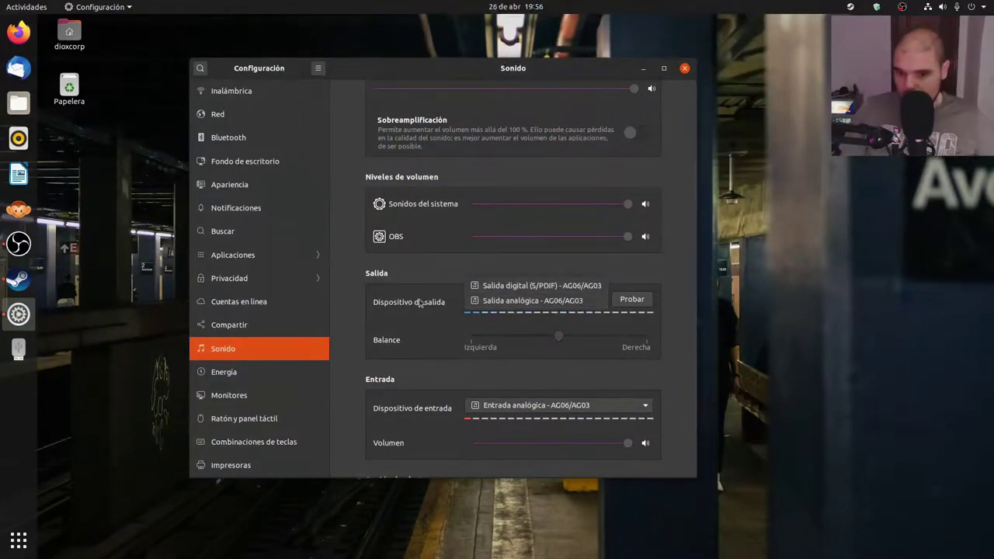
{"action": "left_click", "coordinate": [430, 320]}
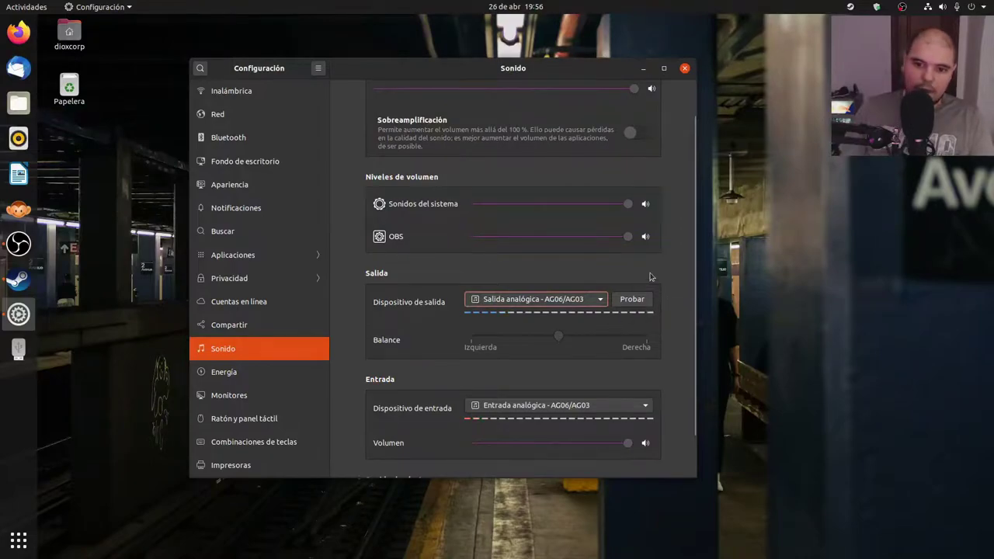
{"action": "scroll", "coordinate": [652, 274], "scroll_direction": "down", "scroll_amount": 1}
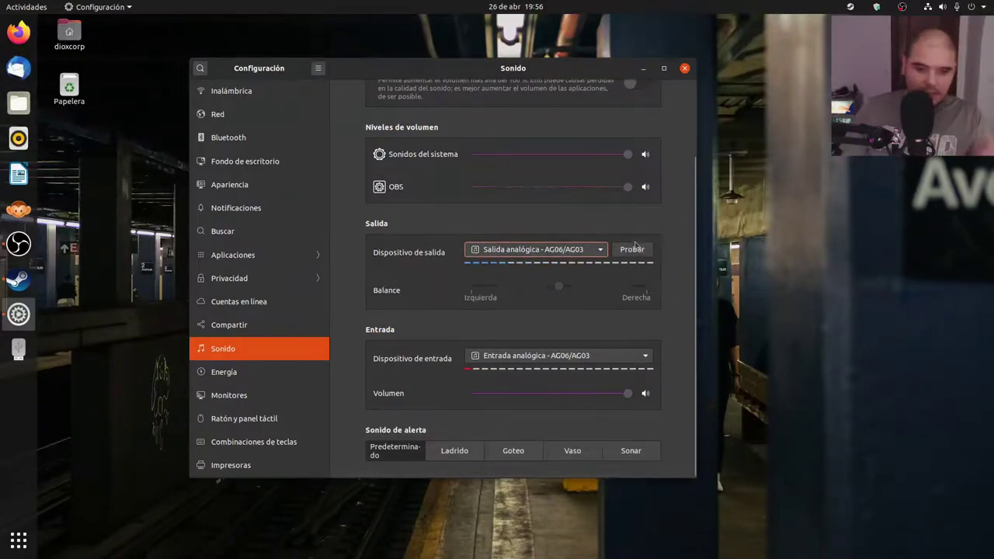
Try the alert sounds Ladrido, Goteo, Vaso and Sonar, and set the alert back to Predeterminado.
{"action": "left_click", "coordinate": [464, 458]}
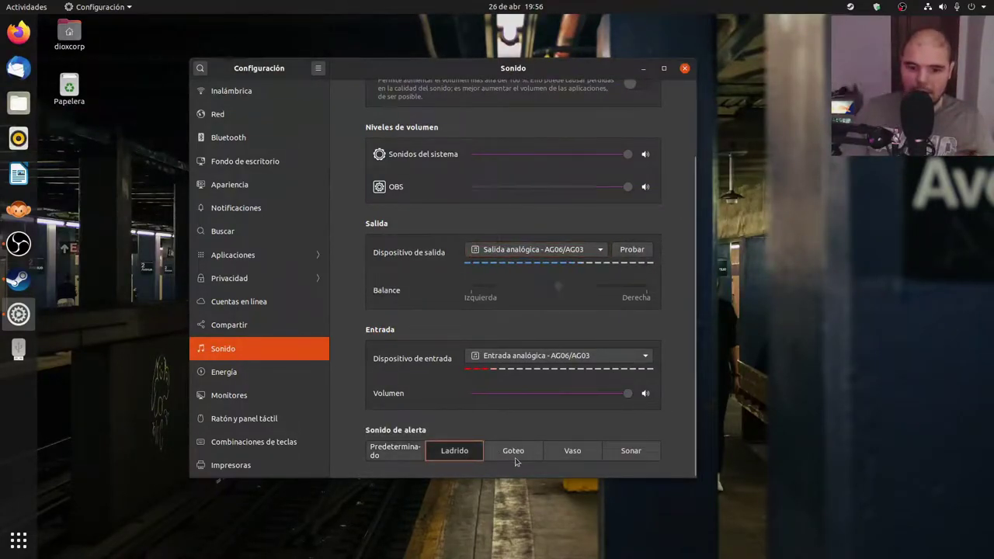
{"action": "left_click", "coordinate": [515, 460]}
{"action": "left_click", "coordinate": [565, 455]}
{"action": "left_click", "coordinate": [617, 449]}
{"action": "left_click", "coordinate": [411, 457]}
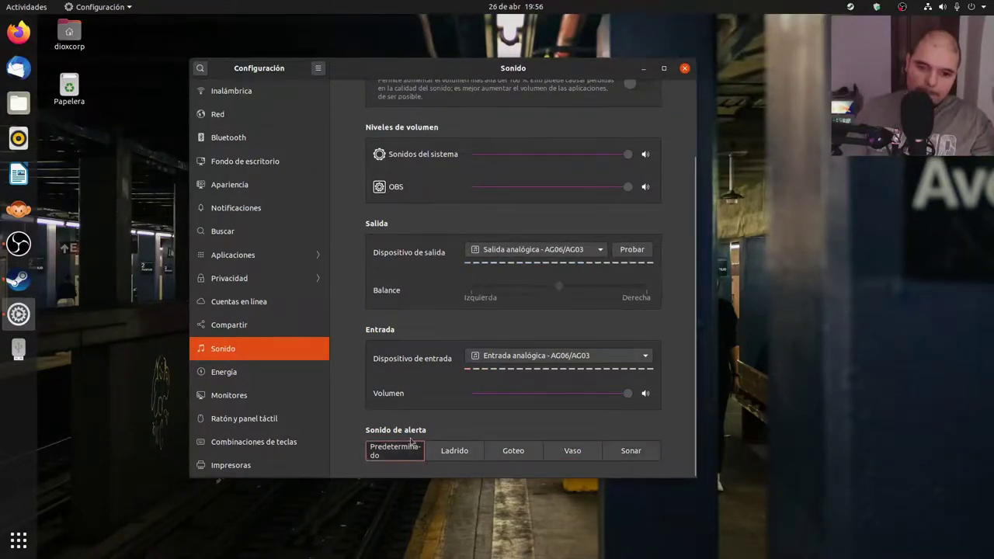
Enable Sobreamplificación and leave the system volume at 100 %.
{"action": "scroll", "coordinate": [447, 138], "scroll_direction": "up", "scroll_amount": 3}
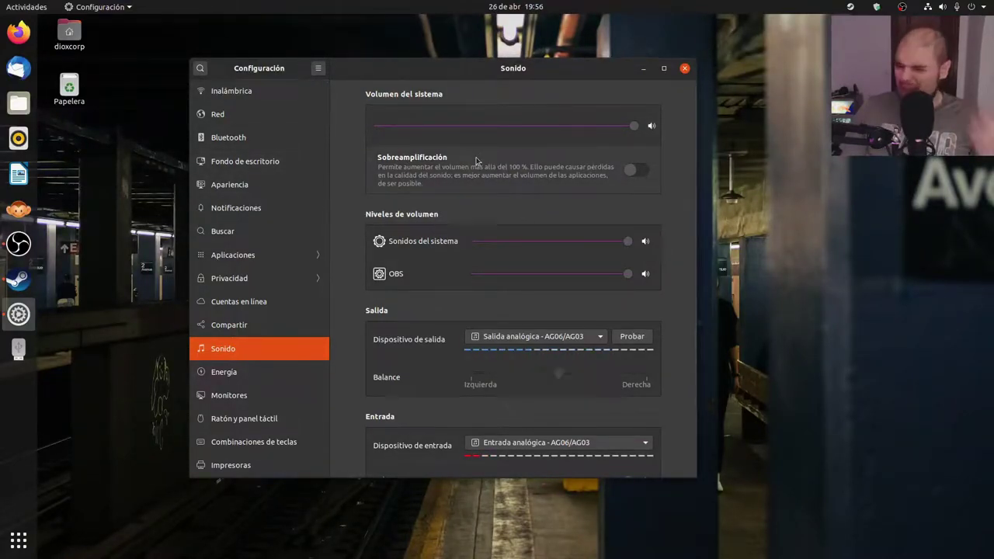
{"action": "left_click", "coordinate": [639, 171]}
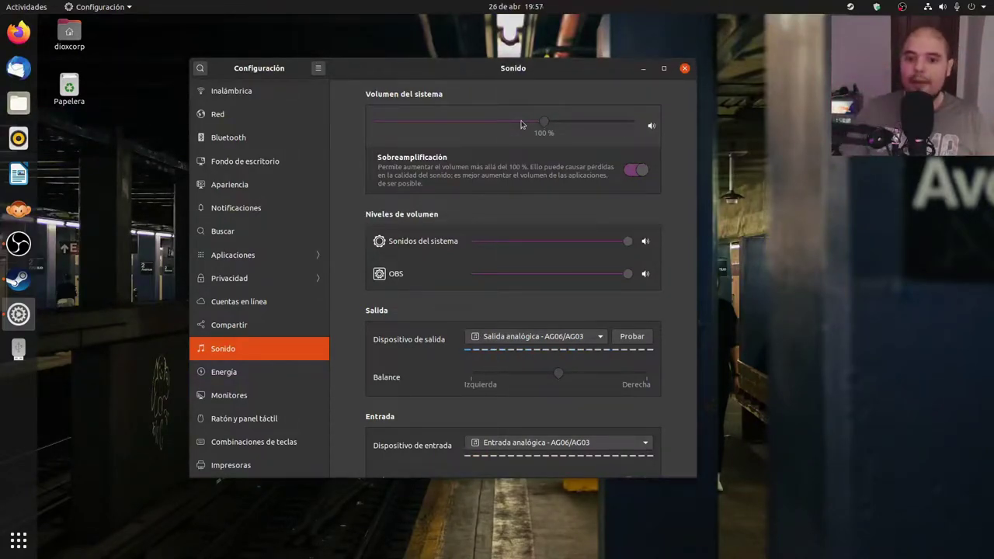
{"action": "mouse_move", "coordinate": [543, 125]}
{"action": "left_mouse_down"}
{"action": "mouse_move", "coordinate": [574, 126]}
{"action": "mouse_move", "coordinate": [544, 129]}
{"action": "left_mouse_up"}
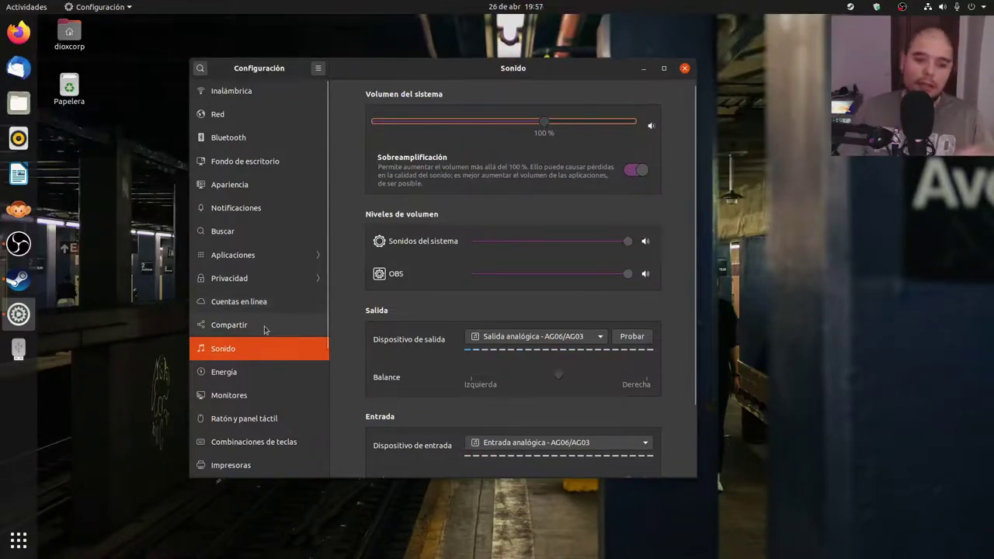
Review the Energía settings and the Monitores settings, including the Luz nocturna options.
{"action": "left_click", "coordinate": [248, 372]}
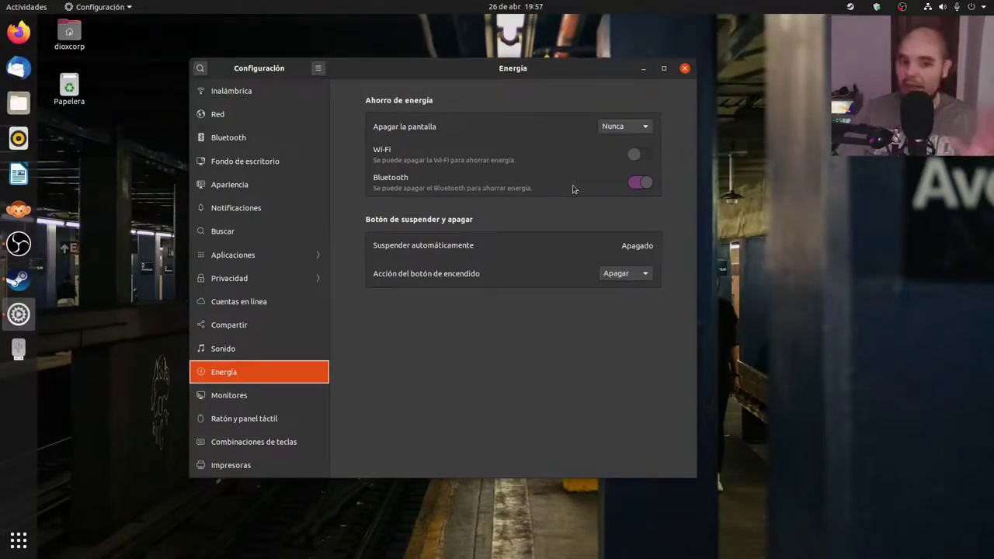
{"action": "left_click", "coordinate": [248, 394]}
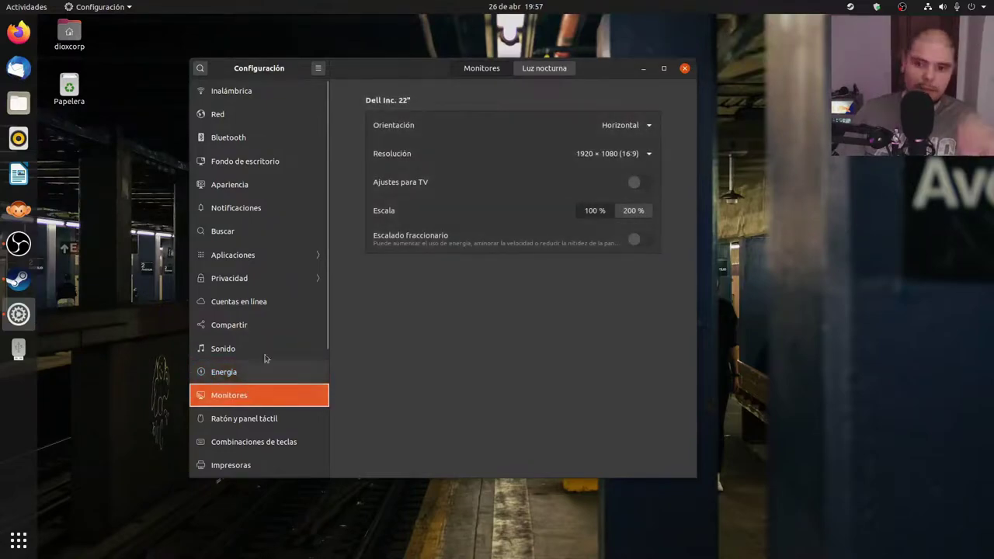
{"action": "left_click", "coordinate": [541, 70]}
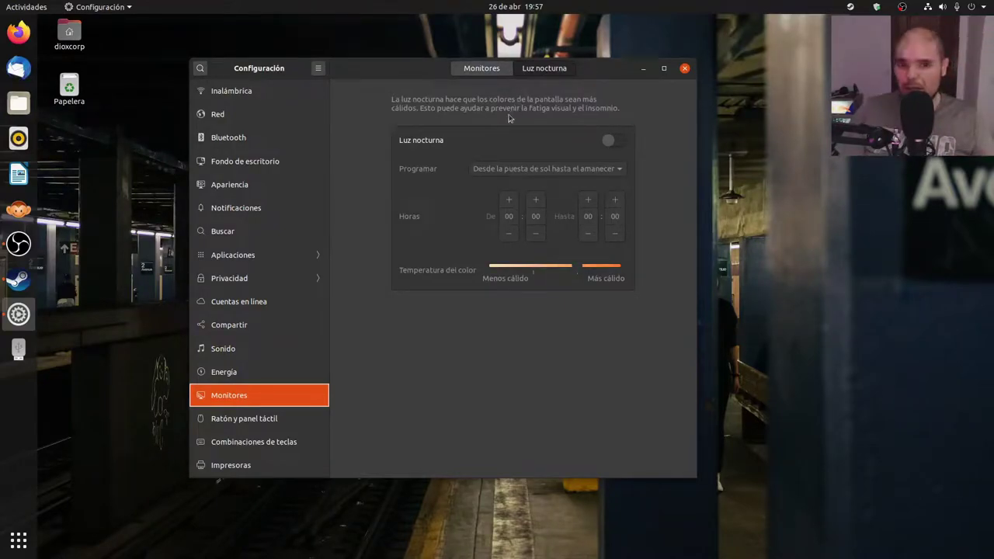
{"action": "left_click", "coordinate": [460, 72]}
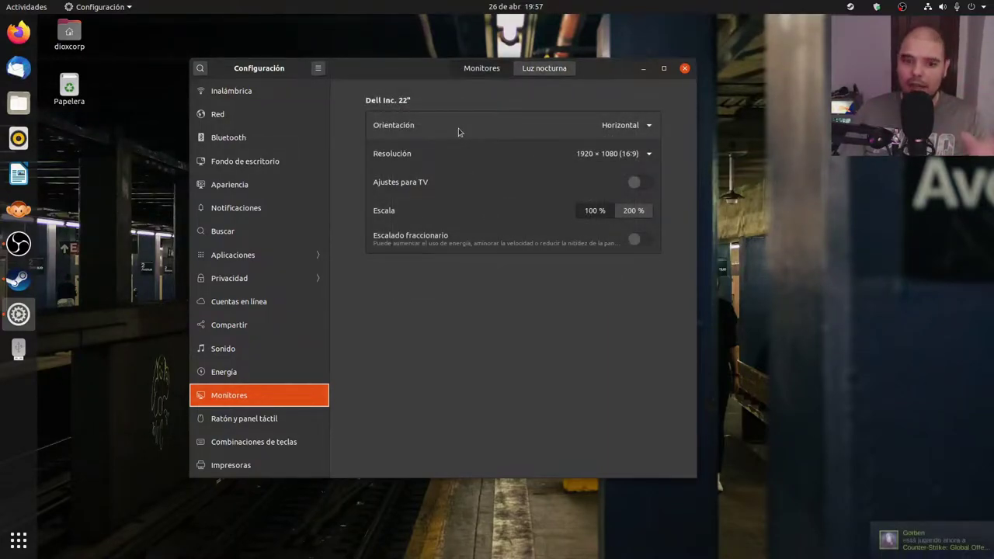
Switch Escalado fraccionario on to examine the intermediate scale choices, and switch it off again.
{"action": "left_click", "coordinate": [635, 241]}
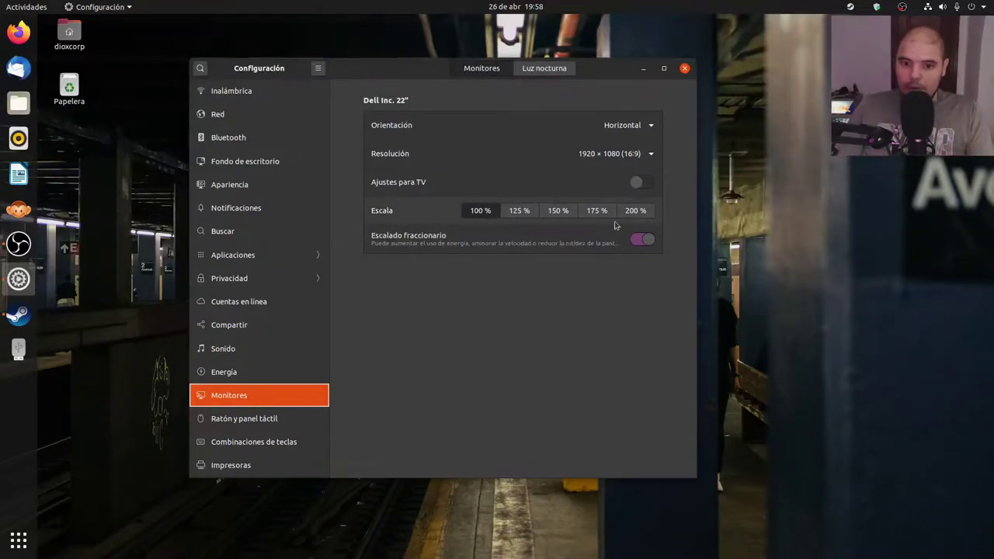
{"action": "left_click", "coordinate": [640, 239]}
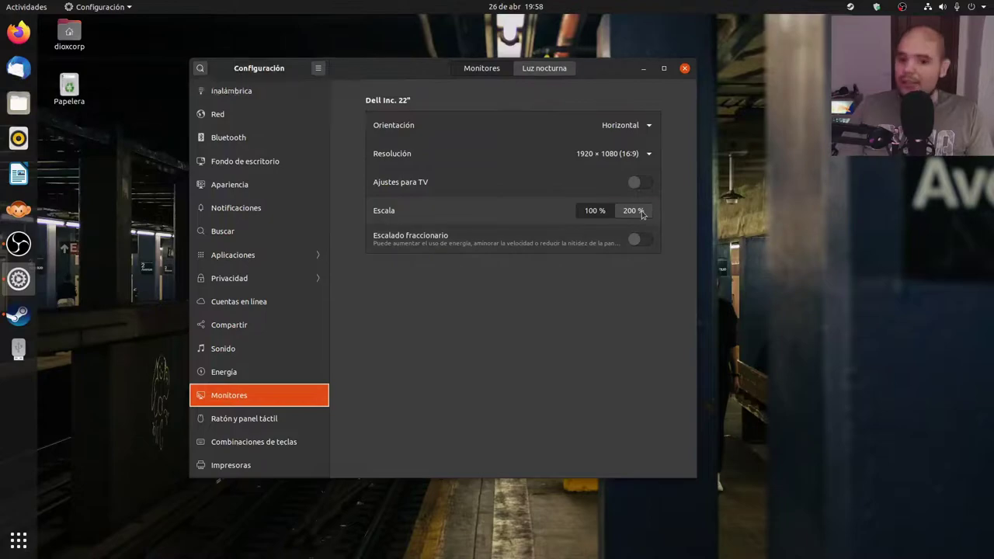
Apply a display scale of 200 %, keep the changes, and move the settings window so the scale options are in view.
{"action": "left_click", "coordinate": [642, 213]}
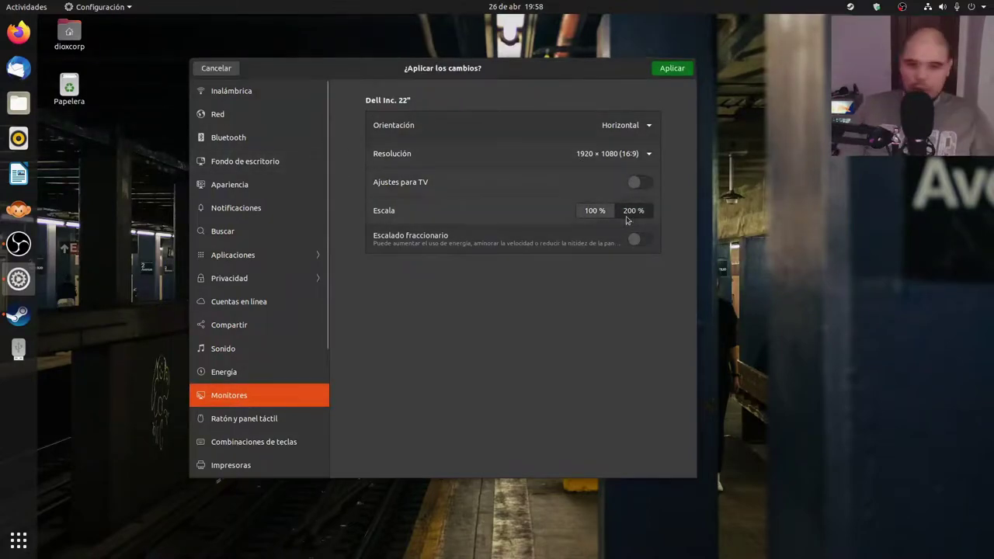
{"action": "left_click", "coordinate": [672, 69]}
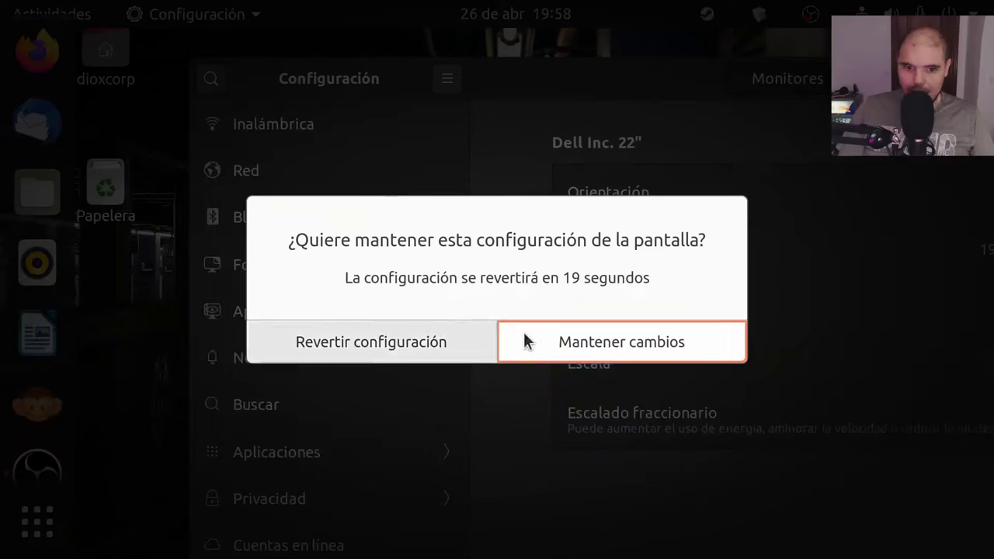
{"action": "left_click", "coordinate": [563, 349]}
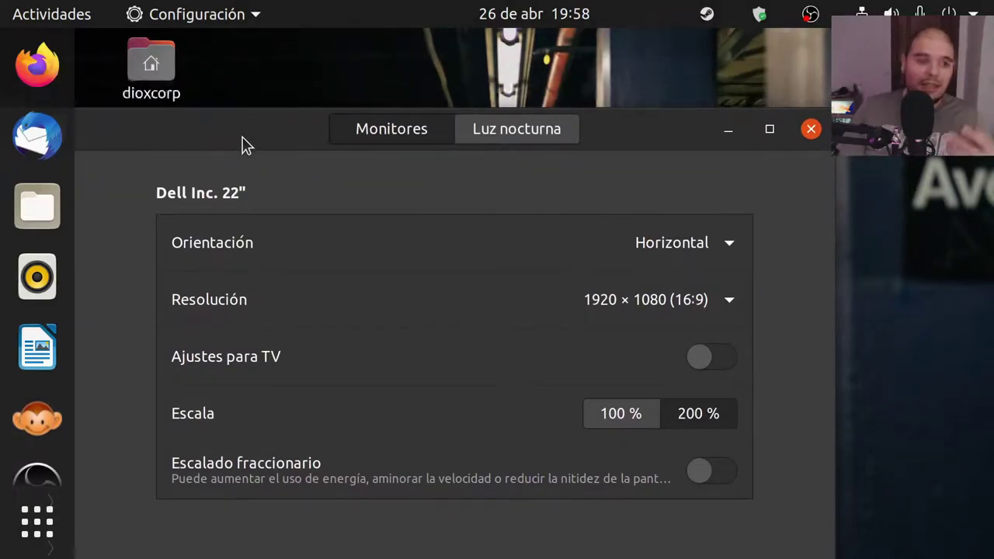
{"action": "left_click_drag", "start_coordinate": [230, 116], "coordinate": [325, 73]}
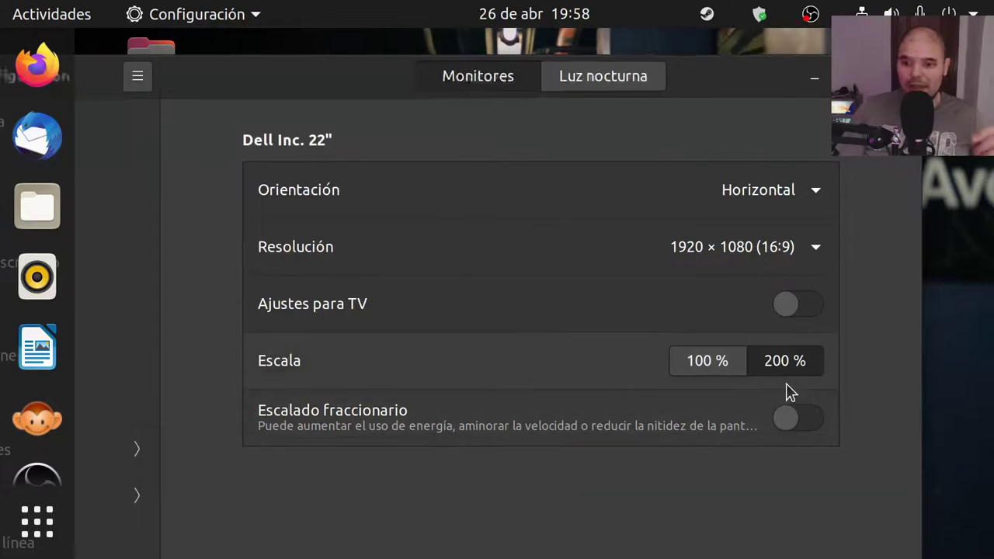
Set the display scale back to 100 %.
{"action": "left_click", "coordinate": [750, 369]}
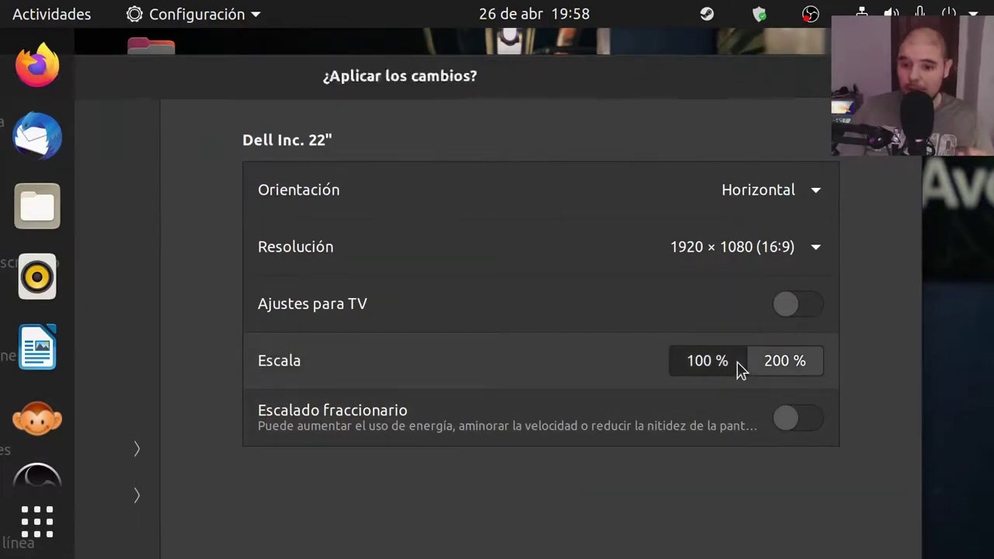
{"action": "left_click", "coordinate": [796, 417]}
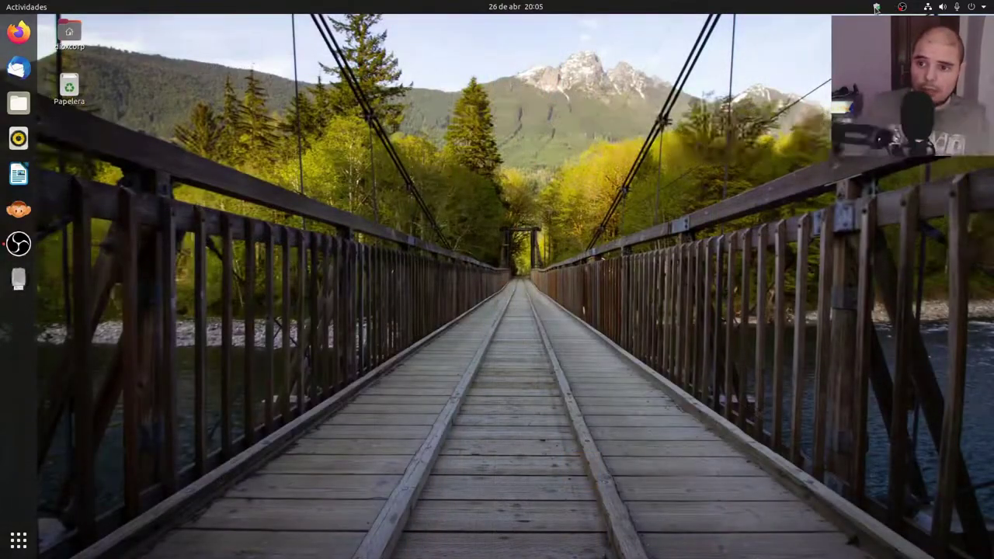
Open the Livepatch settings in Software y actualizaciones from its status indicator, review them, and close the window.
{"action": "left_click", "coordinate": [875, 7]}
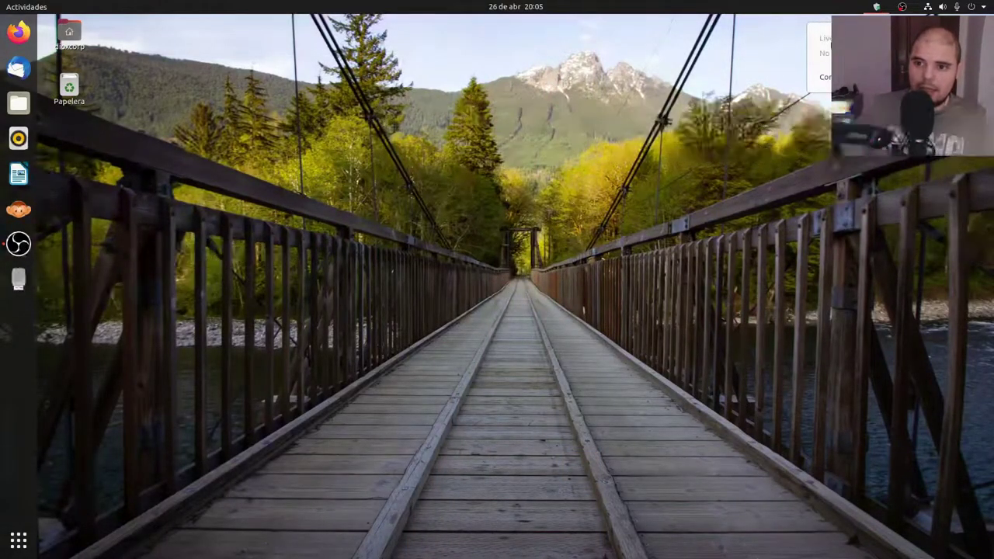
{"action": "left_click", "coordinate": [825, 77]}
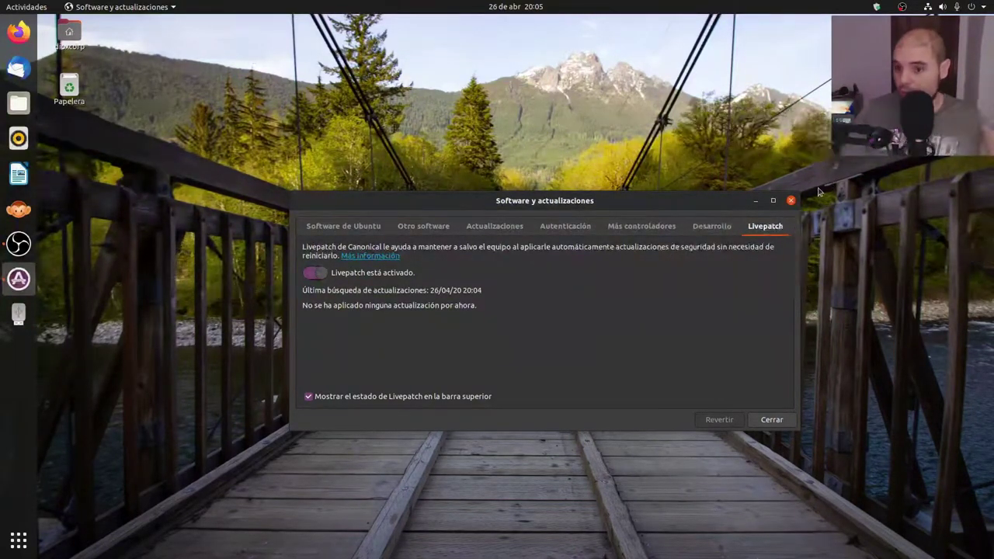
{"action": "left_click", "coordinate": [790, 201]}
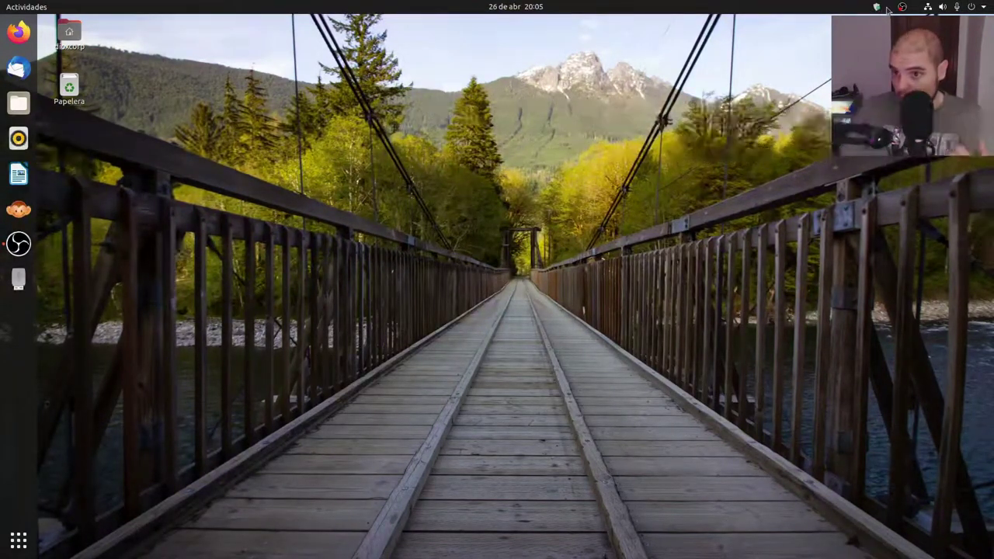
Reopen the system settings at Ratón y panel táctil and try a primary-button double click in the mouse configuration test.
{"action": "left_click", "coordinate": [984, 6]}
{"action": "left_click", "coordinate": [892, 129]}
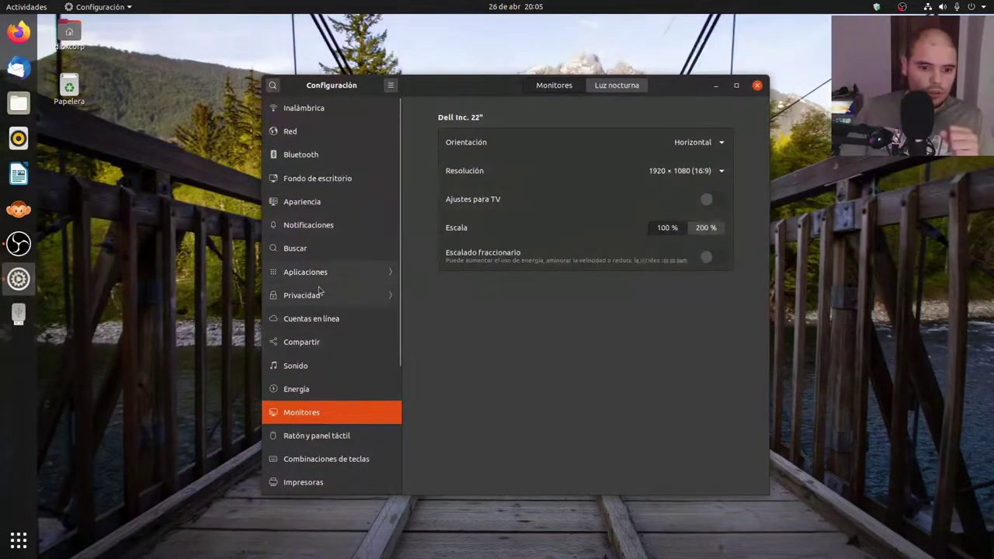
{"action": "scroll", "coordinate": [311, 279], "scroll_direction": "down", "scroll_amount": 5}
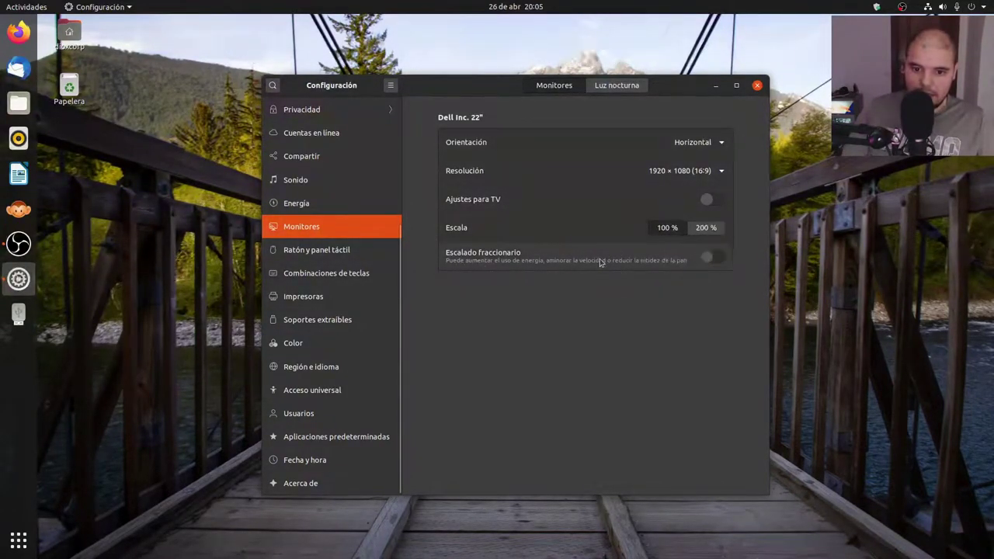
{"action": "left_click", "coordinate": [342, 250]}
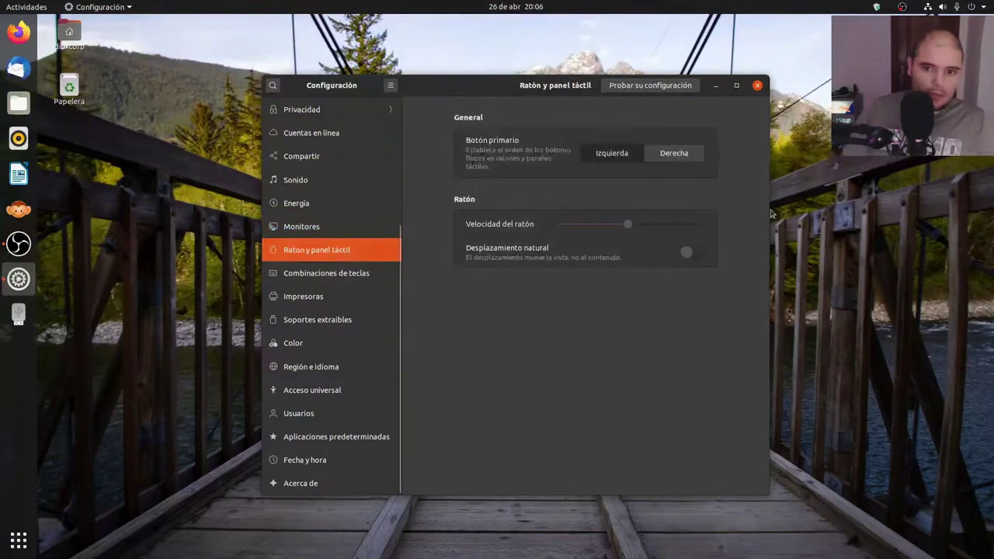
{"action": "left_click", "coordinate": [648, 90]}
{"action": "double_click", "coordinate": [615, 150]}
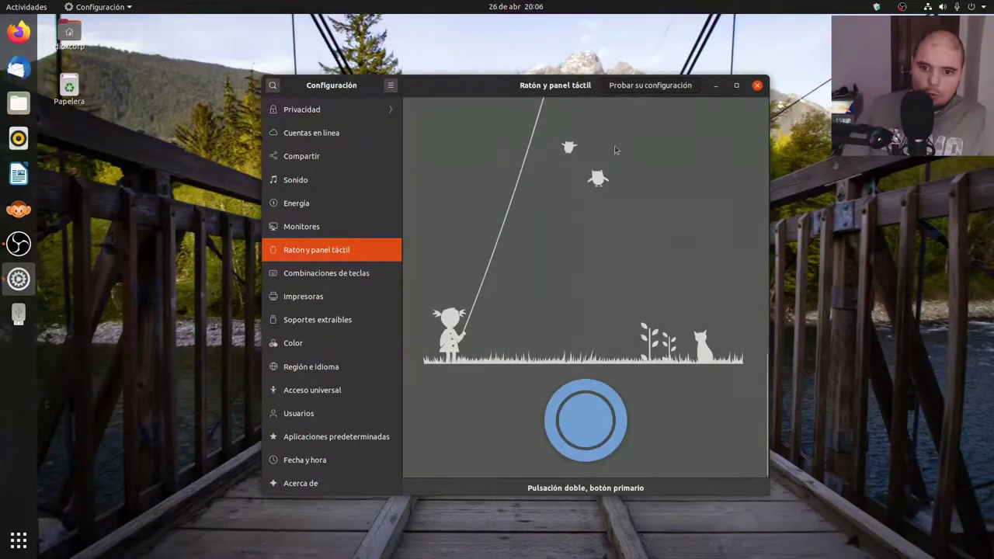
{"action": "left_click", "coordinate": [607, 90]}
Look through the whole Combinaciones de teclas list and review the Impresoras settings.
{"action": "left_click", "coordinate": [351, 276]}
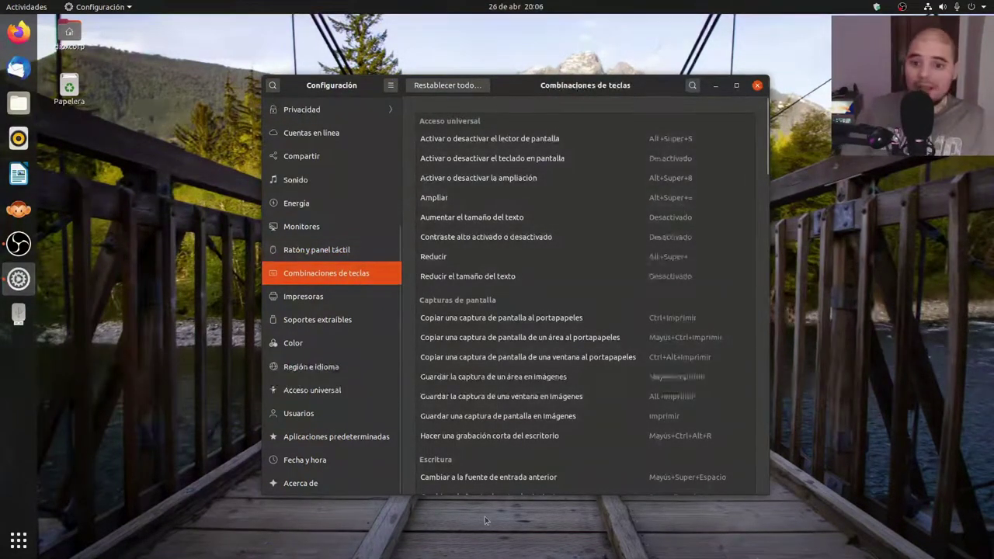
{"action": "scroll", "coordinate": [574, 287], "scroll_direction": "down", "scroll_amount": 20}
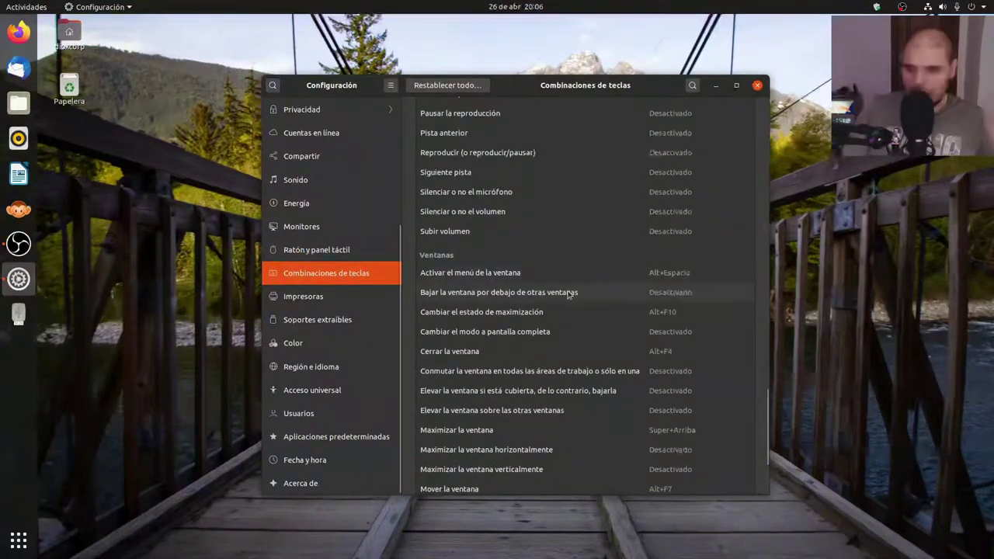
{"action": "scroll", "coordinate": [568, 293], "scroll_direction": "down", "scroll_amount": 3}
{"action": "left_click", "coordinate": [302, 296]}
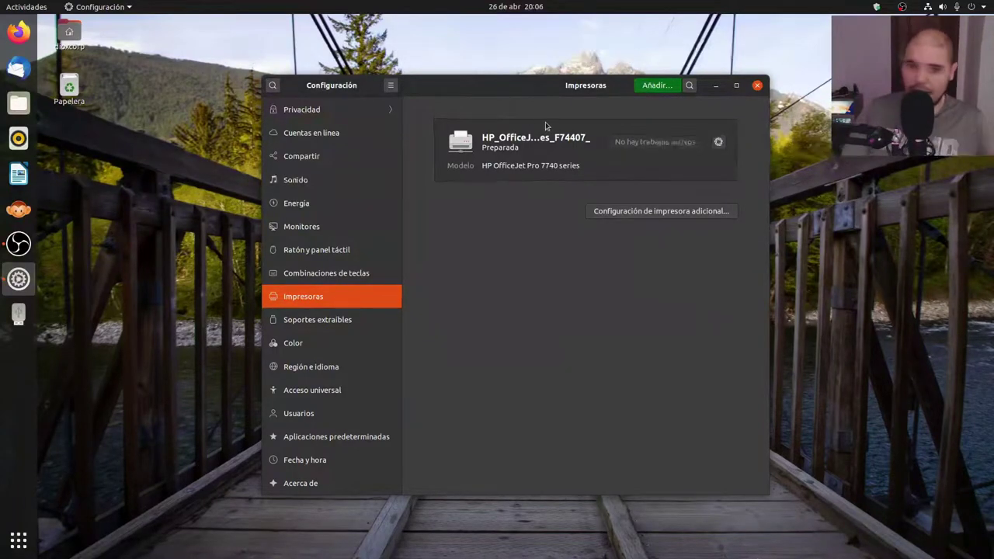
{"action": "left_click", "coordinate": [342, 343]}
In the Soportes extraíbles settings, set Rhythmbox as the application for CD de sonido.
{"action": "left_click", "coordinate": [342, 319]}
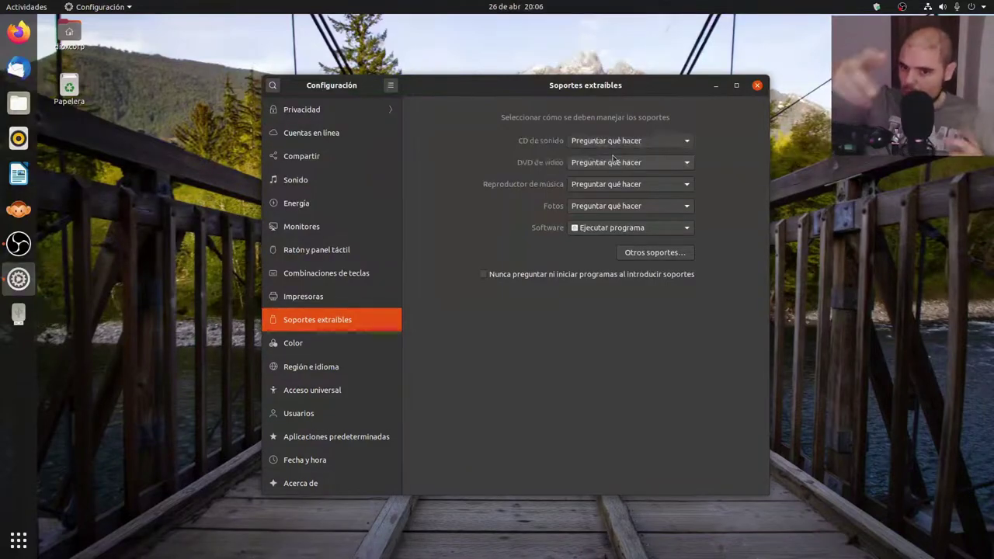
{"action": "left_click", "coordinate": [607, 144]}
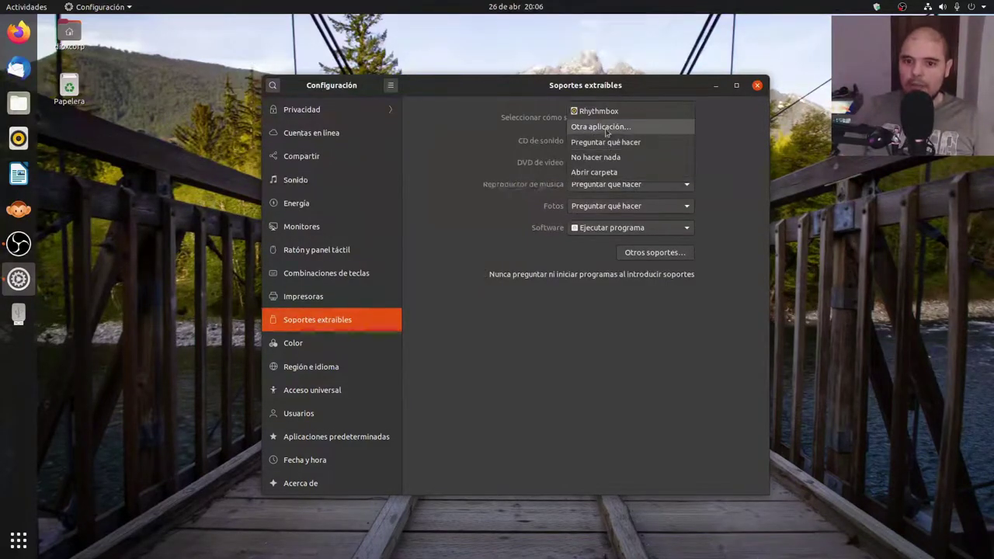
{"action": "left_click", "coordinate": [589, 124]}
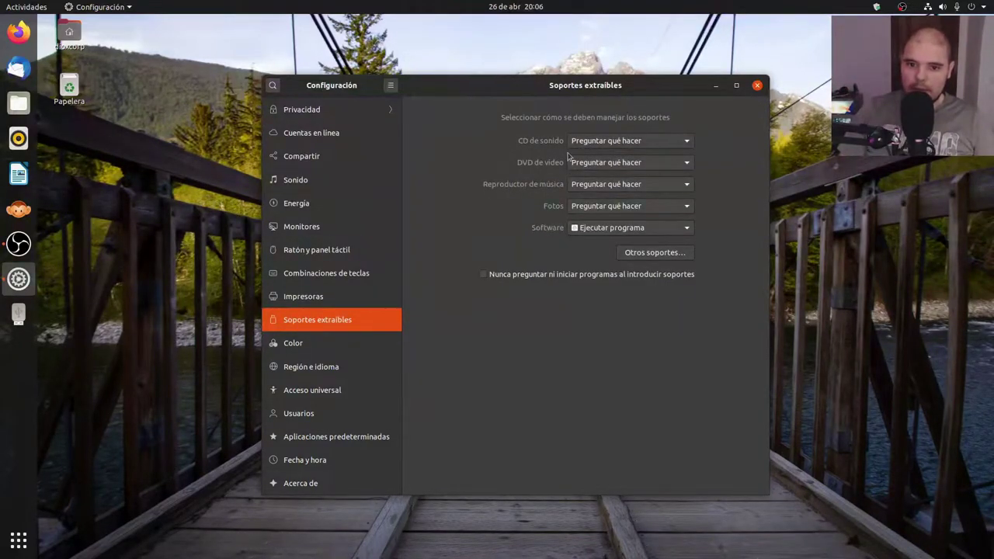
{"action": "left_click", "coordinate": [633, 142]}
{"action": "left_click", "coordinate": [617, 110]}
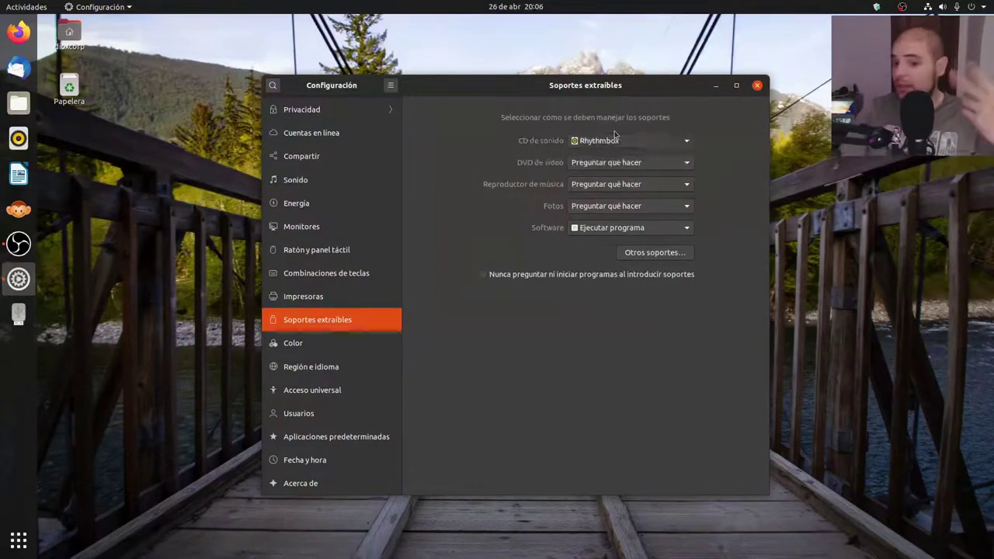
Set DVD de vídeo to Vídeos and Reproductor de música to Rhythmbox, and view the Fotos choices without changing them.
{"action": "left_click", "coordinate": [624, 165]}
{"action": "left_click", "coordinate": [626, 134]}
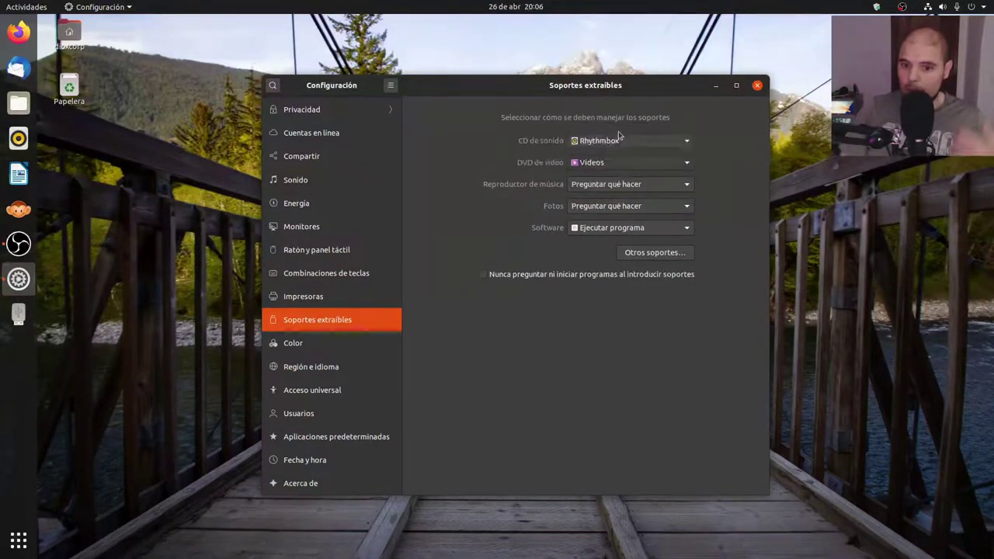
{"action": "left_click", "coordinate": [613, 184]}
{"action": "left_click", "coordinate": [613, 155]}
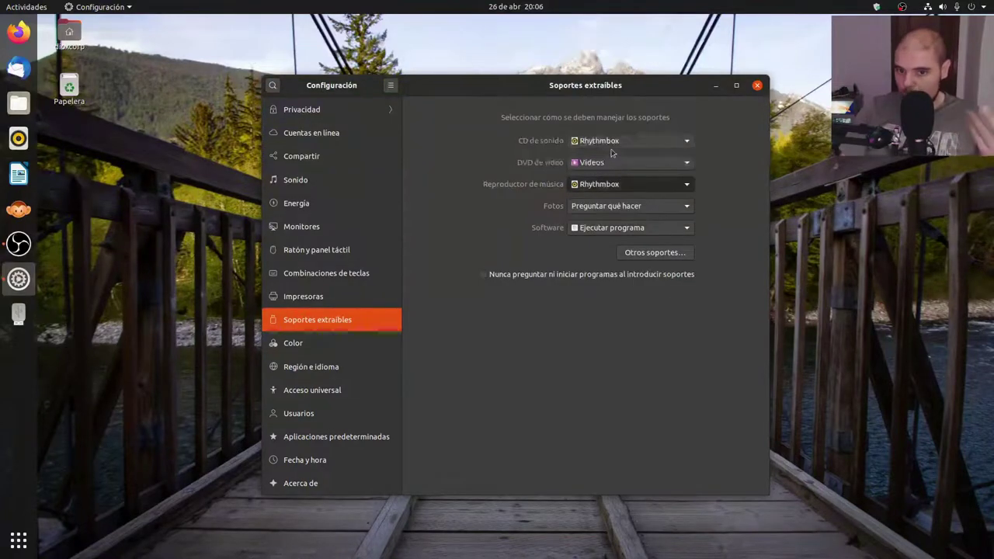
{"action": "left_click", "coordinate": [596, 208]}
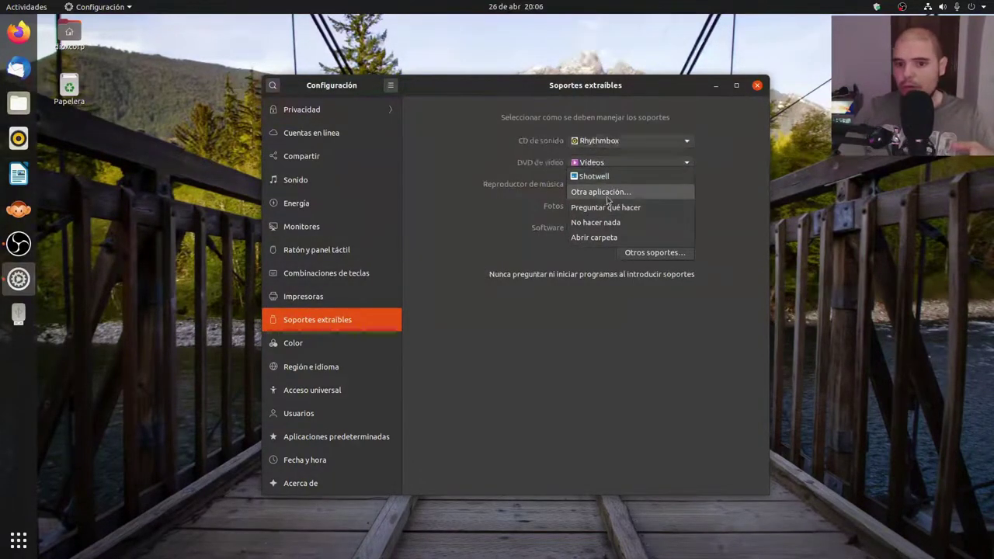
{"action": "left_click", "coordinate": [506, 250]}
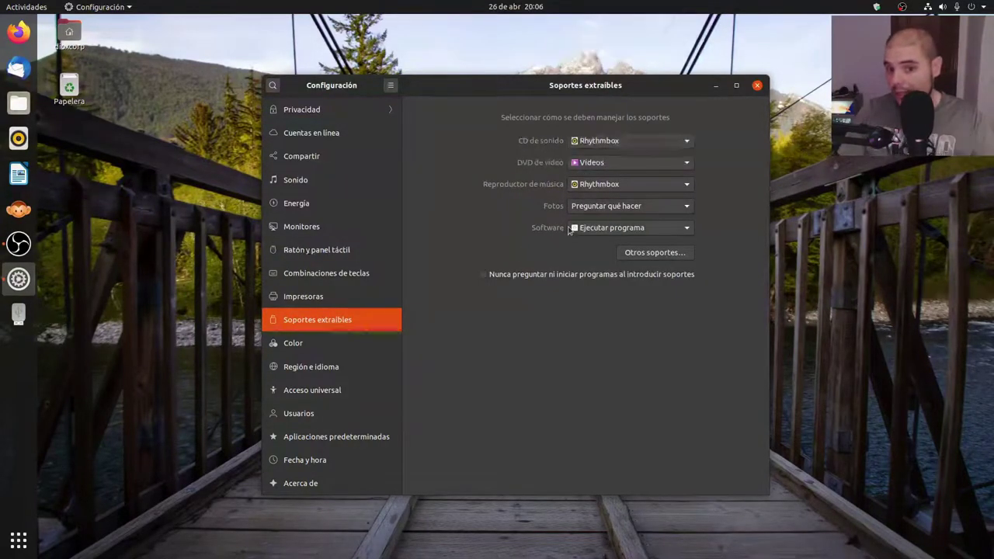
Review the Color, Región e idioma, Acceso universal and Usuarios settings.
{"action": "left_click", "coordinate": [292, 339]}
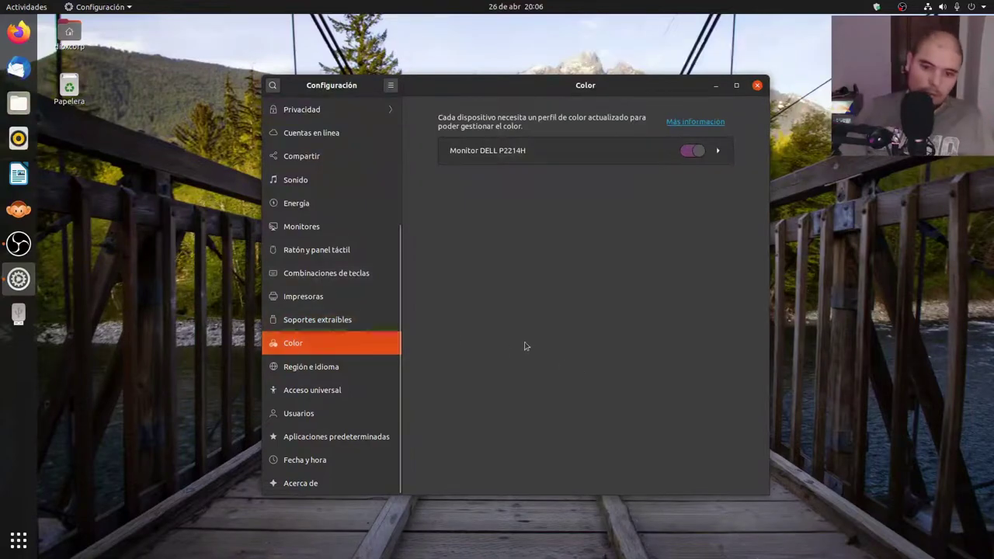
{"action": "left_click", "coordinate": [355, 376]}
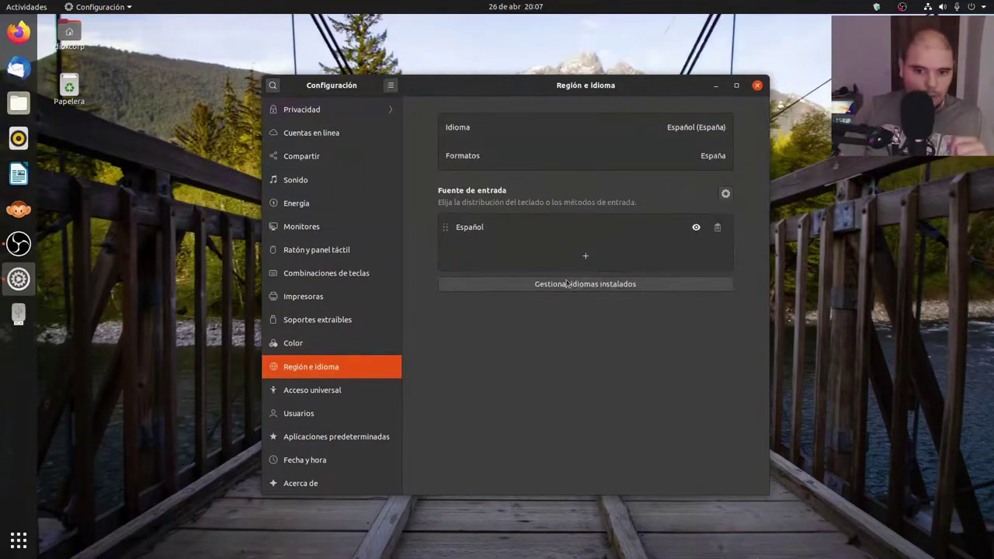
{"action": "left_click", "coordinate": [313, 392]}
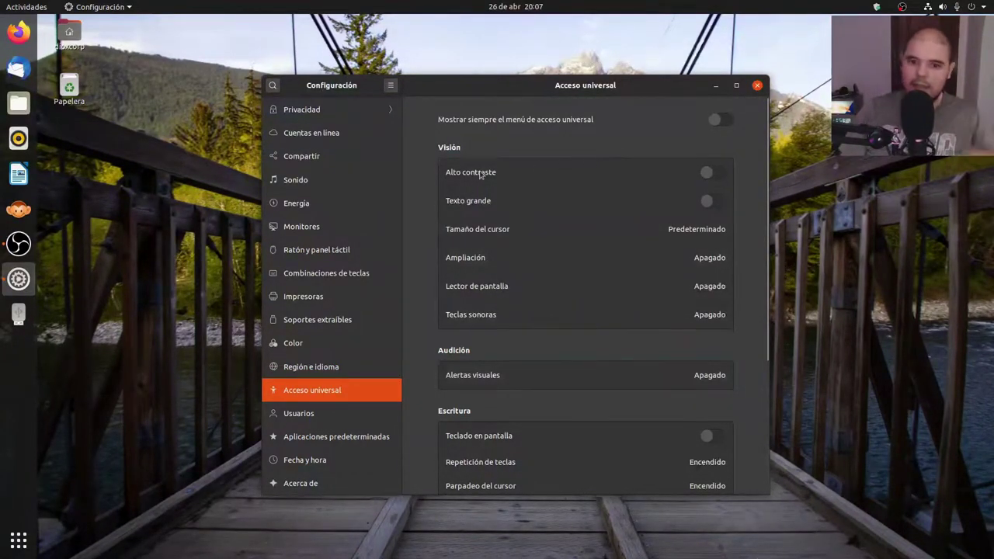
{"action": "scroll", "coordinate": [482, 217], "scroll_direction": "down", "scroll_amount": 1}
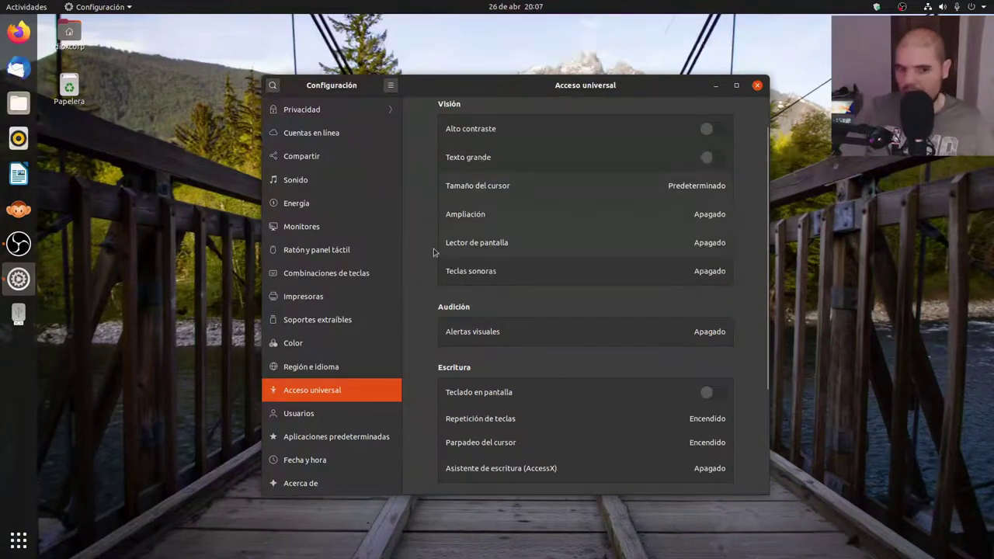
{"action": "left_click", "coordinate": [293, 413]}
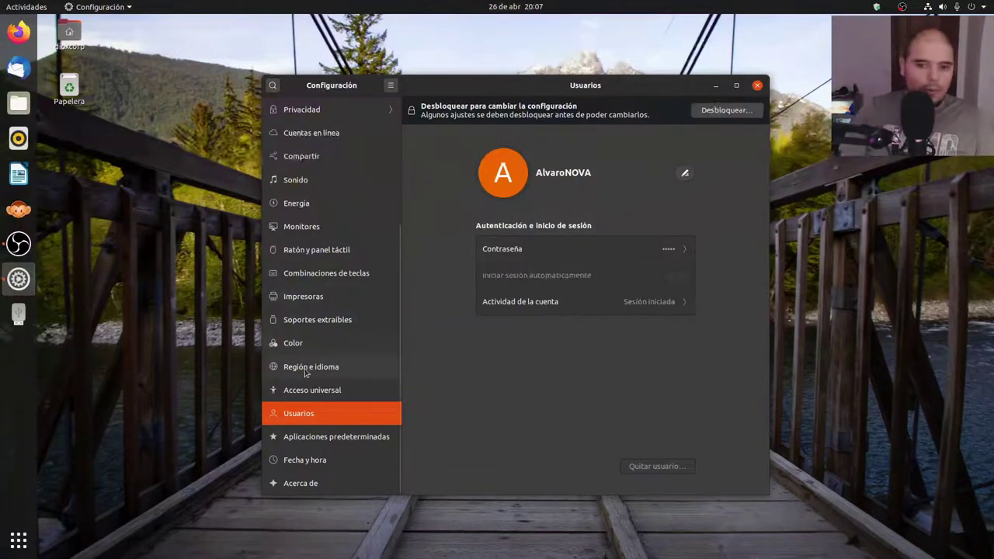
Examine the web browser choices in Aplicaciones predeterminadas and review the Fecha y hora settings.
{"action": "left_click", "coordinate": [361, 440]}
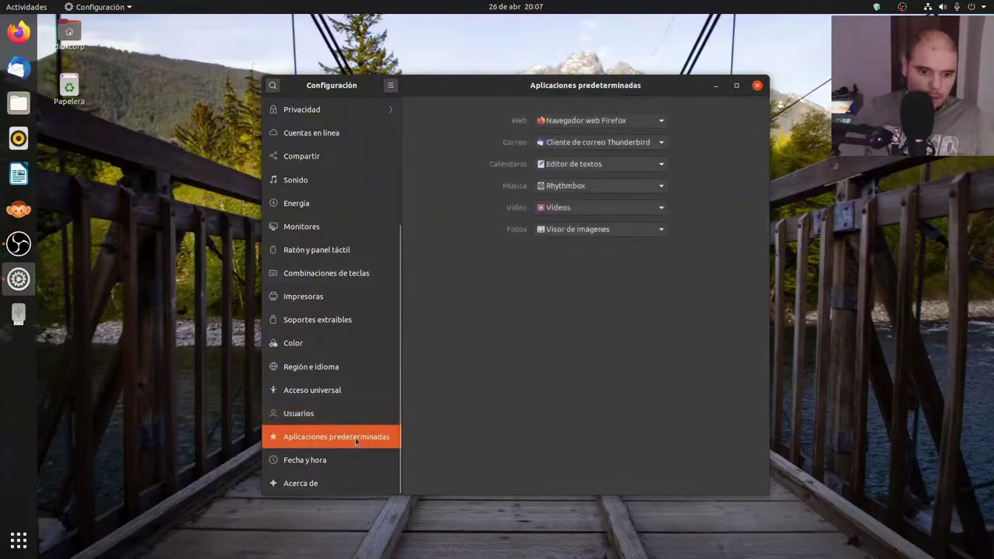
{"action": "left_click", "coordinate": [545, 126]}
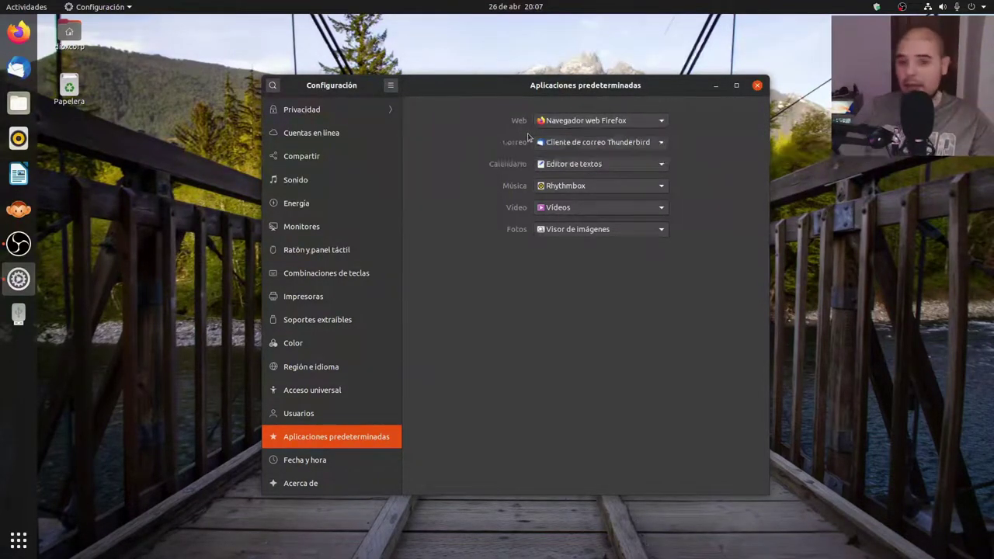
{"action": "left_click", "coordinate": [568, 122]}
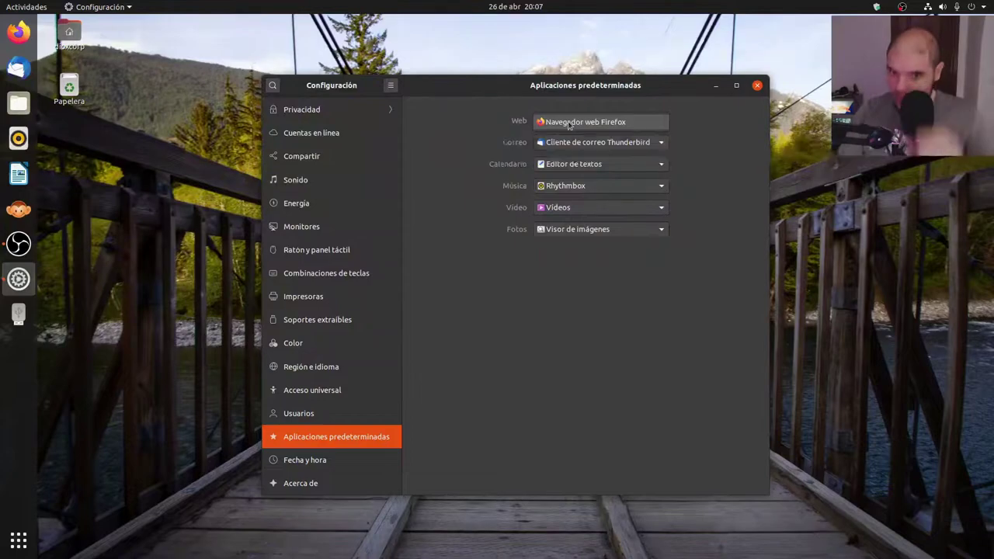
{"action": "left_click", "coordinate": [569, 126]}
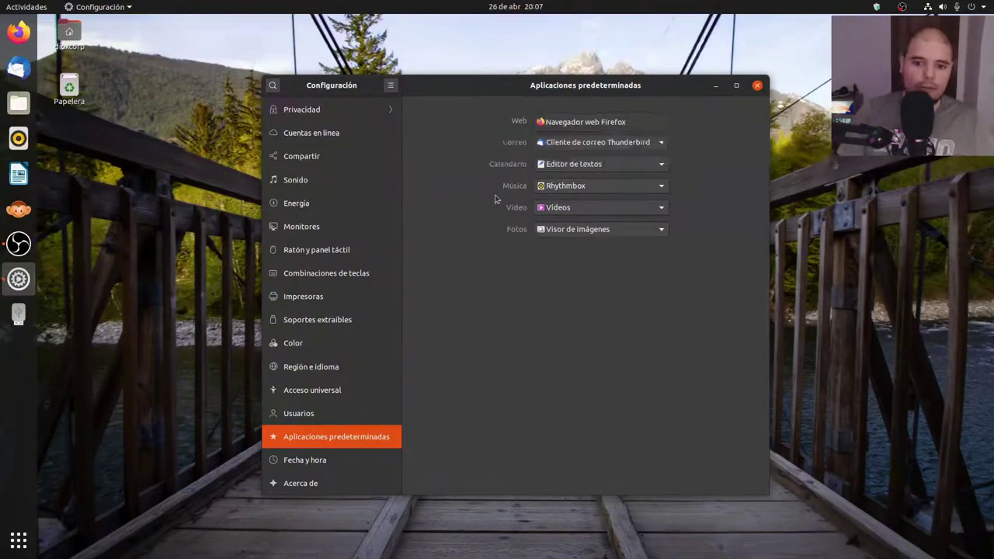
{"action": "left_click", "coordinate": [316, 467]}
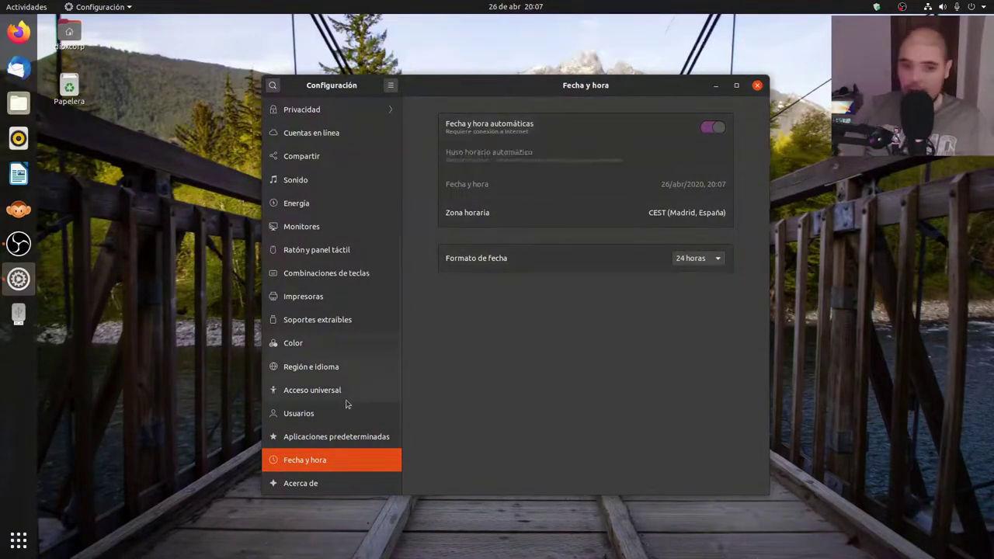
Examine the device name and processor details in Acerca de, and open Actualizaciones de software.
{"action": "left_click", "coordinate": [312, 487]}
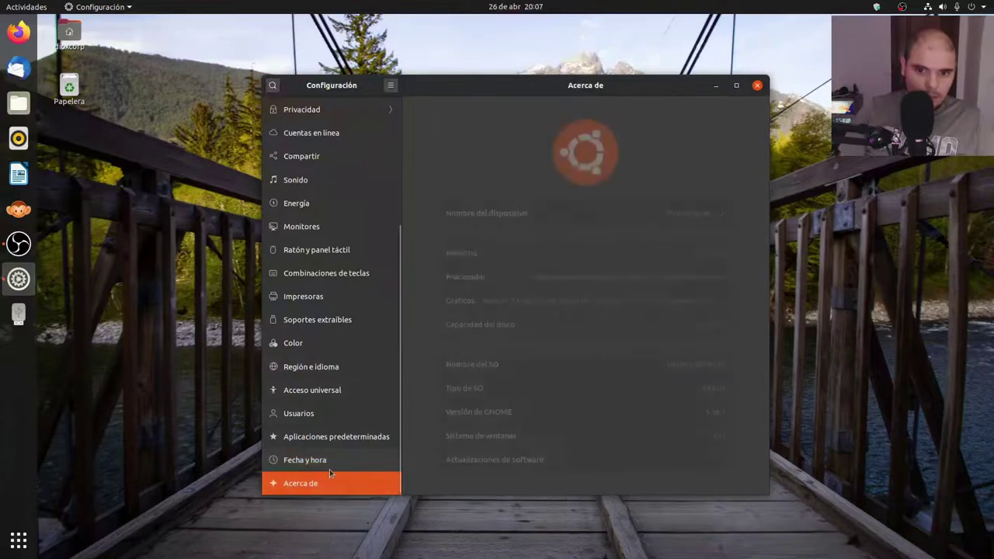
{"action": "left_click", "coordinate": [637, 225]}
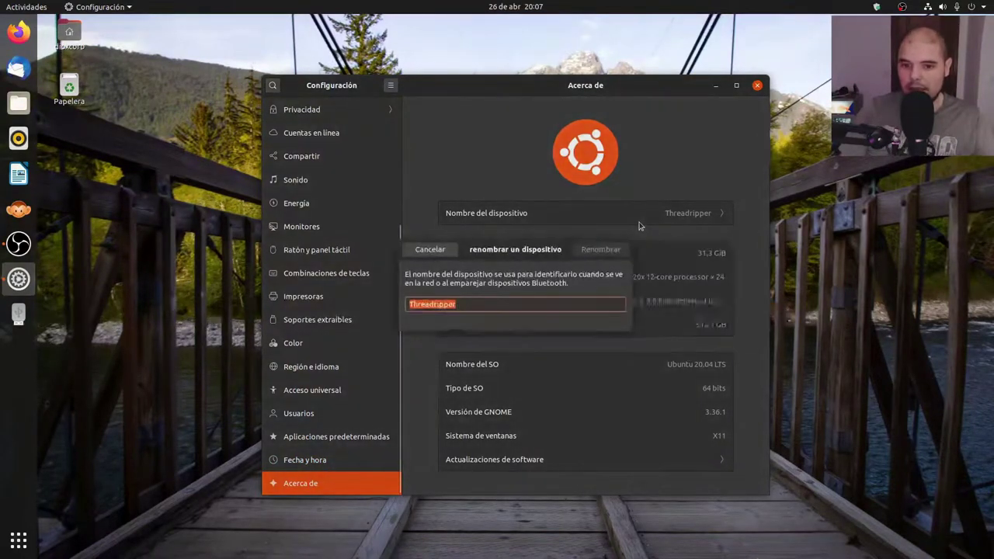
{"action": "key", "text": "Escape"}
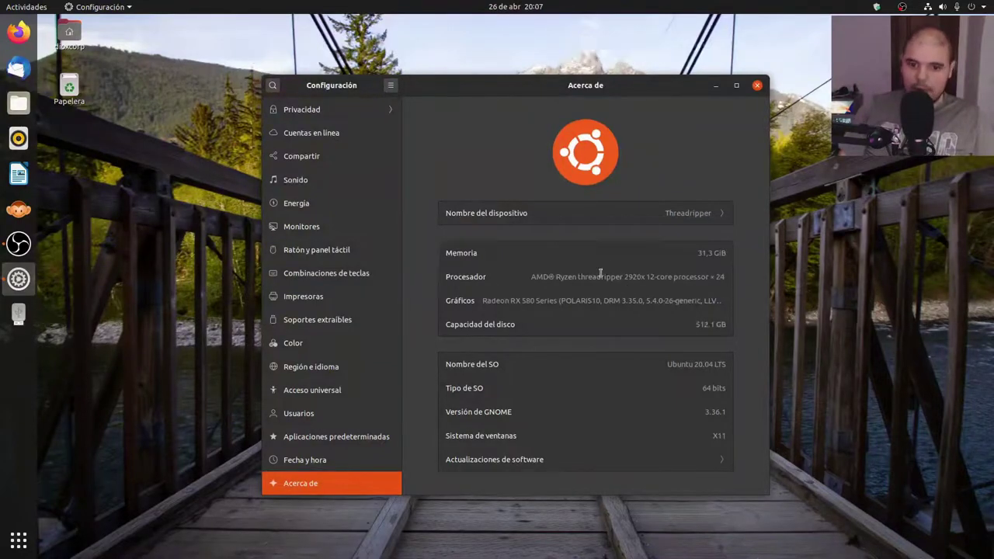
{"action": "left_click_drag", "start_coordinate": [557, 277], "coordinate": [704, 277]}
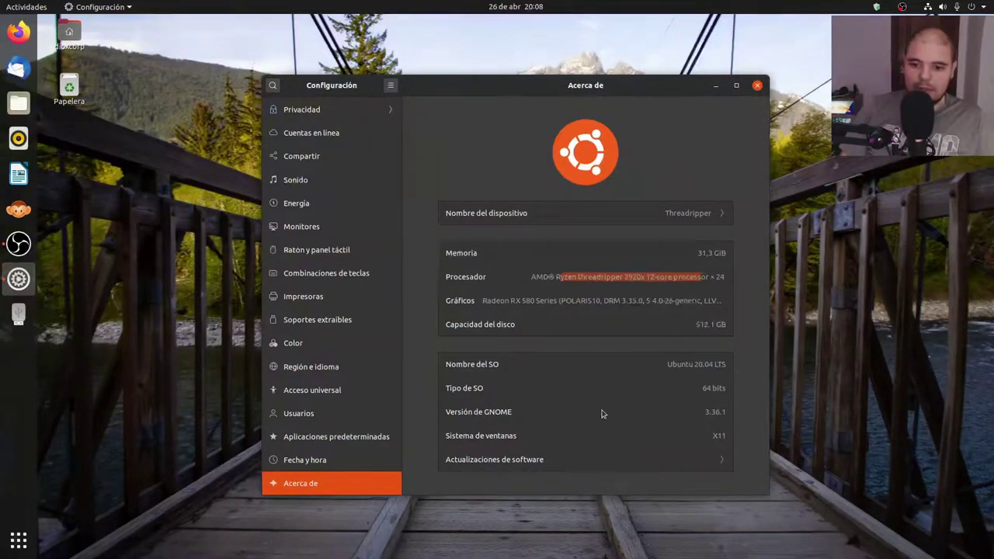
{"action": "left_click", "coordinate": [542, 466]}
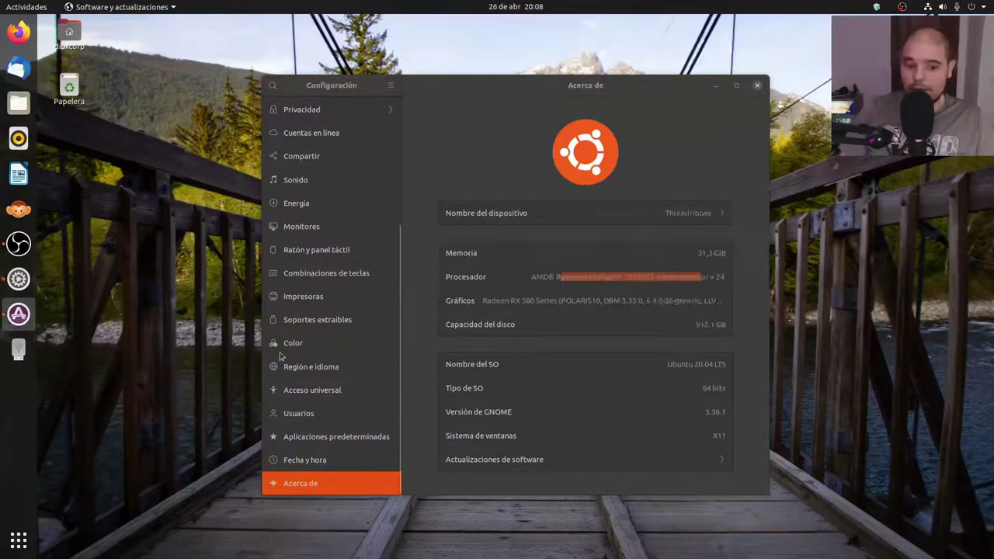
Review the Livepatch and Desarrollo options in Software y actualizaciones, and close it together with the Configuración window.
{"action": "left_click", "coordinate": [764, 226]}
{"action": "left_click", "coordinate": [711, 226]}
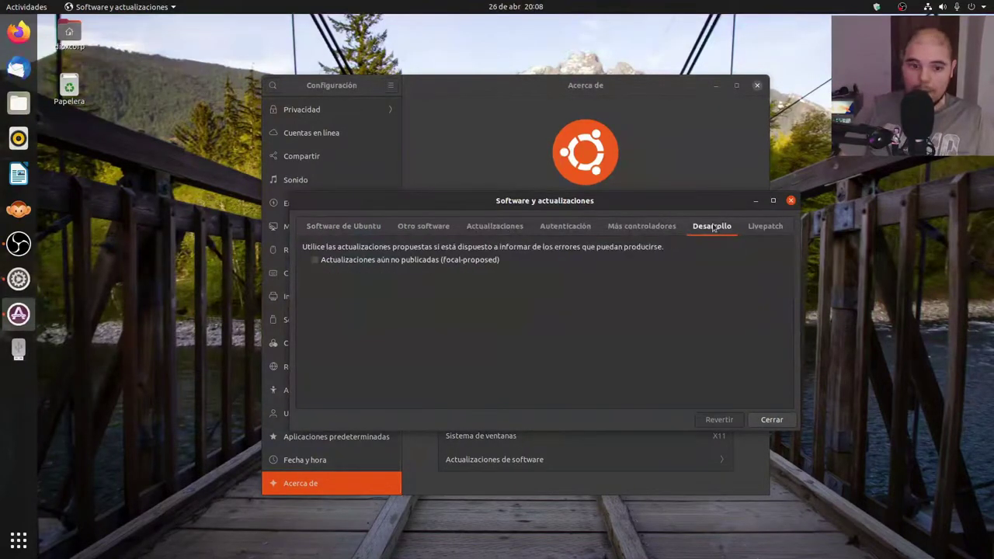
{"action": "left_click", "coordinate": [790, 200]}
{"action": "left_click", "coordinate": [757, 85]}
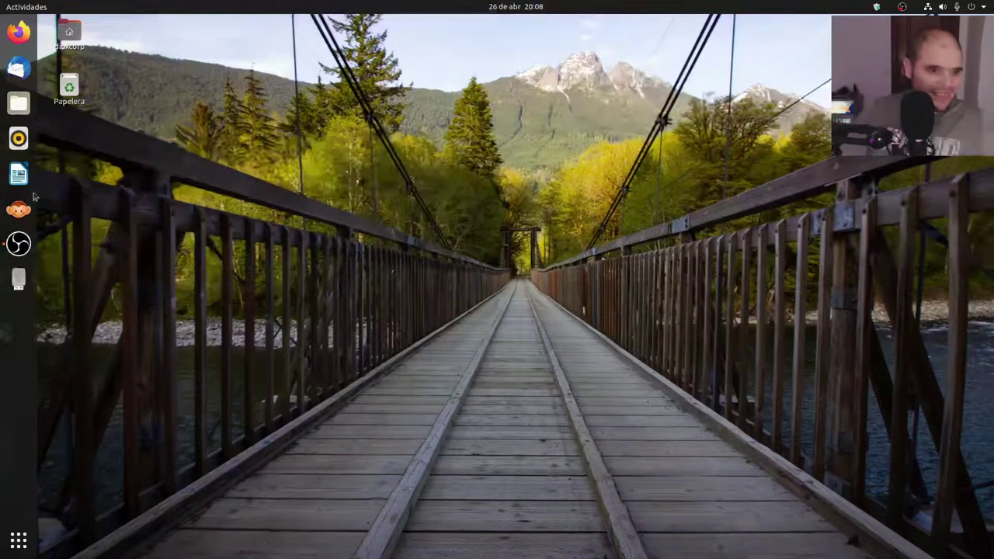
View the network locations under Otras ubicaciones in the file manager, try to access TOSHIBA-LAPTOP, and cancel its login request.
{"action": "left_click", "coordinate": [15, 104]}
{"action": "left_click_drag", "start_coordinate": [271, 100], "coordinate": [503, 47]}
{"action": "left_click_drag", "start_coordinate": [453, 343], "coordinate": [440, 437]}
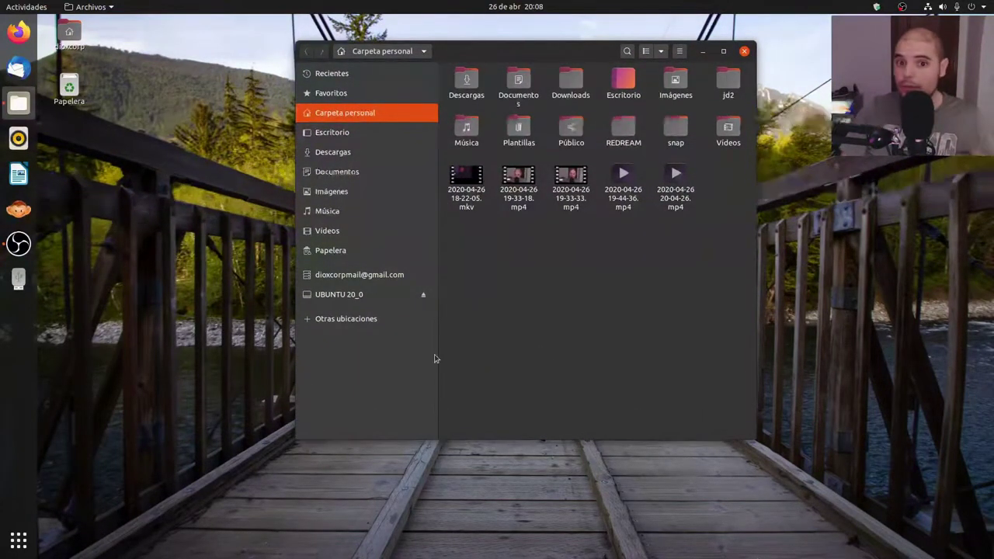
{"action": "left_click_drag", "start_coordinate": [462, 52], "coordinate": [392, 53]}
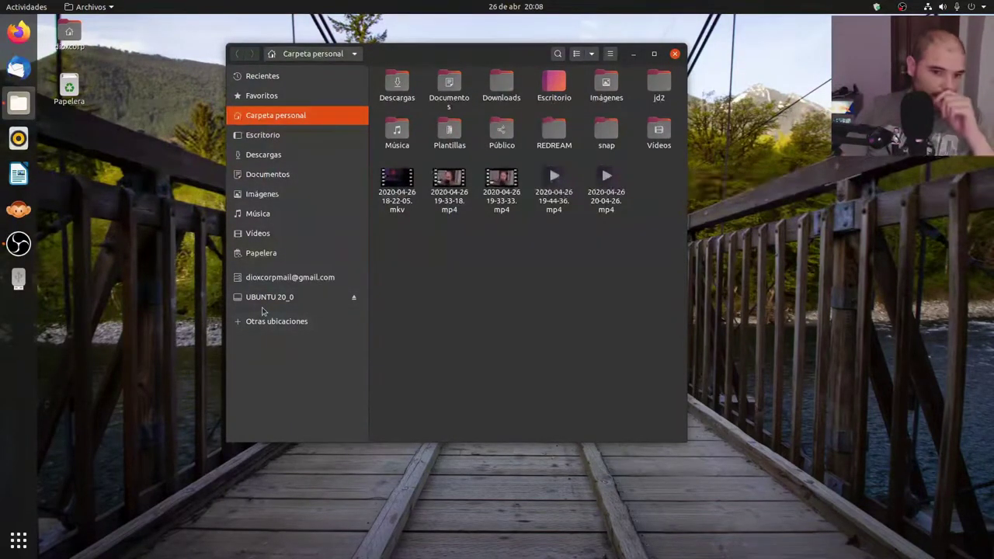
{"action": "left_click", "coordinate": [277, 322]}
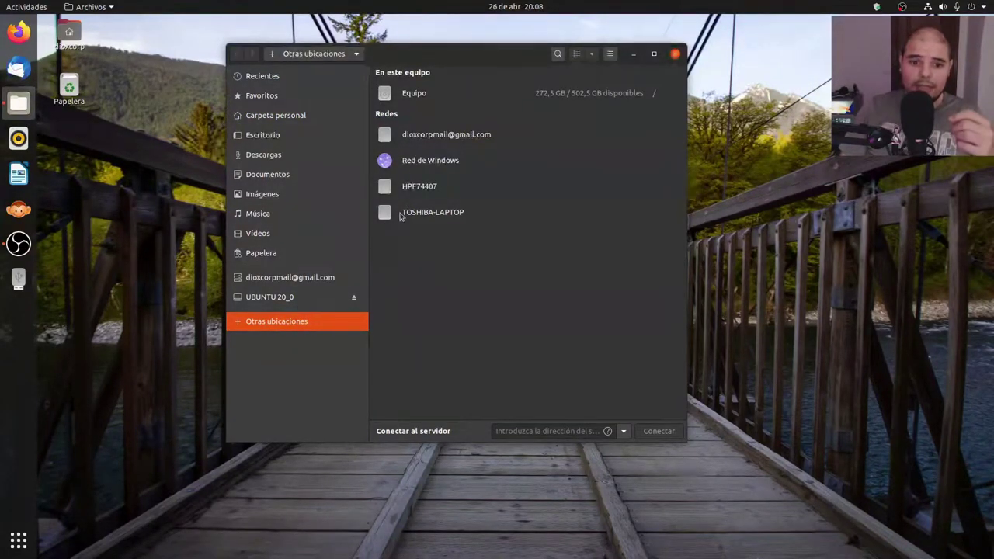
{"action": "left_click", "coordinate": [413, 212]}
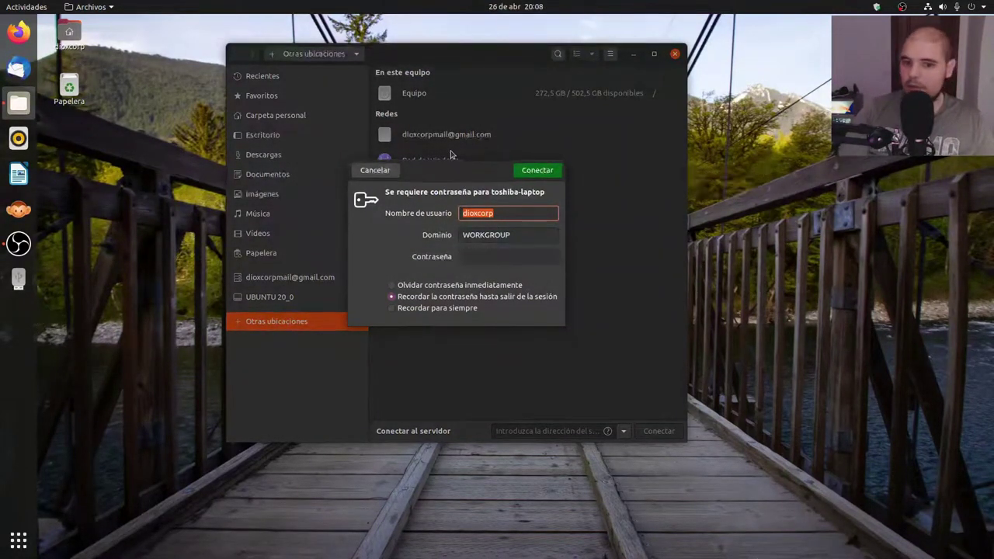
{"action": "left_click", "coordinate": [362, 169]}
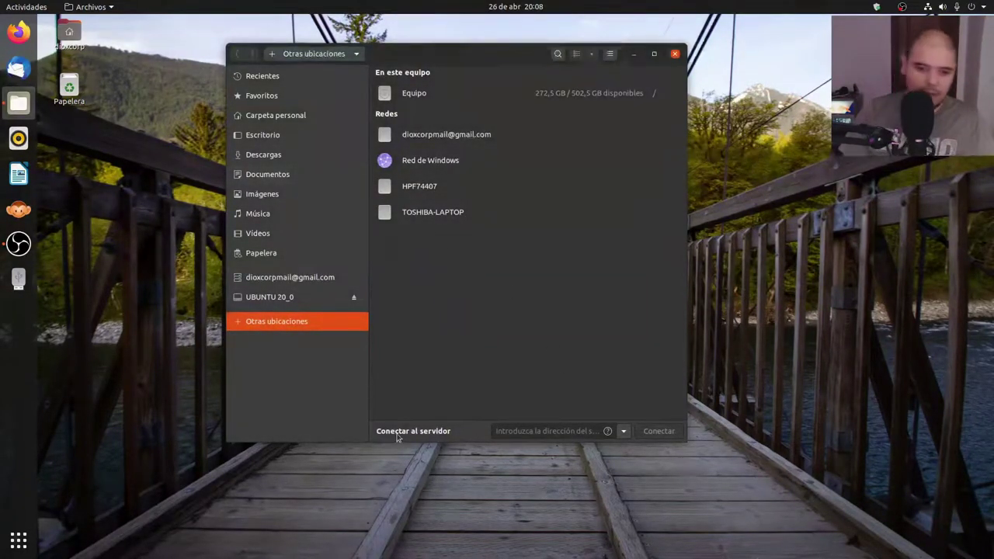
{"action": "left_click", "coordinate": [531, 430]}
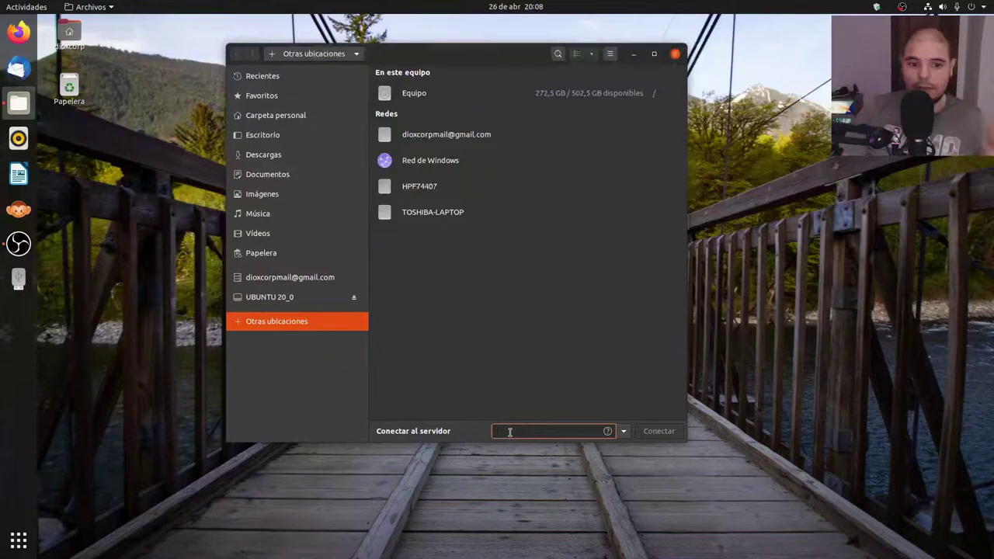
{"action": "left_click", "coordinate": [291, 301]}
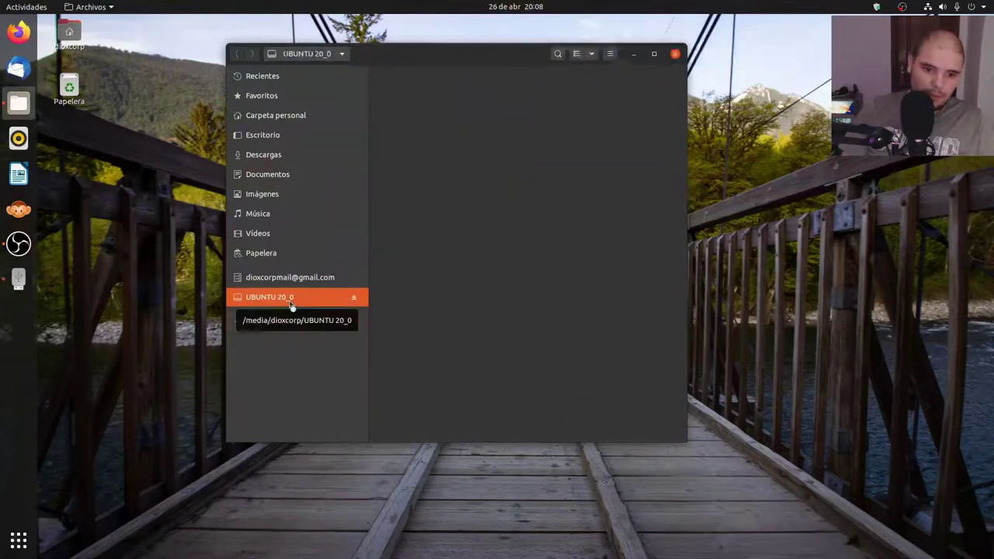
{"action": "left_click", "coordinate": [277, 321]}
{"action": "left_click", "coordinate": [559, 428]}
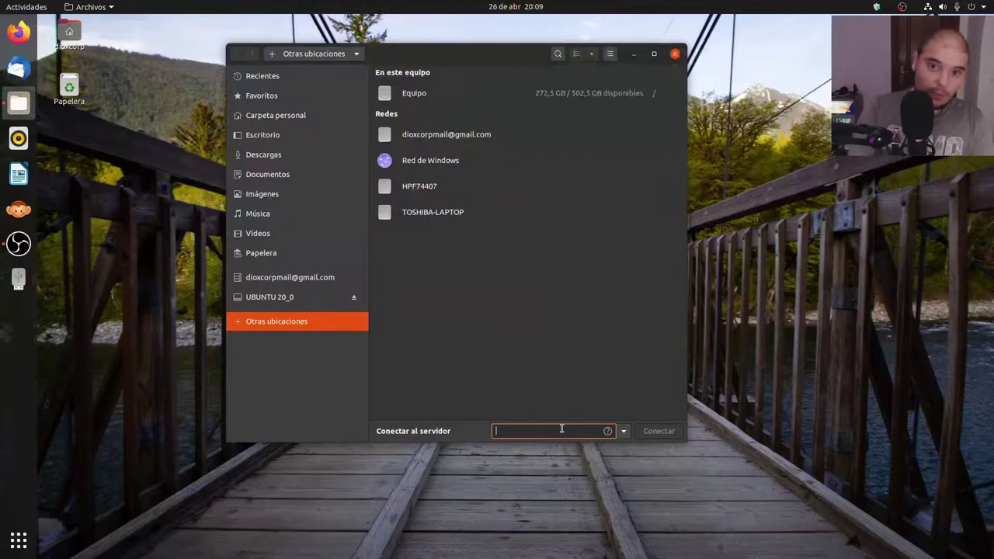
{"action": "key", "text": "ctrl+v"}
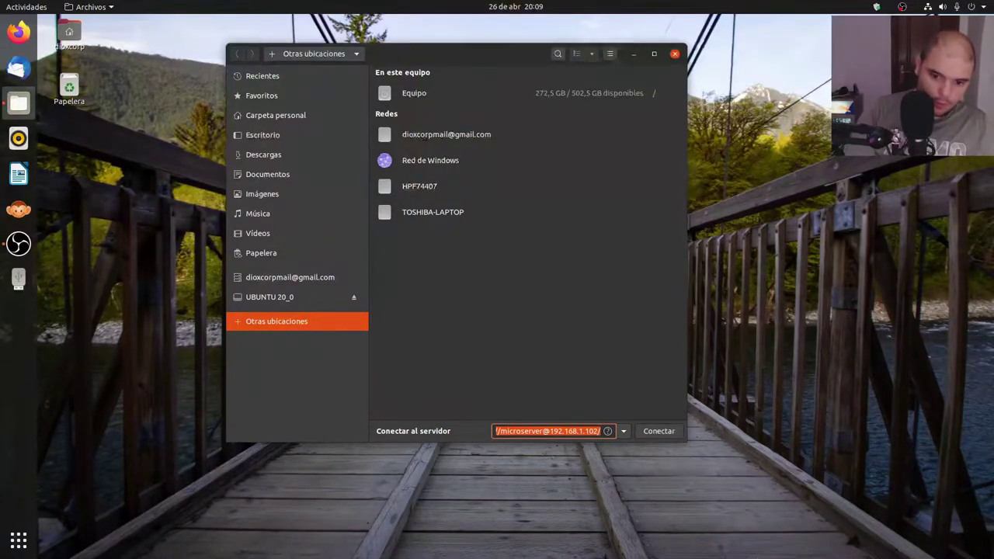
{"action": "left_click", "coordinate": [522, 431]}
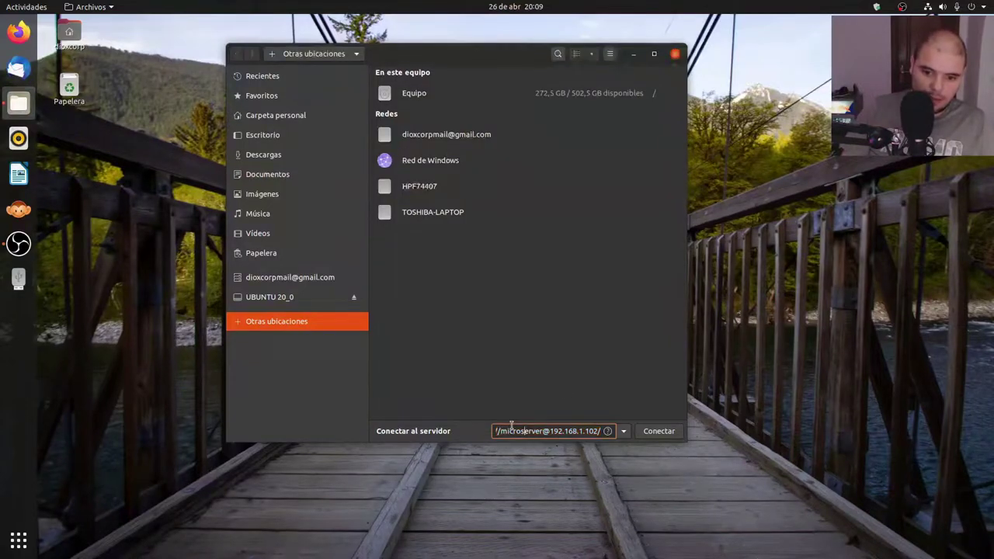
{"action": "left_click_drag", "start_coordinate": [683, 410], "coordinate": [851, 409]}
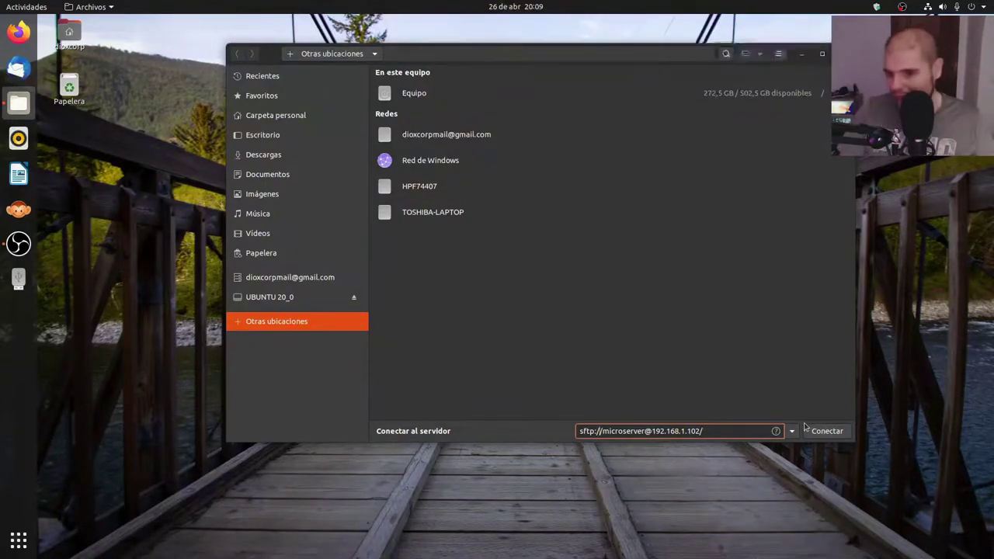
{"action": "left_click", "coordinate": [843, 431]}
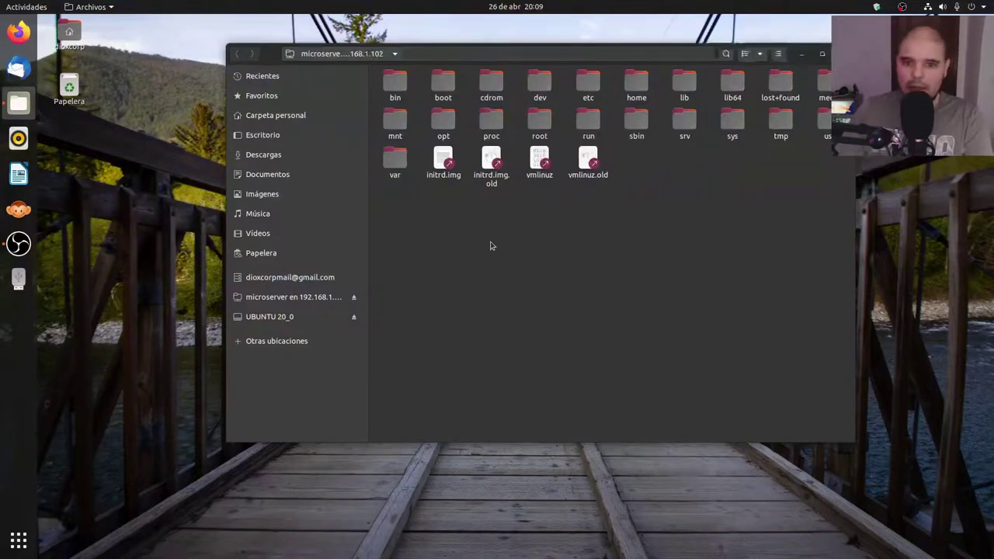
Browse the server's mnt/HDD-B folder, look inside ROM's, and return to HDD-B.
{"action": "left_click", "coordinate": [540, 161]}
{"action": "left_click", "coordinate": [521, 192]}
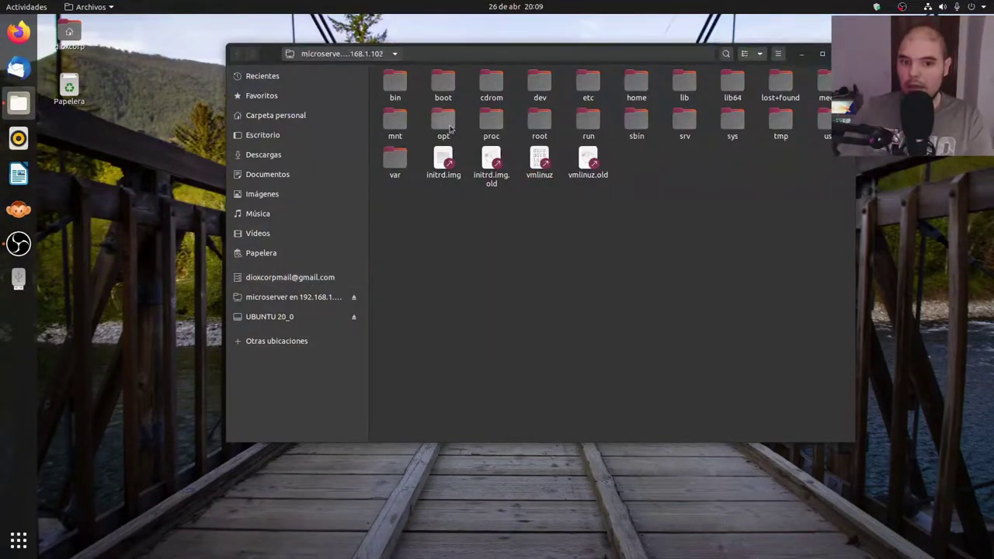
{"action": "double_click", "coordinate": [395, 124]}
{"action": "double_click", "coordinate": [521, 84]}
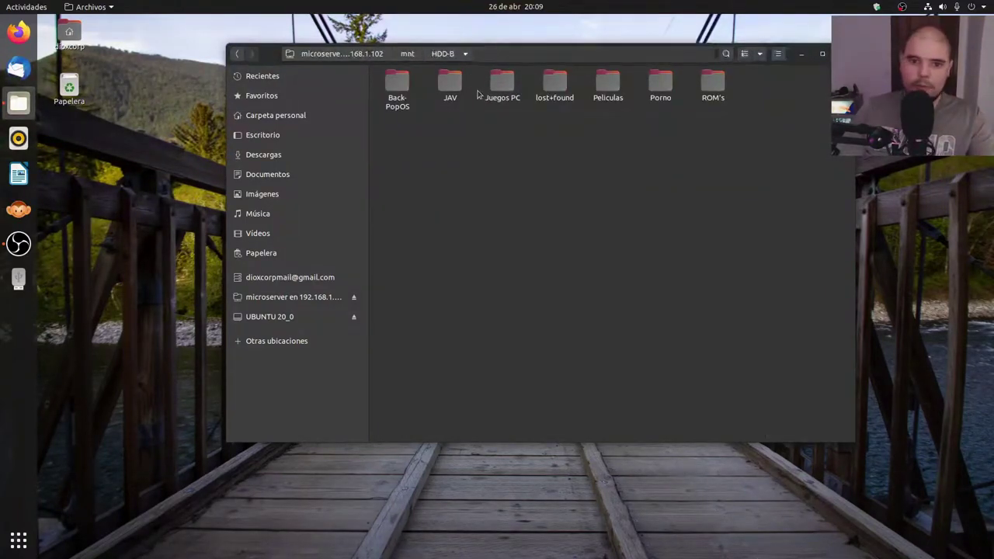
{"action": "left_click", "coordinate": [455, 84]}
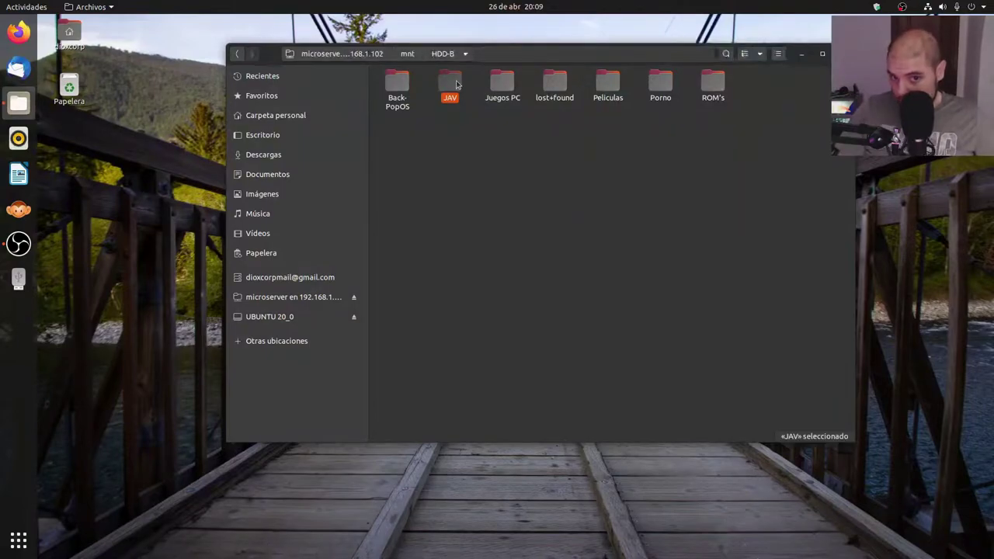
{"action": "left_click", "coordinate": [659, 83]}
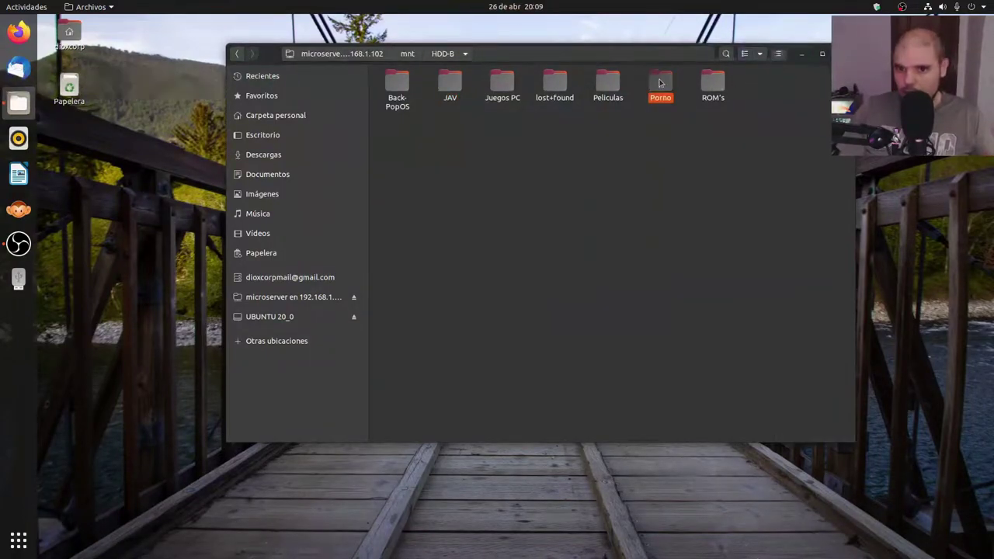
{"action": "double_click", "coordinate": [711, 84]}
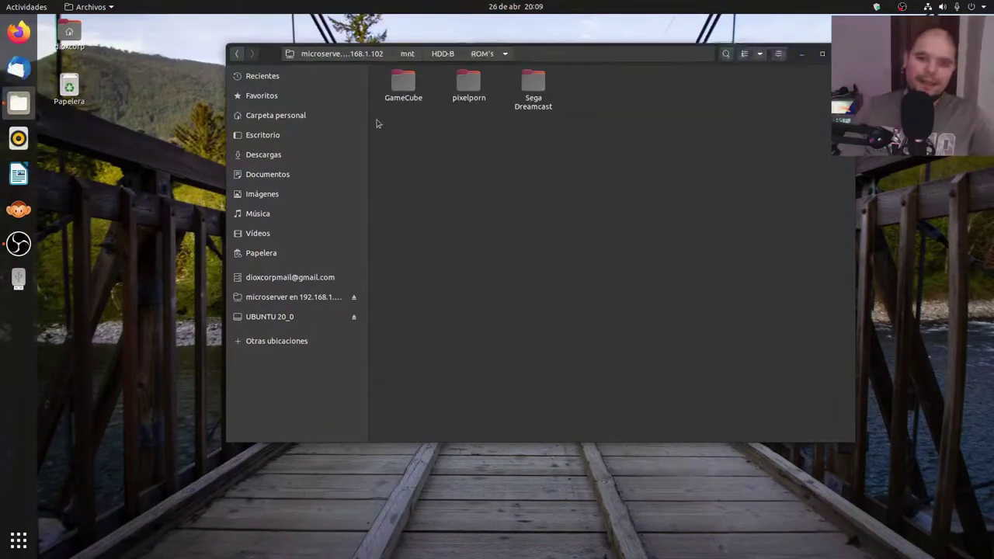
{"action": "left_click", "coordinate": [439, 54]}
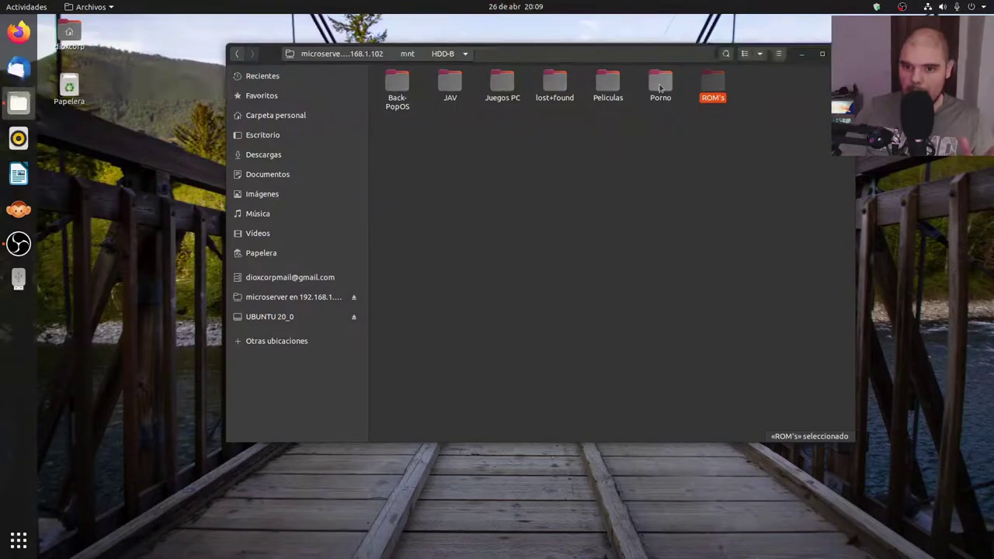
Play the film 007-Al servicio secreto de su majestad from the server's Peliculas folder, skip forward in it, and close the player.
{"action": "double_click", "coordinate": [607, 84]}
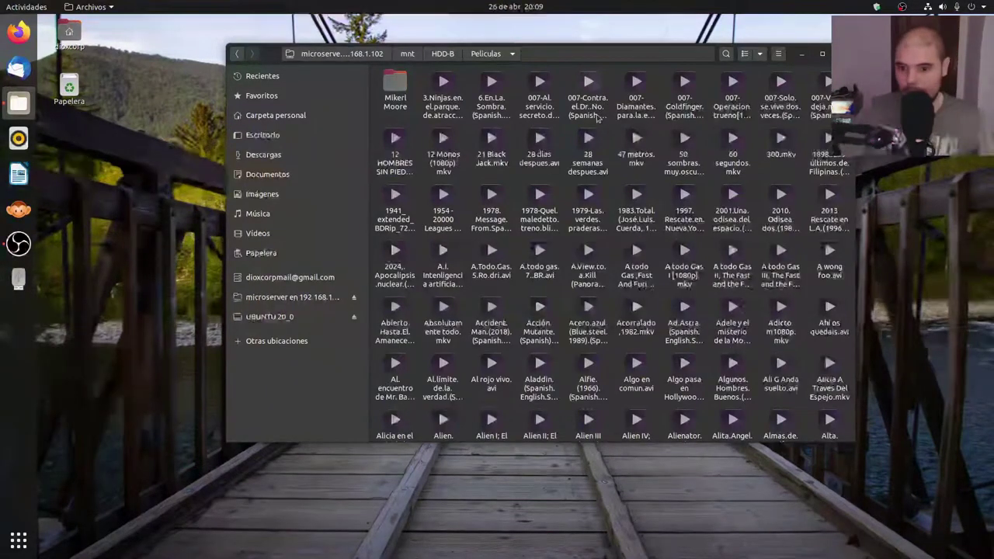
{"action": "double_click", "coordinate": [534, 87]}
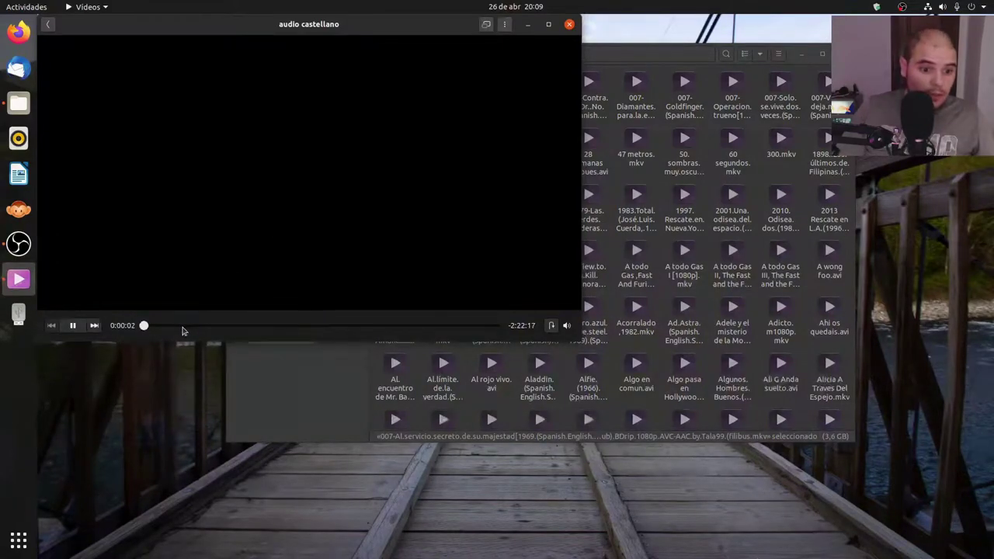
{"action": "left_click_drag", "start_coordinate": [183, 326], "coordinate": [224, 325]}
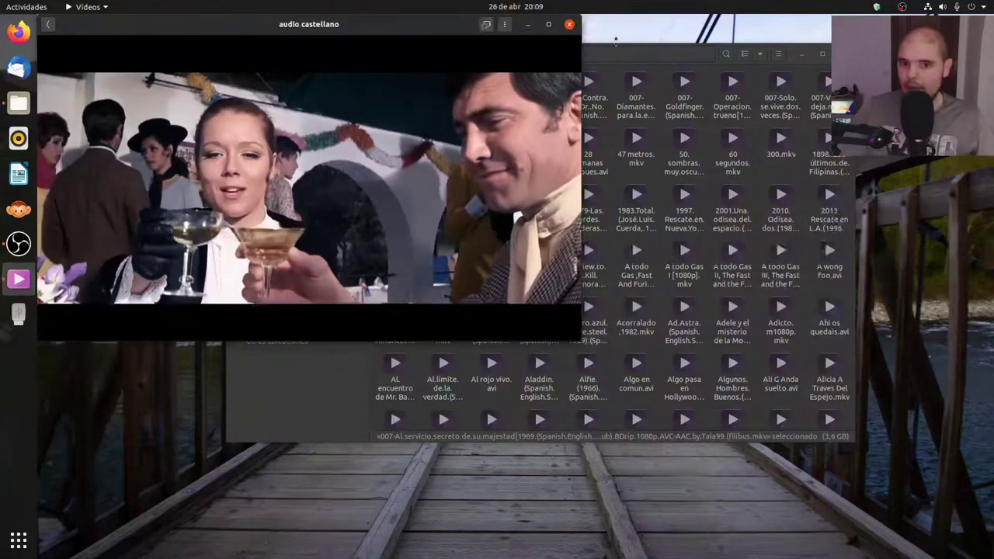
{"action": "left_click", "coordinate": [569, 24]}
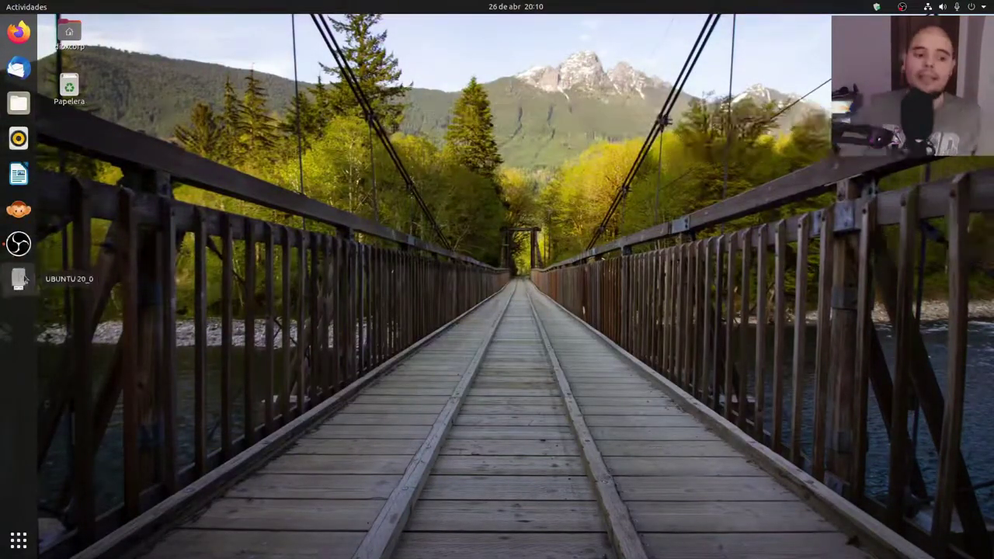
View the UBUNTU 20_0 drive in the file manager, open a remote terminal from the microserver folder, and enter the account password.
{"action": "left_click", "coordinate": [18, 103]}
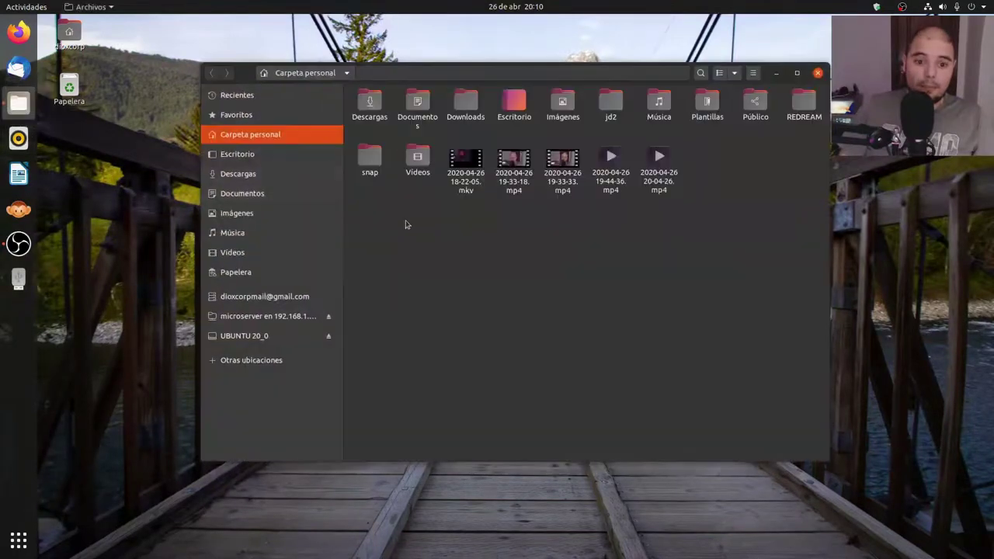
{"action": "left_click", "coordinate": [250, 334]}
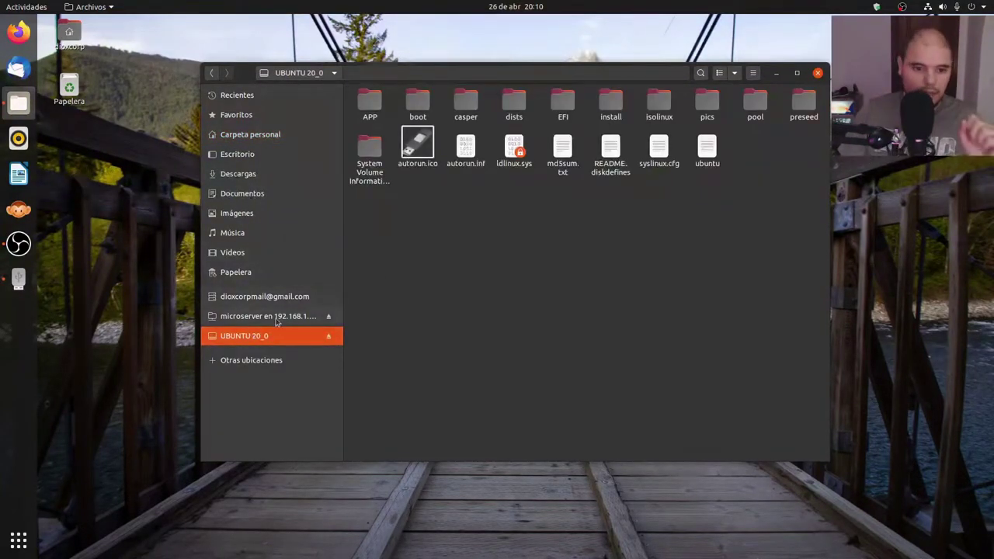
{"action": "left_click", "coordinate": [279, 318]}
{"action": "right_click", "coordinate": [517, 198]}
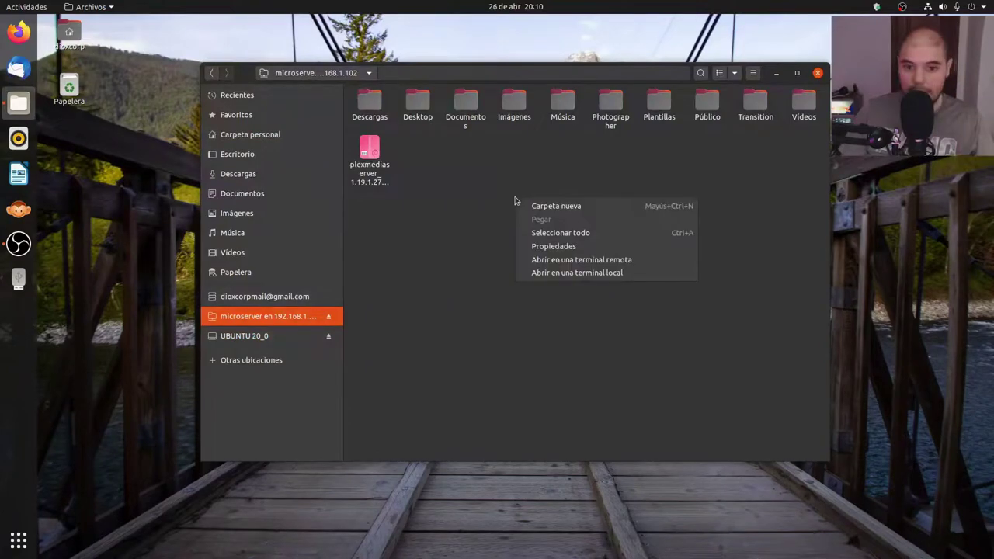
{"action": "left_click", "coordinate": [602, 266]}
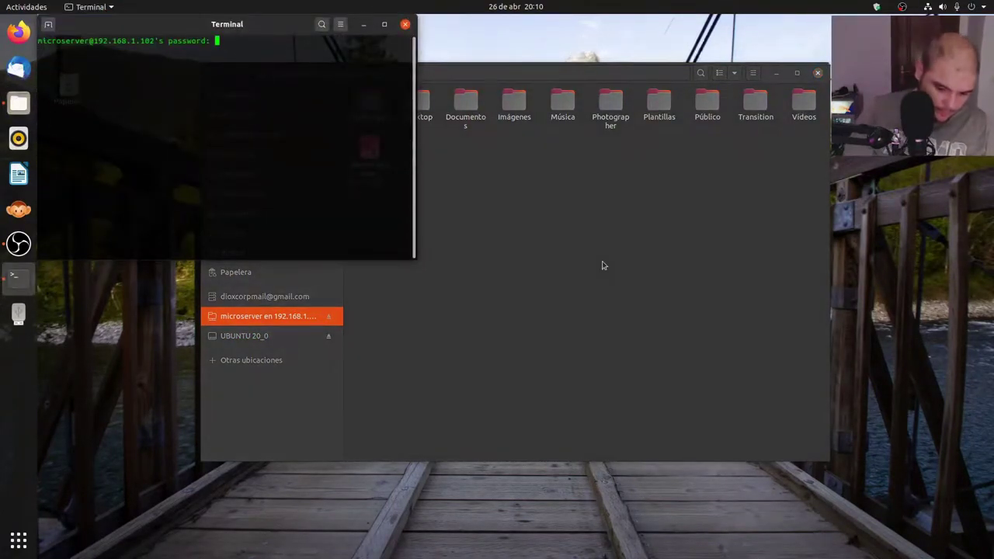
{"action": "key", "text": "Return"}
Run htop in the remote terminal and examine the mldonkey processes on the server.
{"action": "type", "text": "htop"}
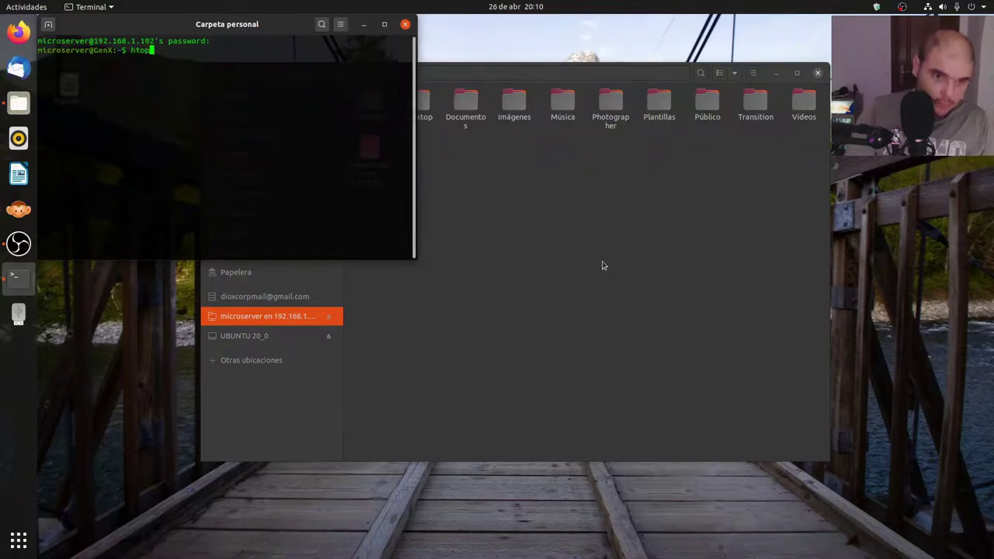
{"action": "key", "text": "Return"}
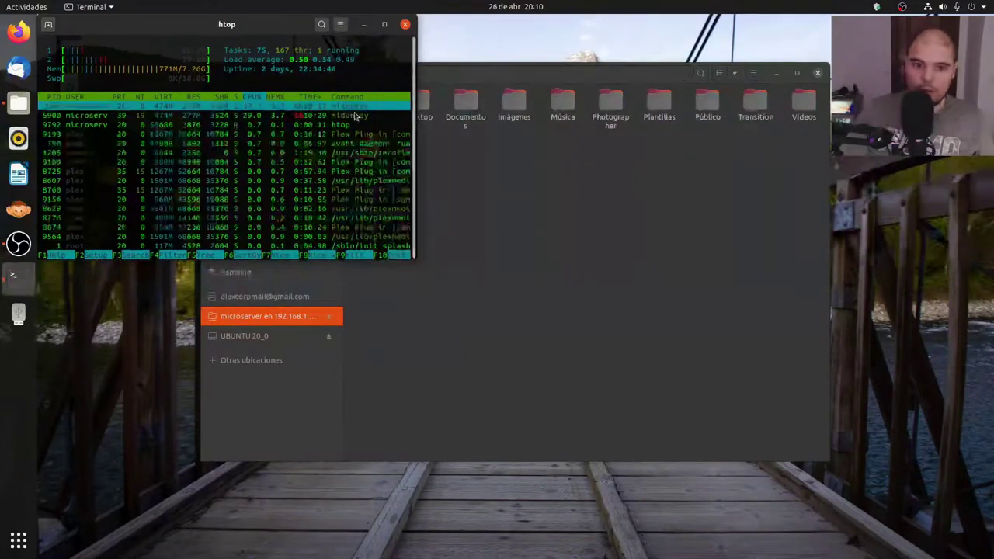
{"action": "left_click", "coordinate": [330, 116]}
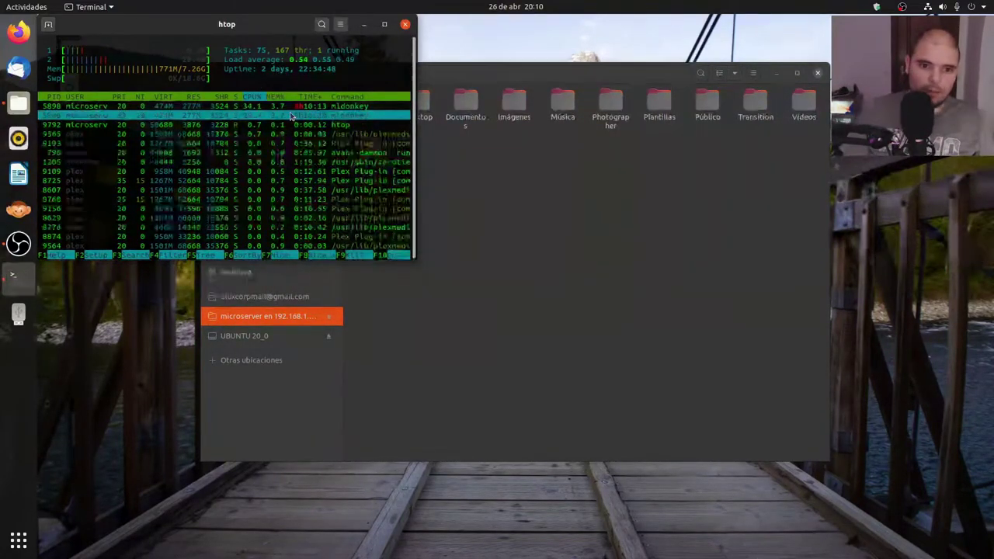
{"action": "key", "text": "Down"}
{"action": "key", "text": "Up"}
{"action": "key", "text": "Up"}
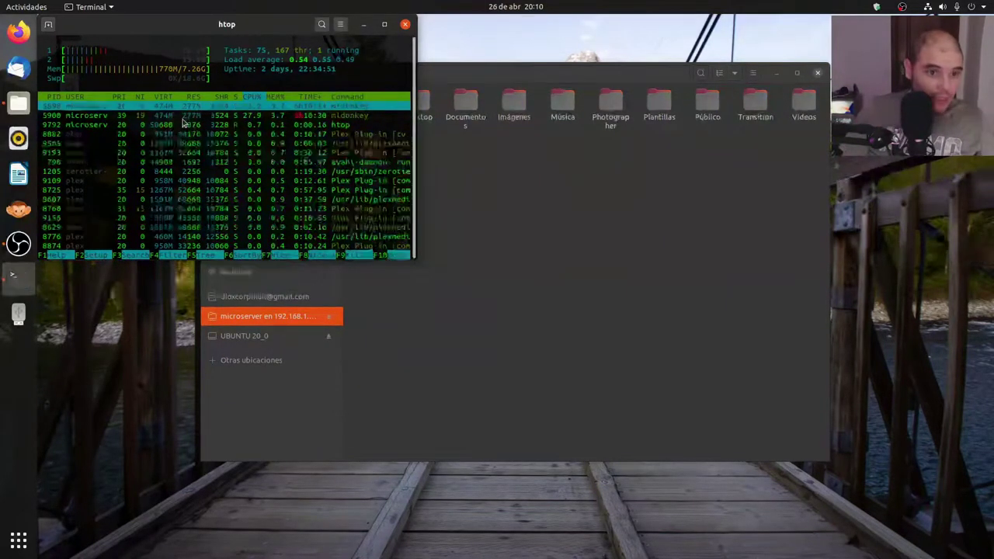
Close the remote terminal and the file manager, and show the frequently used applications.
{"action": "left_click", "coordinate": [404, 26]}
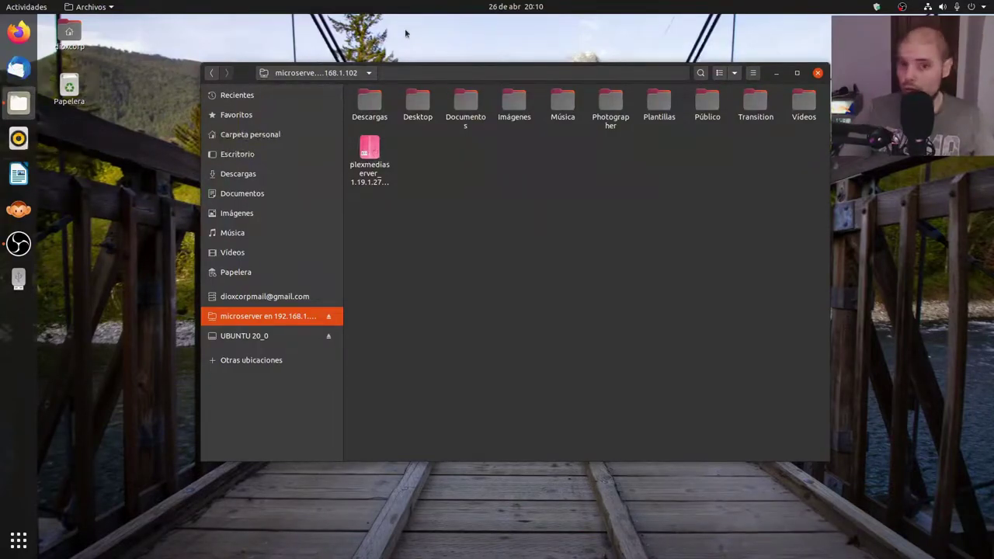
{"action": "left_click", "coordinate": [817, 72]}
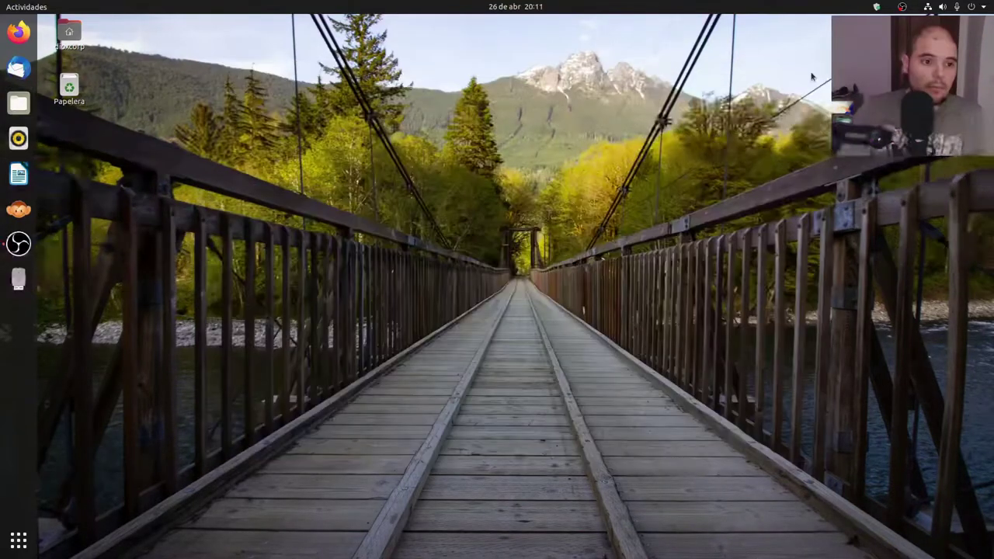
{"action": "left_click", "coordinate": [19, 538]}
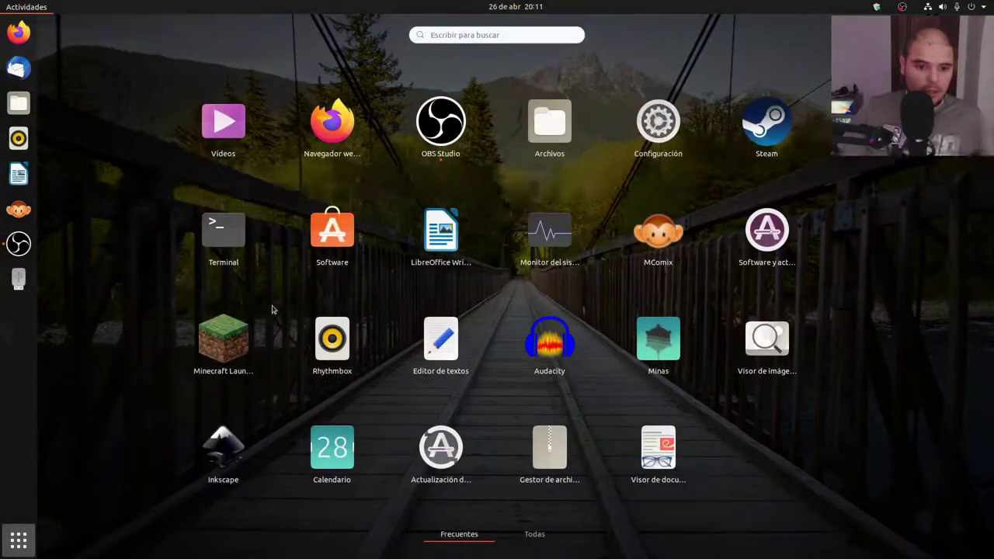
Start Minecraft: Java Edition from its launcher and load the single-player world Ubuntu 20.04.
{"action": "left_click", "coordinate": [225, 338]}
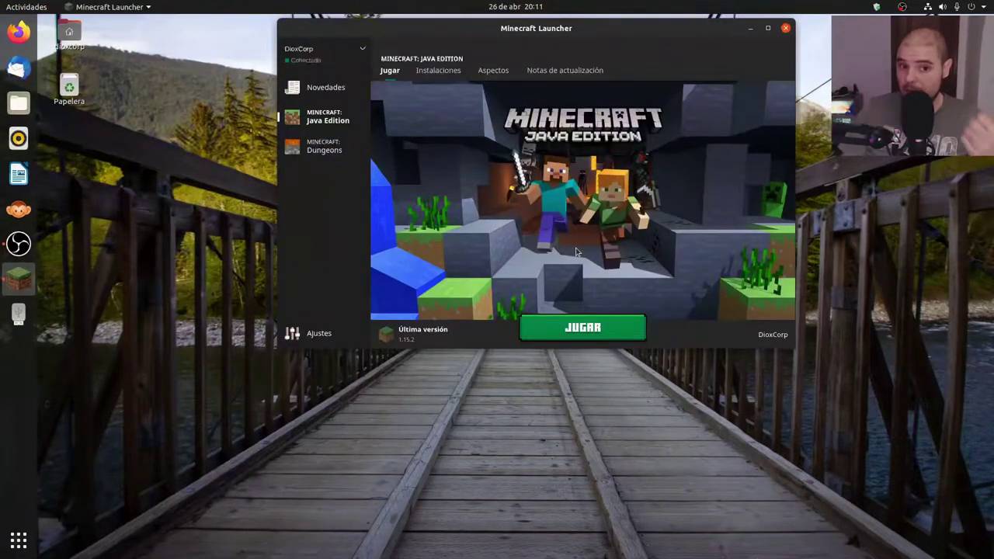
{"action": "left_click", "coordinate": [542, 329]}
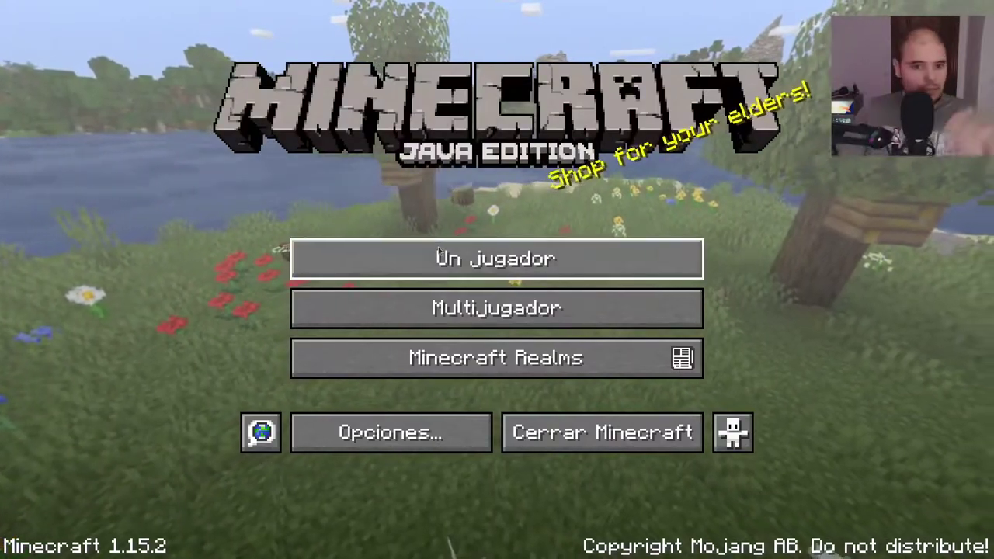
{"action": "left_click", "coordinate": [439, 252]}
{"action": "left_click", "coordinate": [399, 143]}
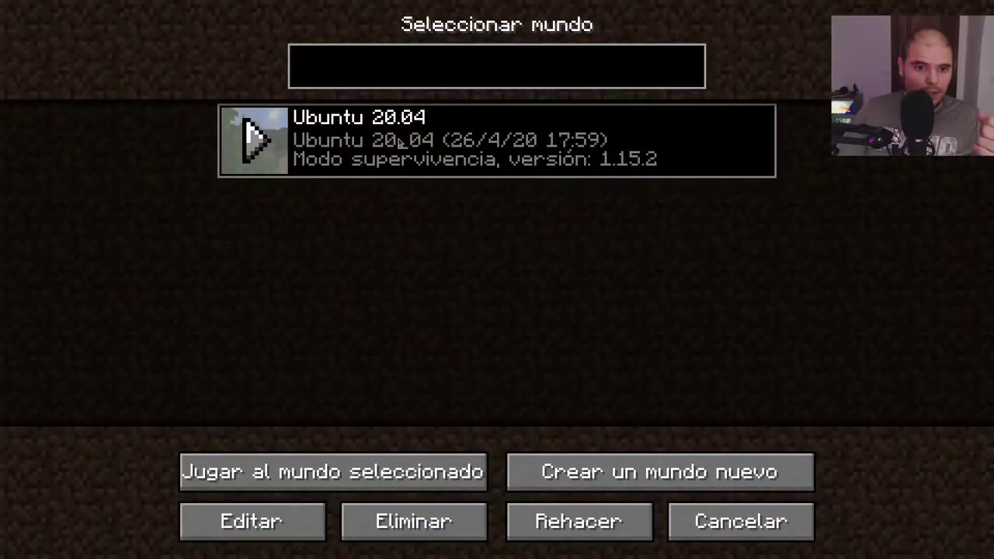
{"action": "left_click", "coordinate": [400, 143]}
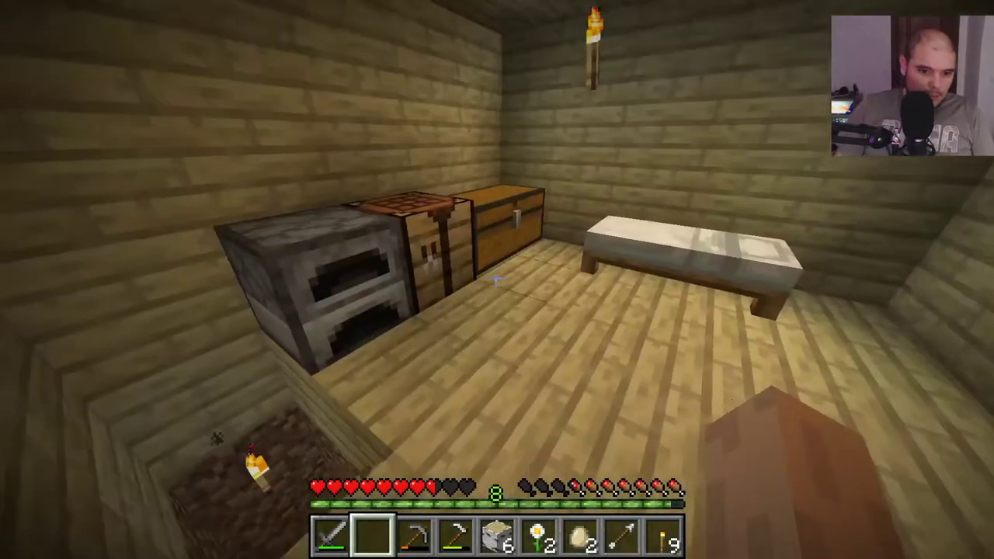
Open the wooden house's door, walk out onto the grass, and view the house from outside.
{"action": "key", "text": "w"}
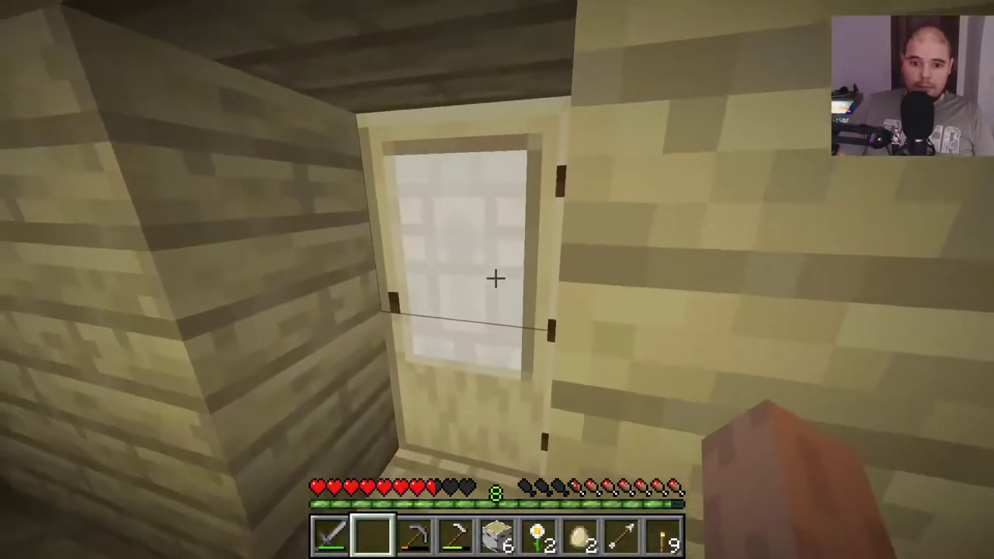
{"action": "right_click", "coordinate": [495, 278]}
{"action": "key", "text": "w"}
{"action": "key", "text": "w"}
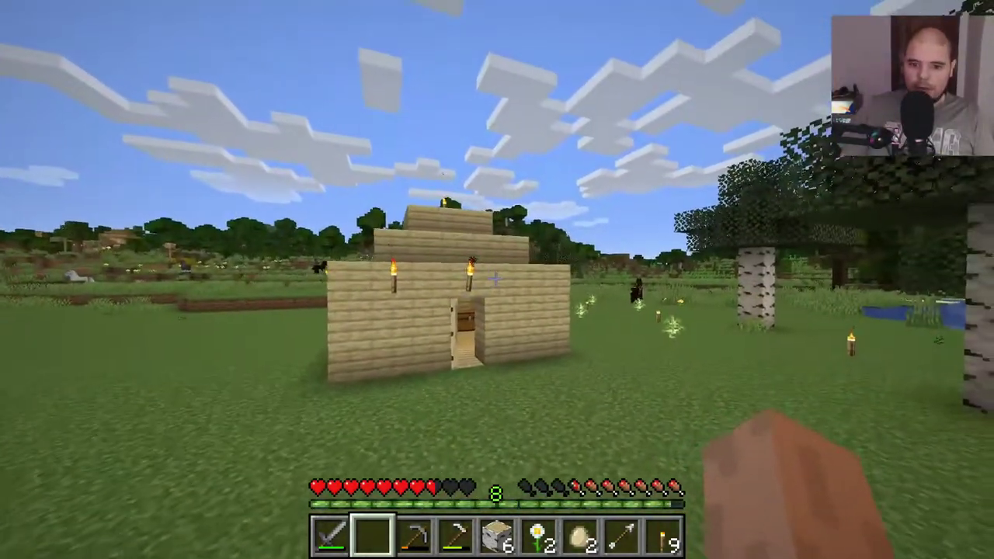
{"action": "key", "text": "s"}
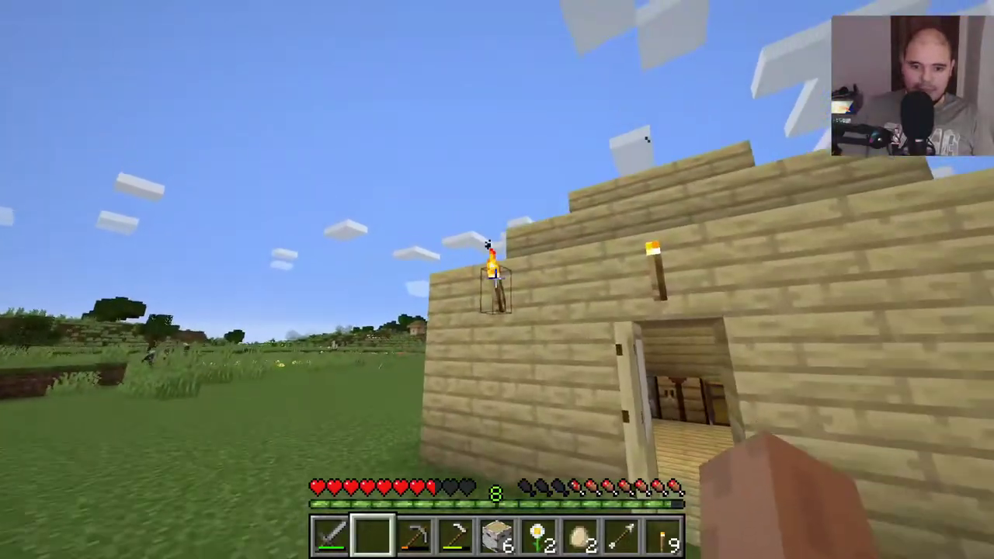
Walk back into the wooden house and enter the ladder shaft in its floor.
{"action": "key", "text": "w"}
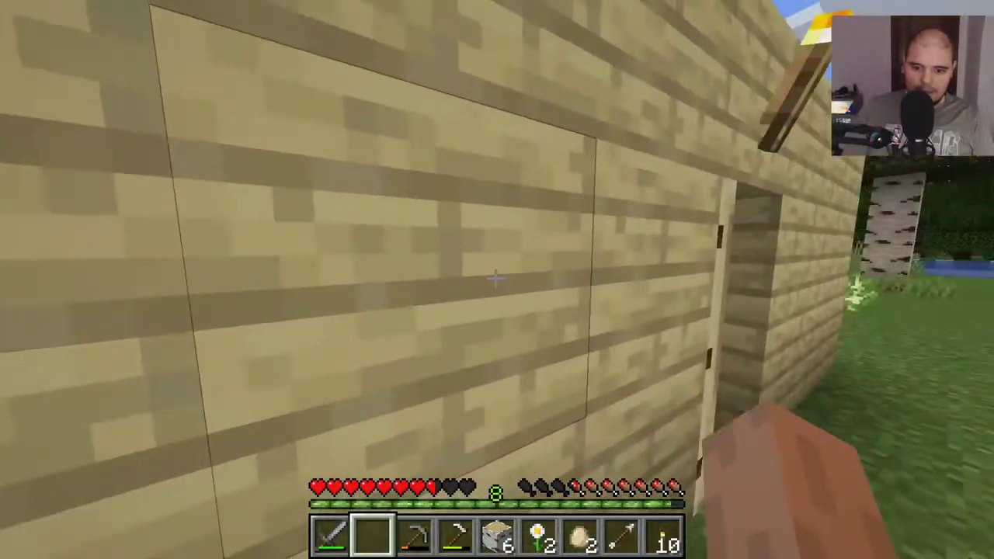
{"action": "key", "text": "w"}
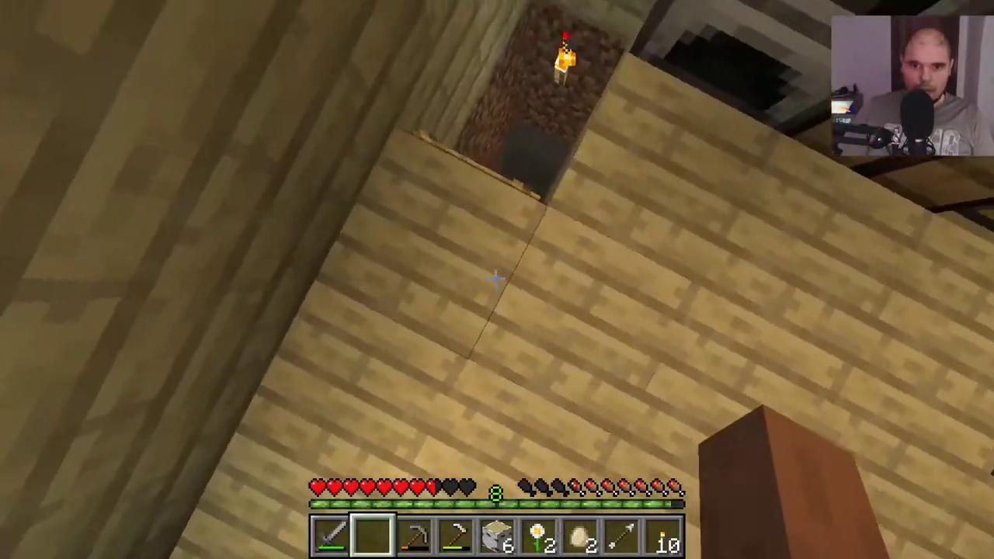
{"action": "key", "text": "w"}
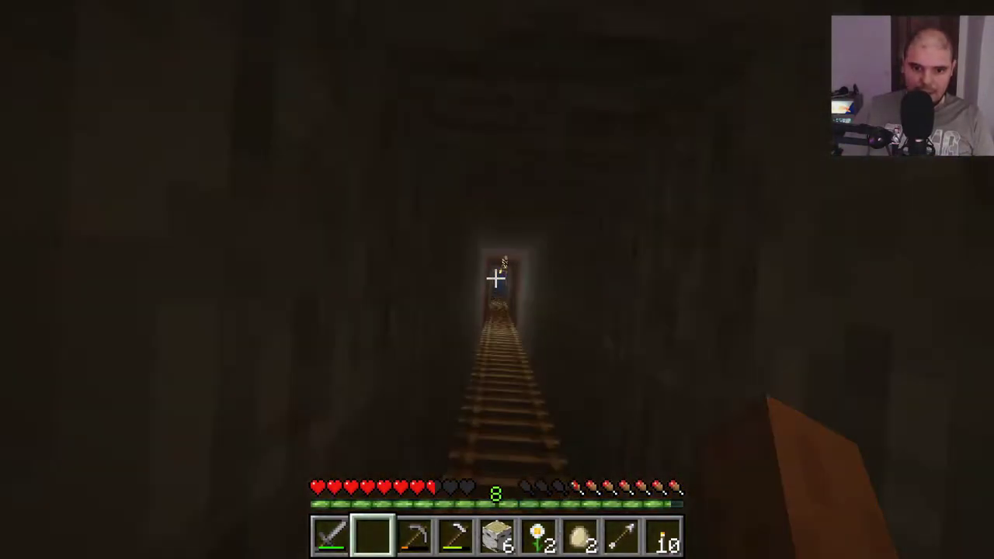